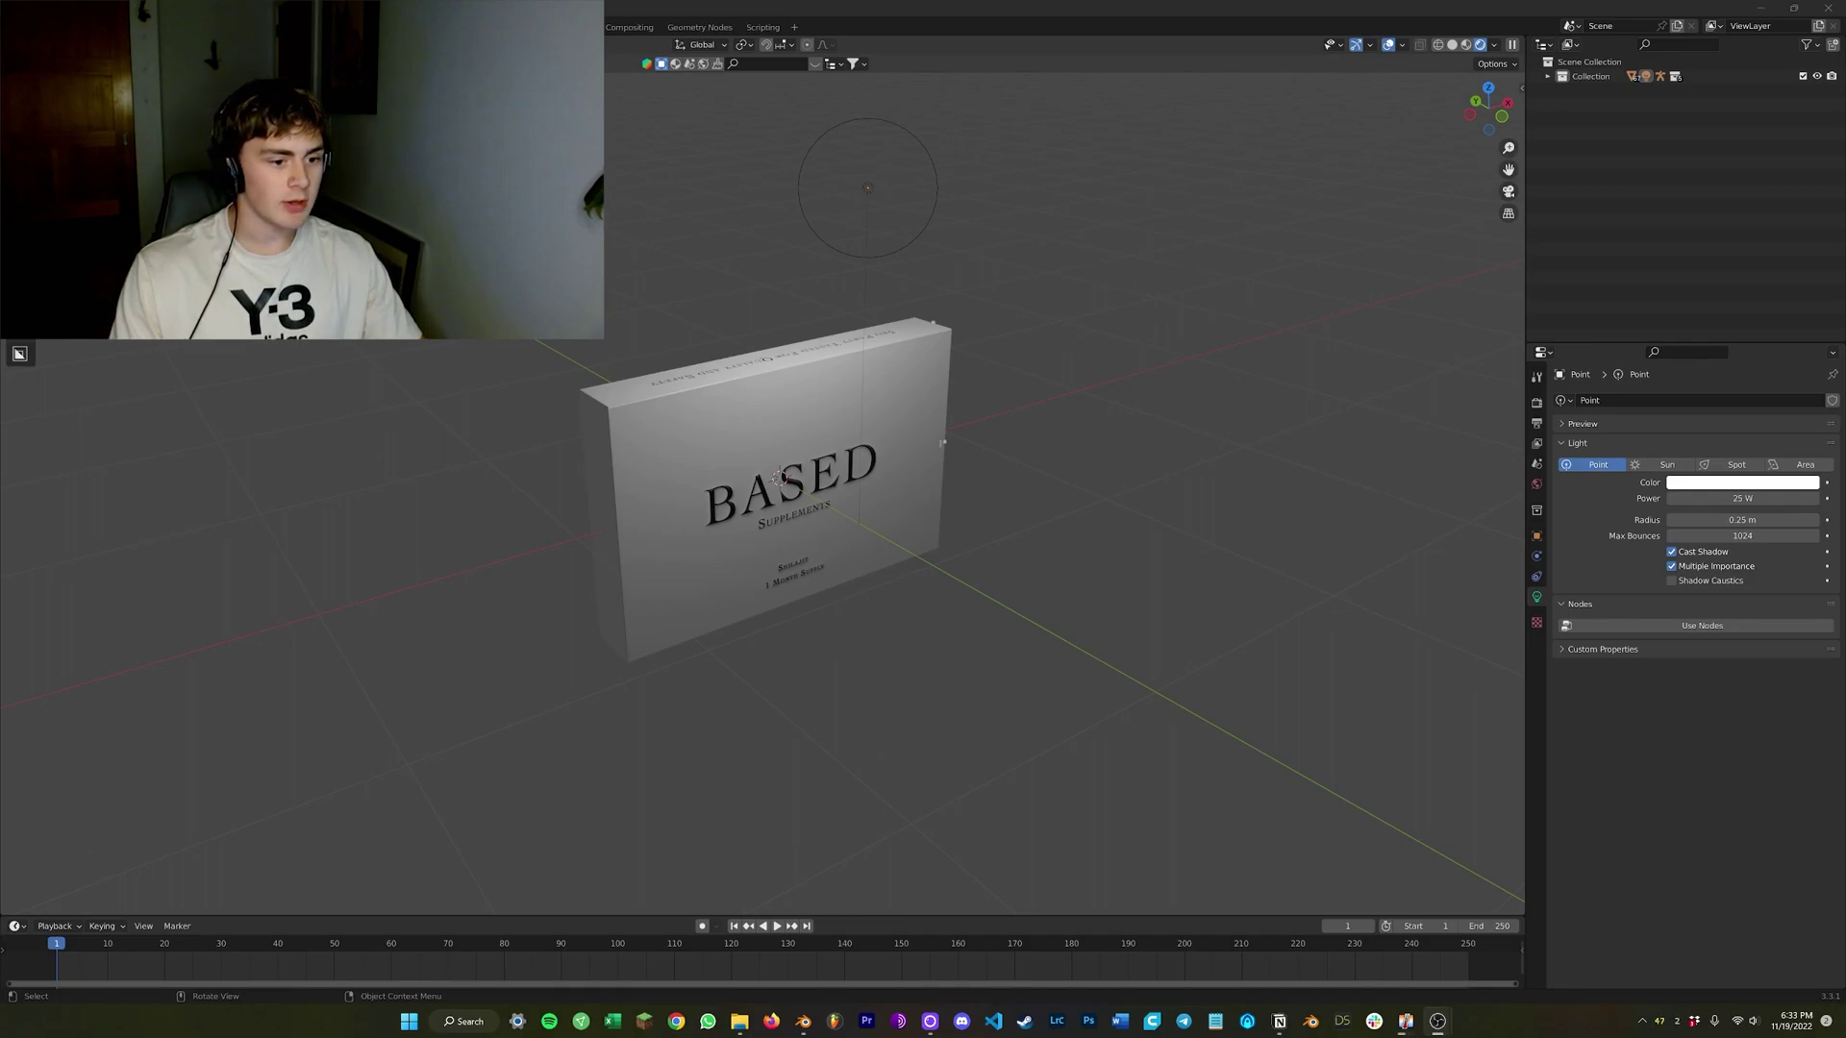
Examine the printed front and top faces of the supplement box model.
scroll(789, 500, up, 4)
mouse_move(788, 500)
middle_down()
mouse_move(748, 435)
mouse_move(790, 533)
middle_up()
scroll(790, 534, down, 1)
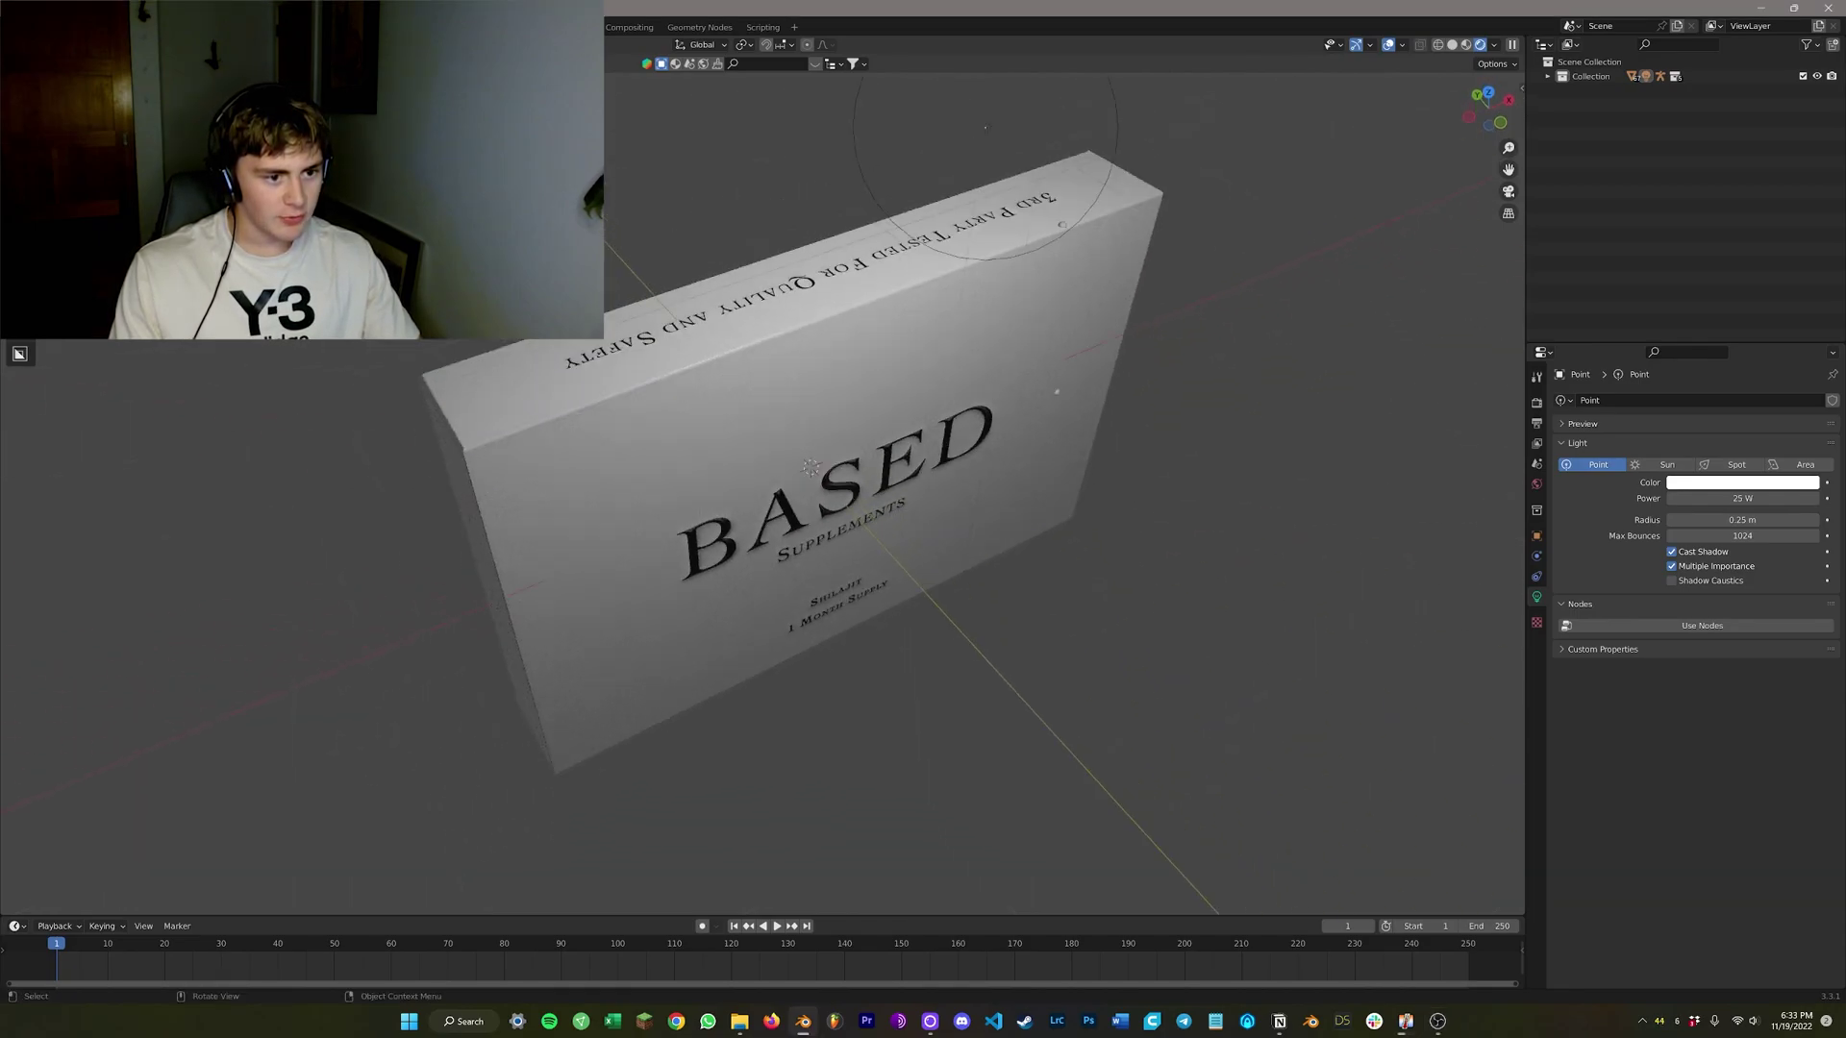
scroll(1057, 391, down, 4)
middle_drag(1057, 391, 1056, 344)
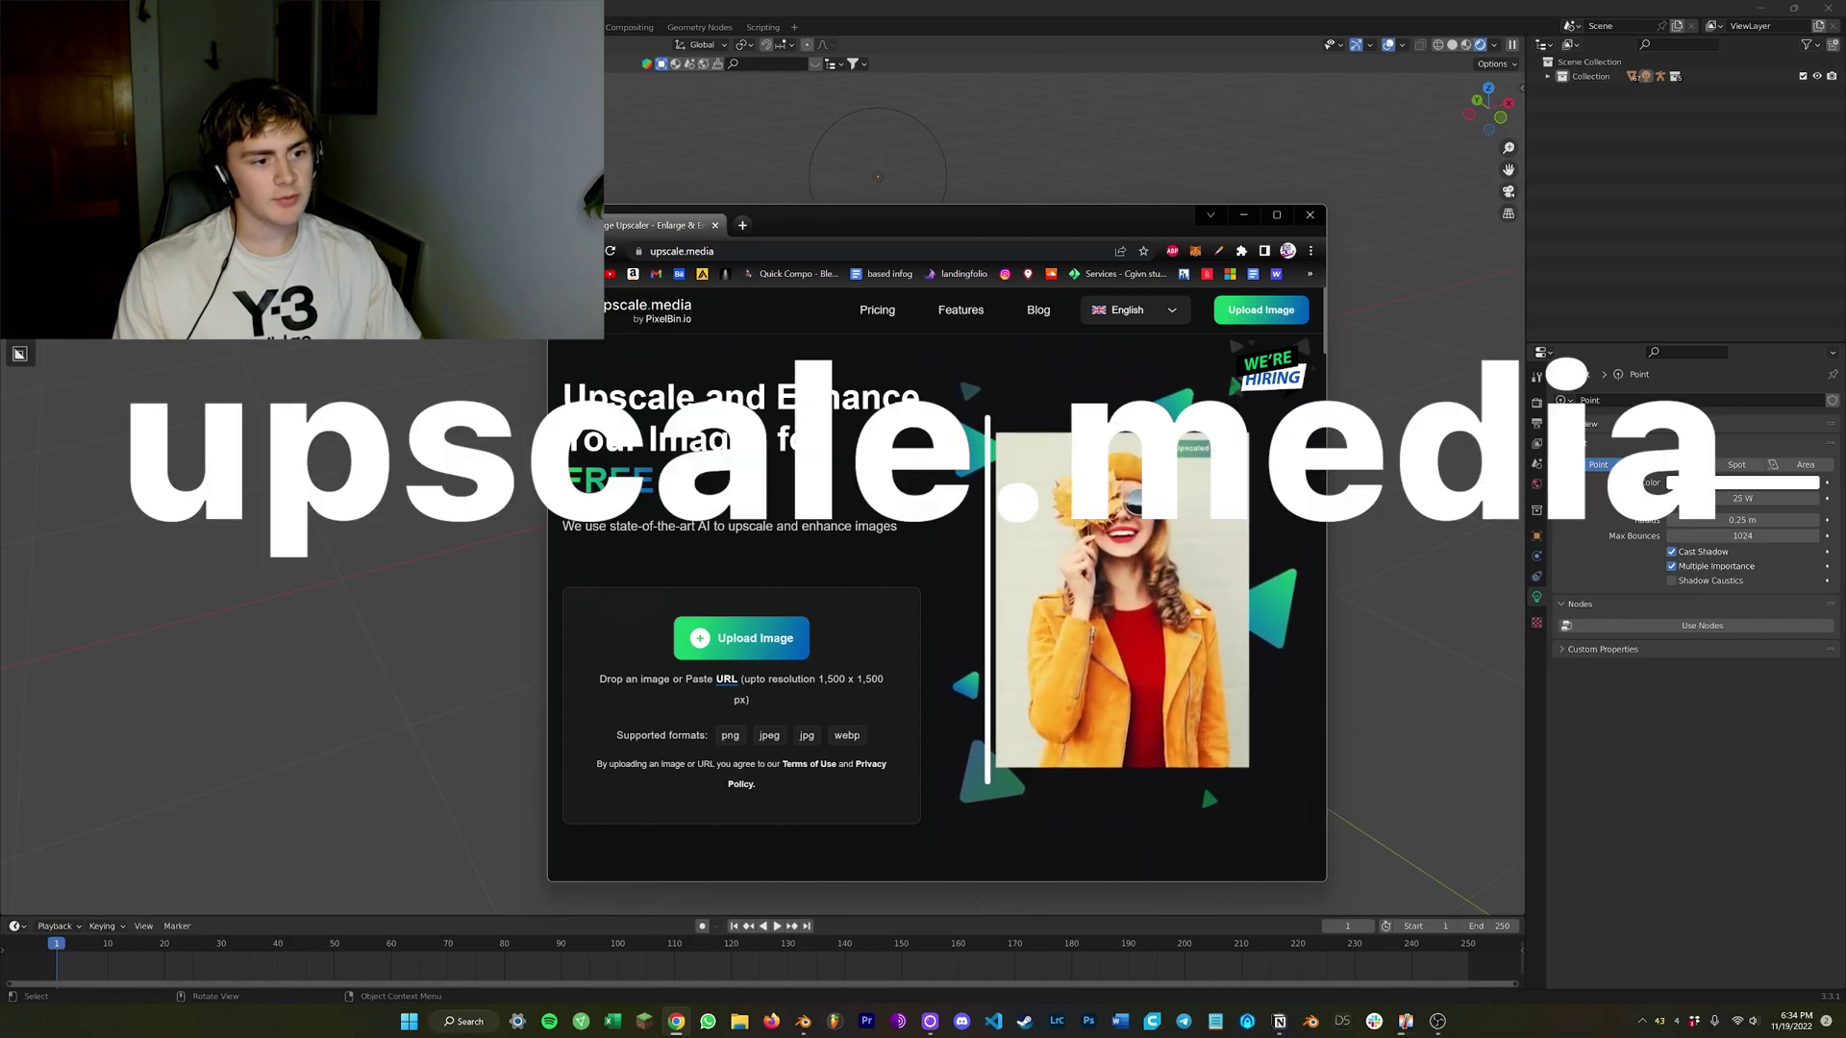
scroll(933, 577, down, 1)
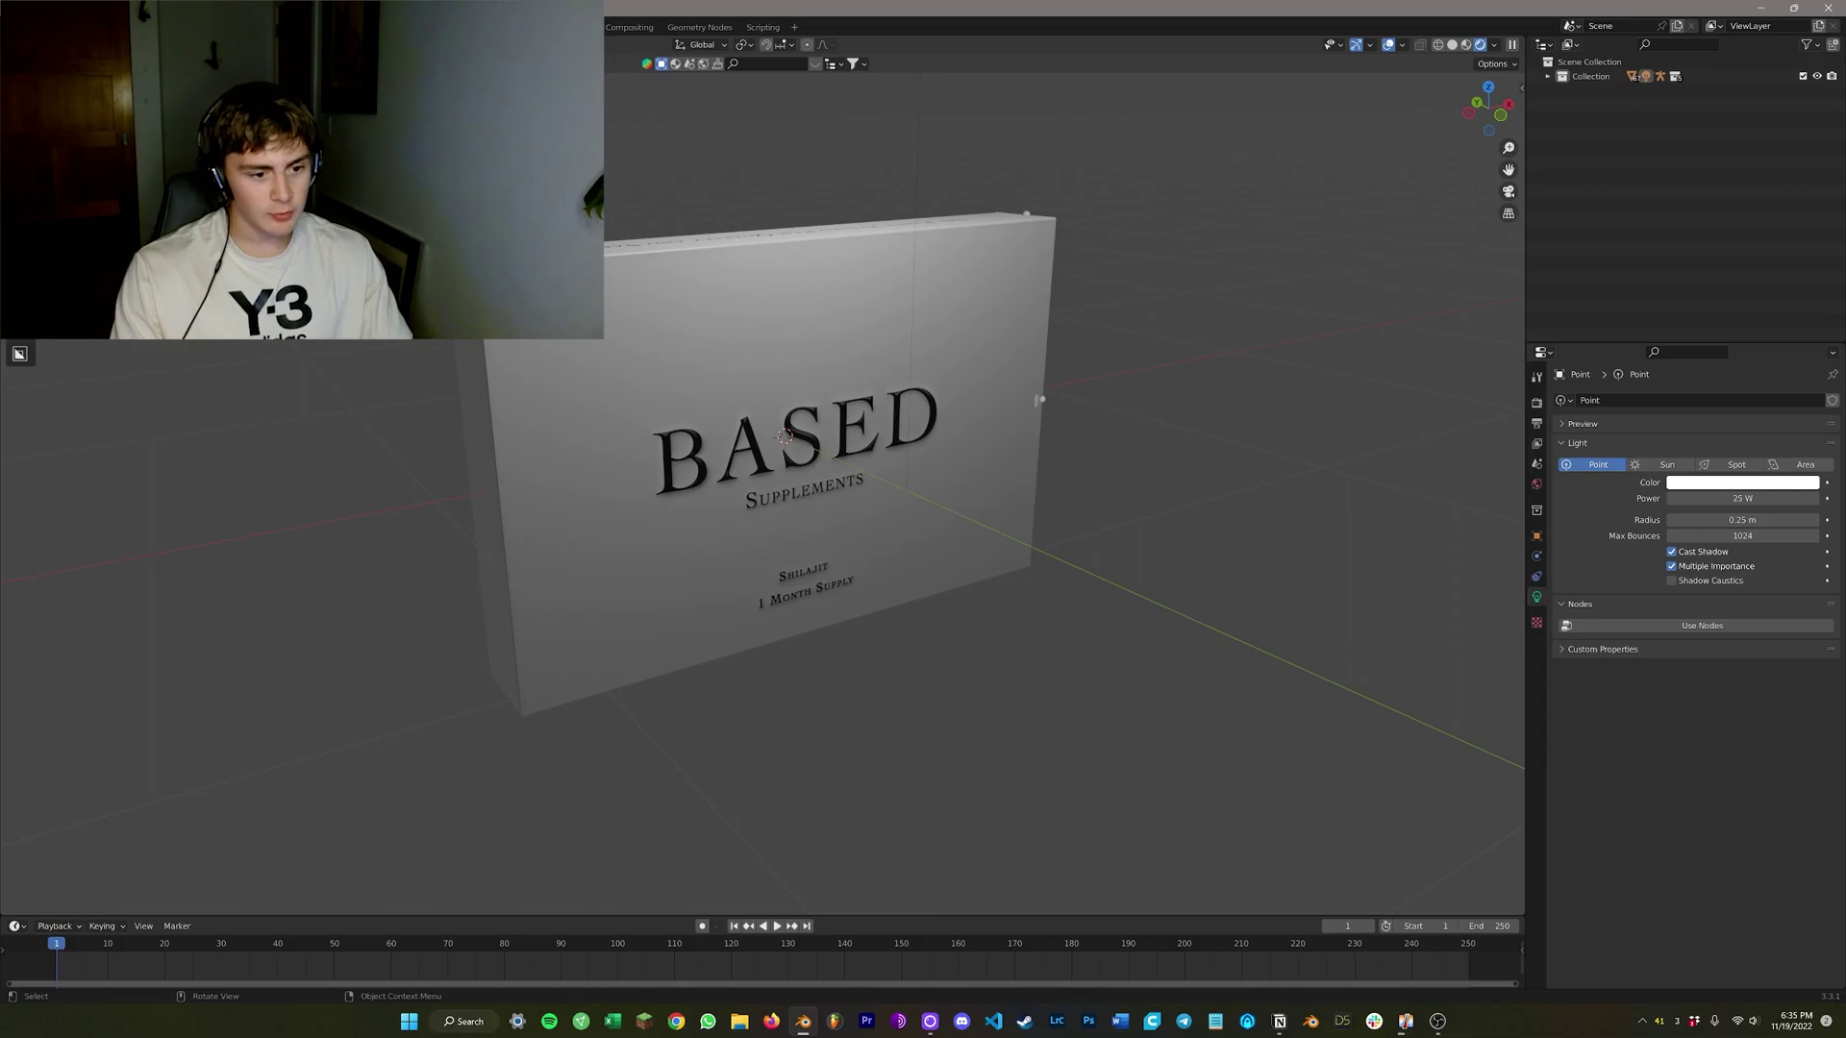
Switch to Photoshop and generate a normal map from the box artwork with 0 blur, 21% detail scale and non-inverted height.
click(1088, 1021)
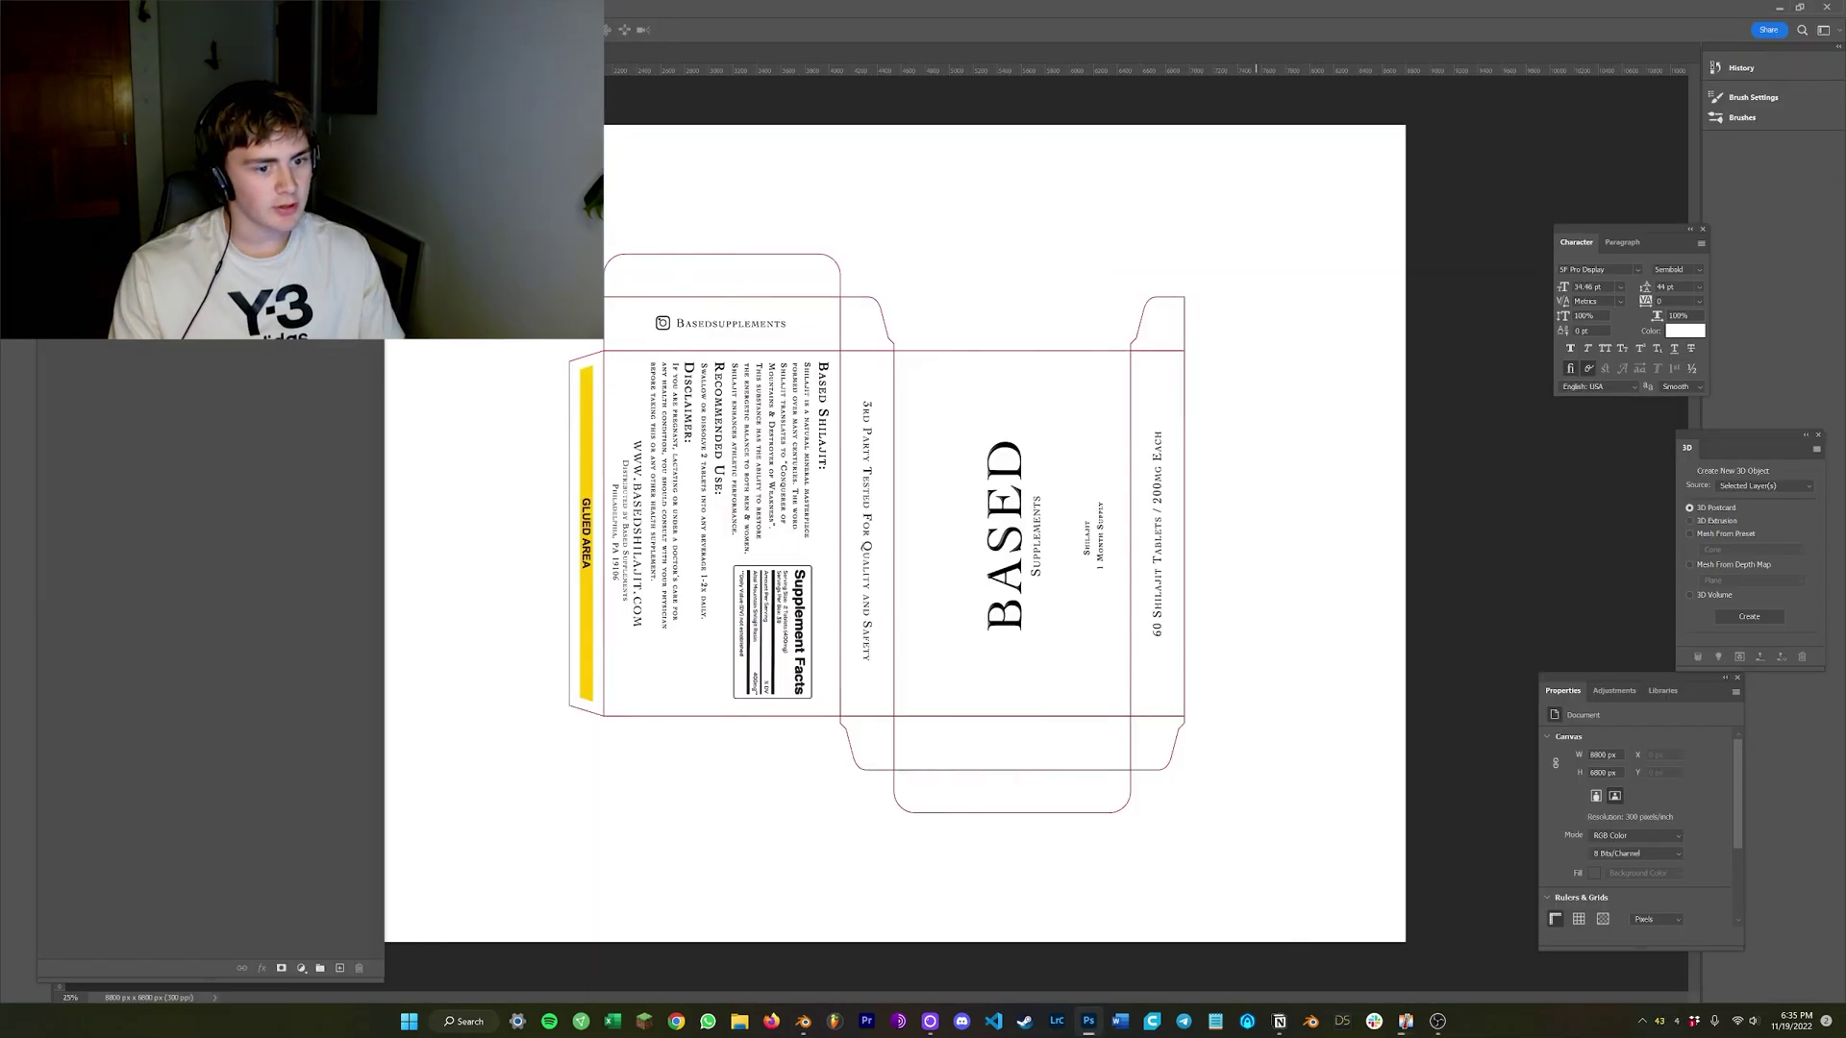
click(198, 9)
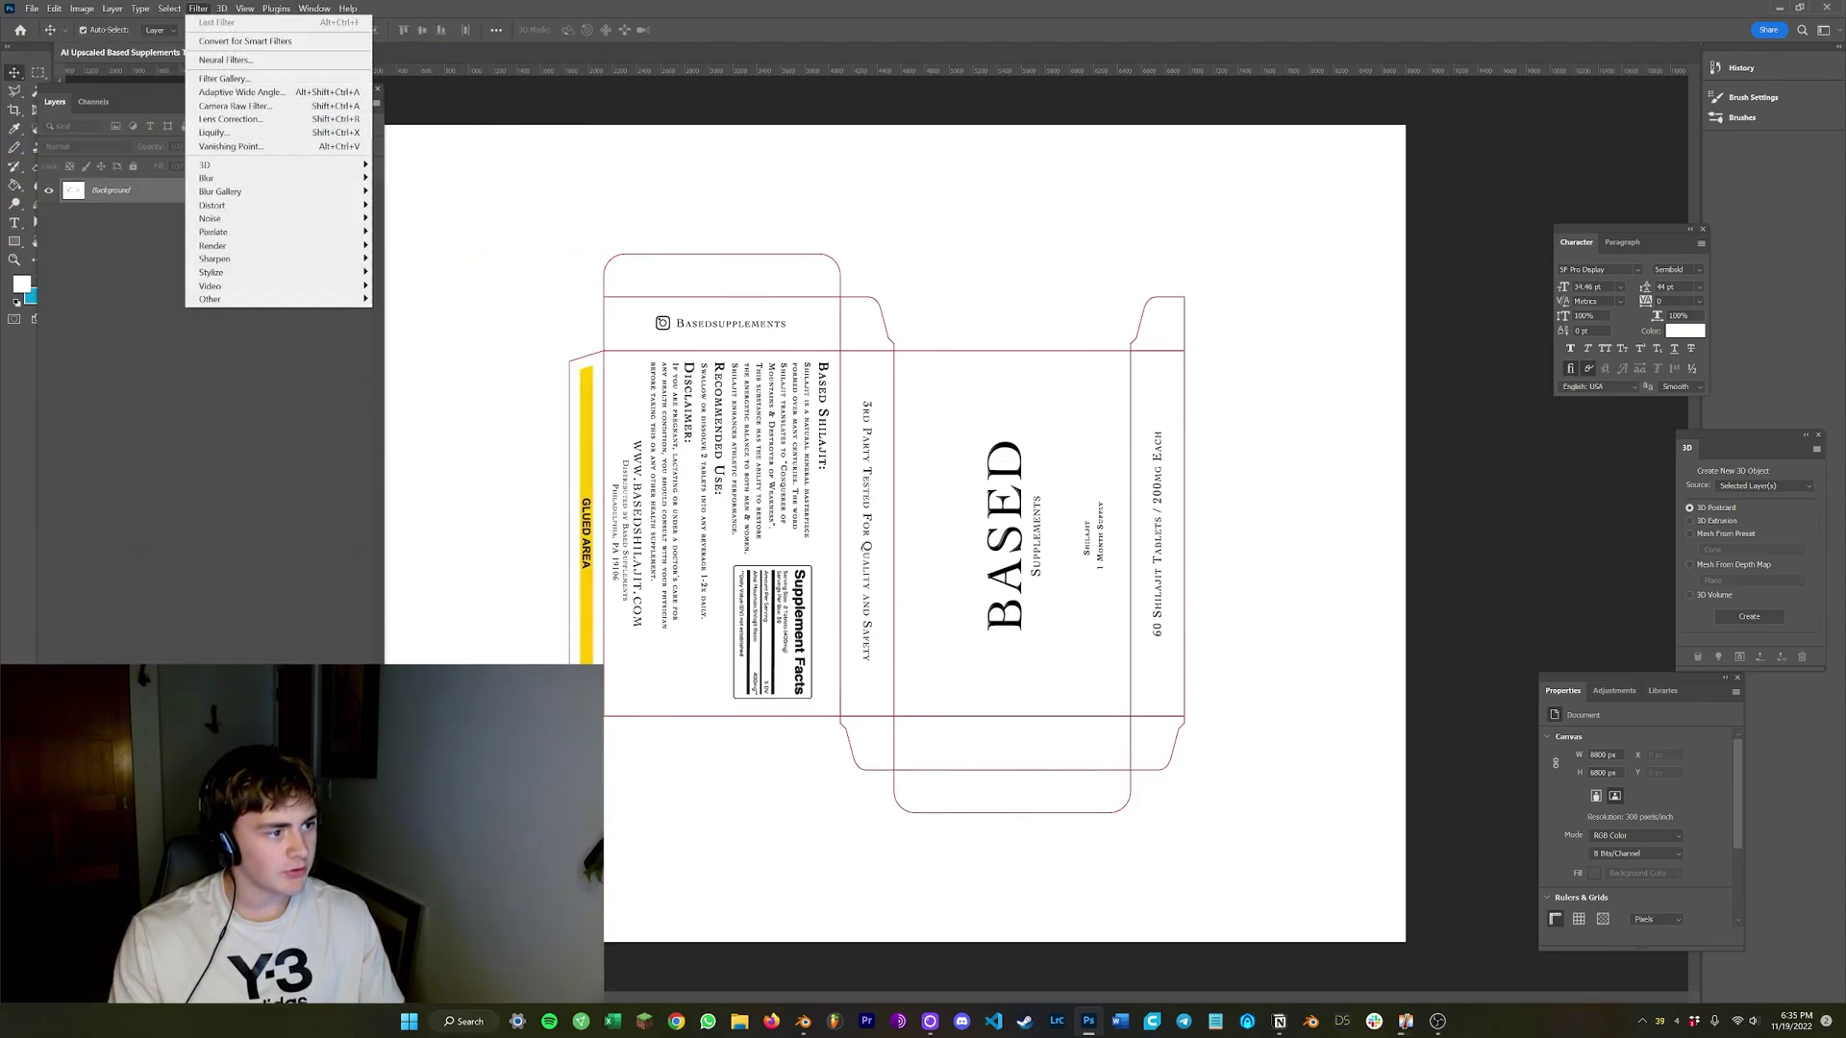
mouse_move(221, 165)
click(442, 178)
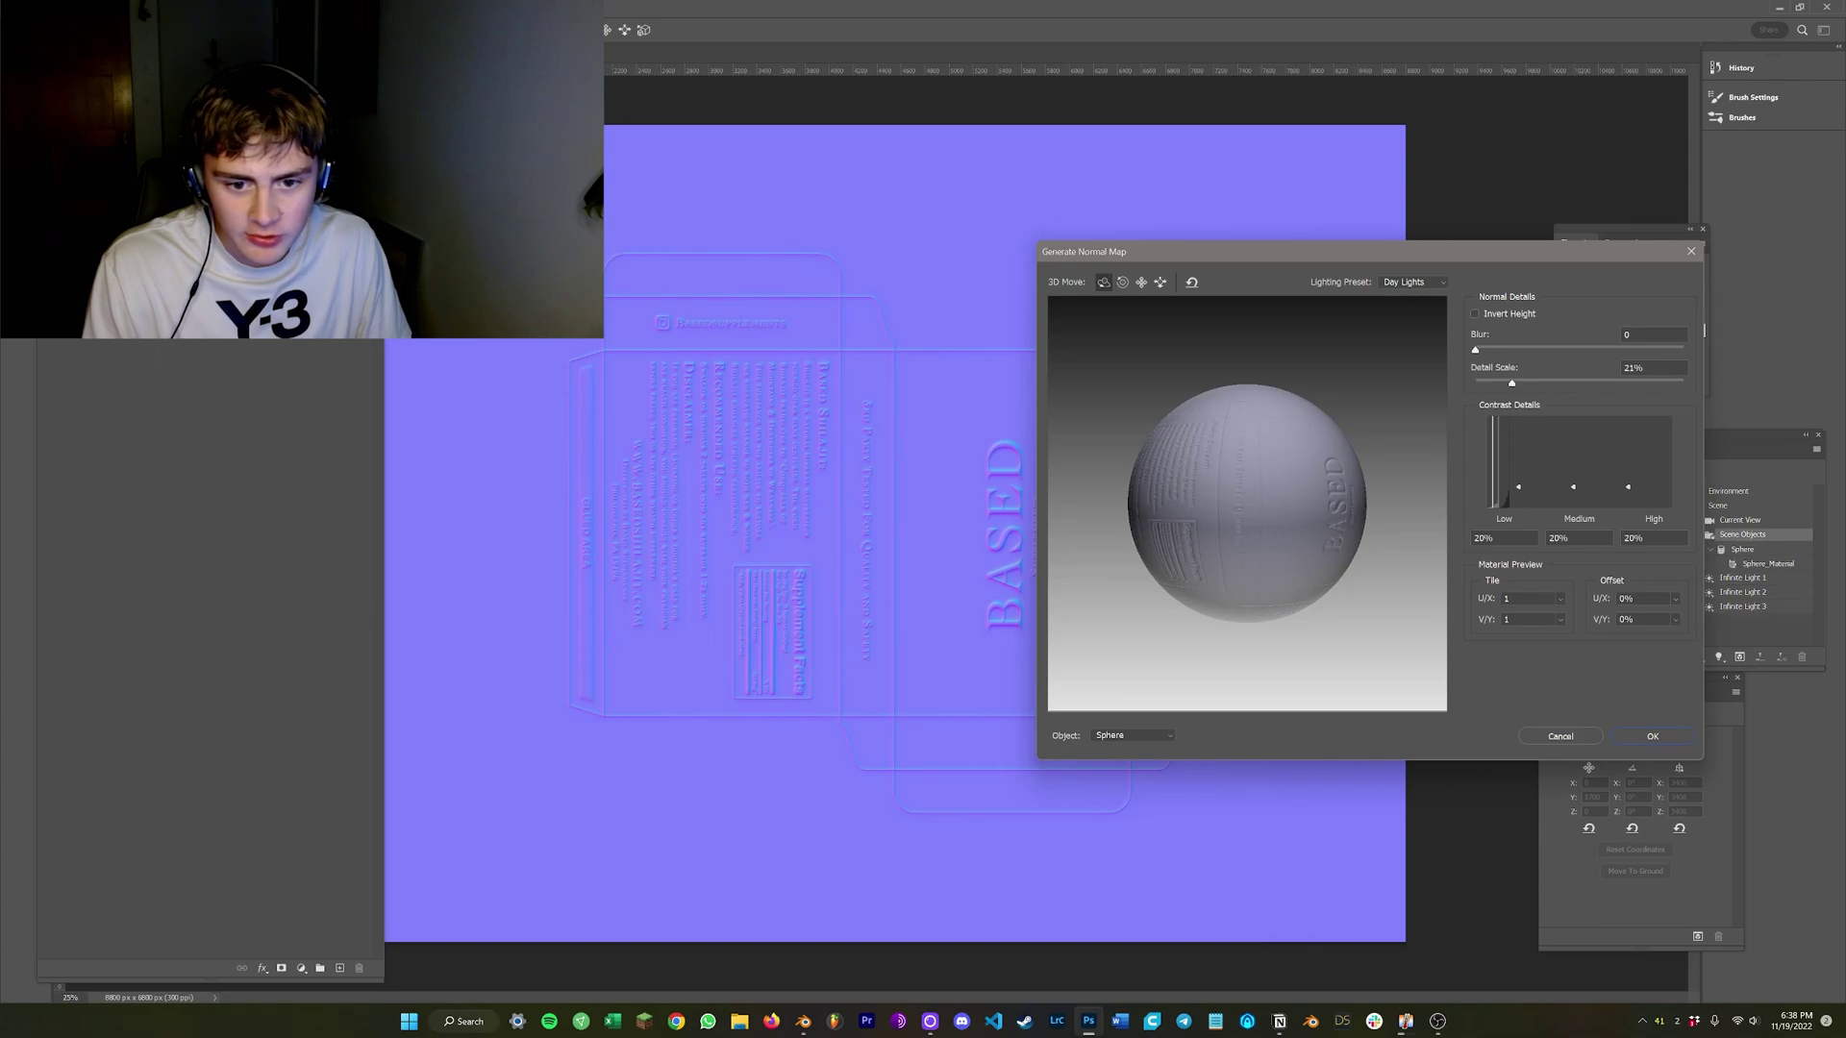
click(1475, 314)
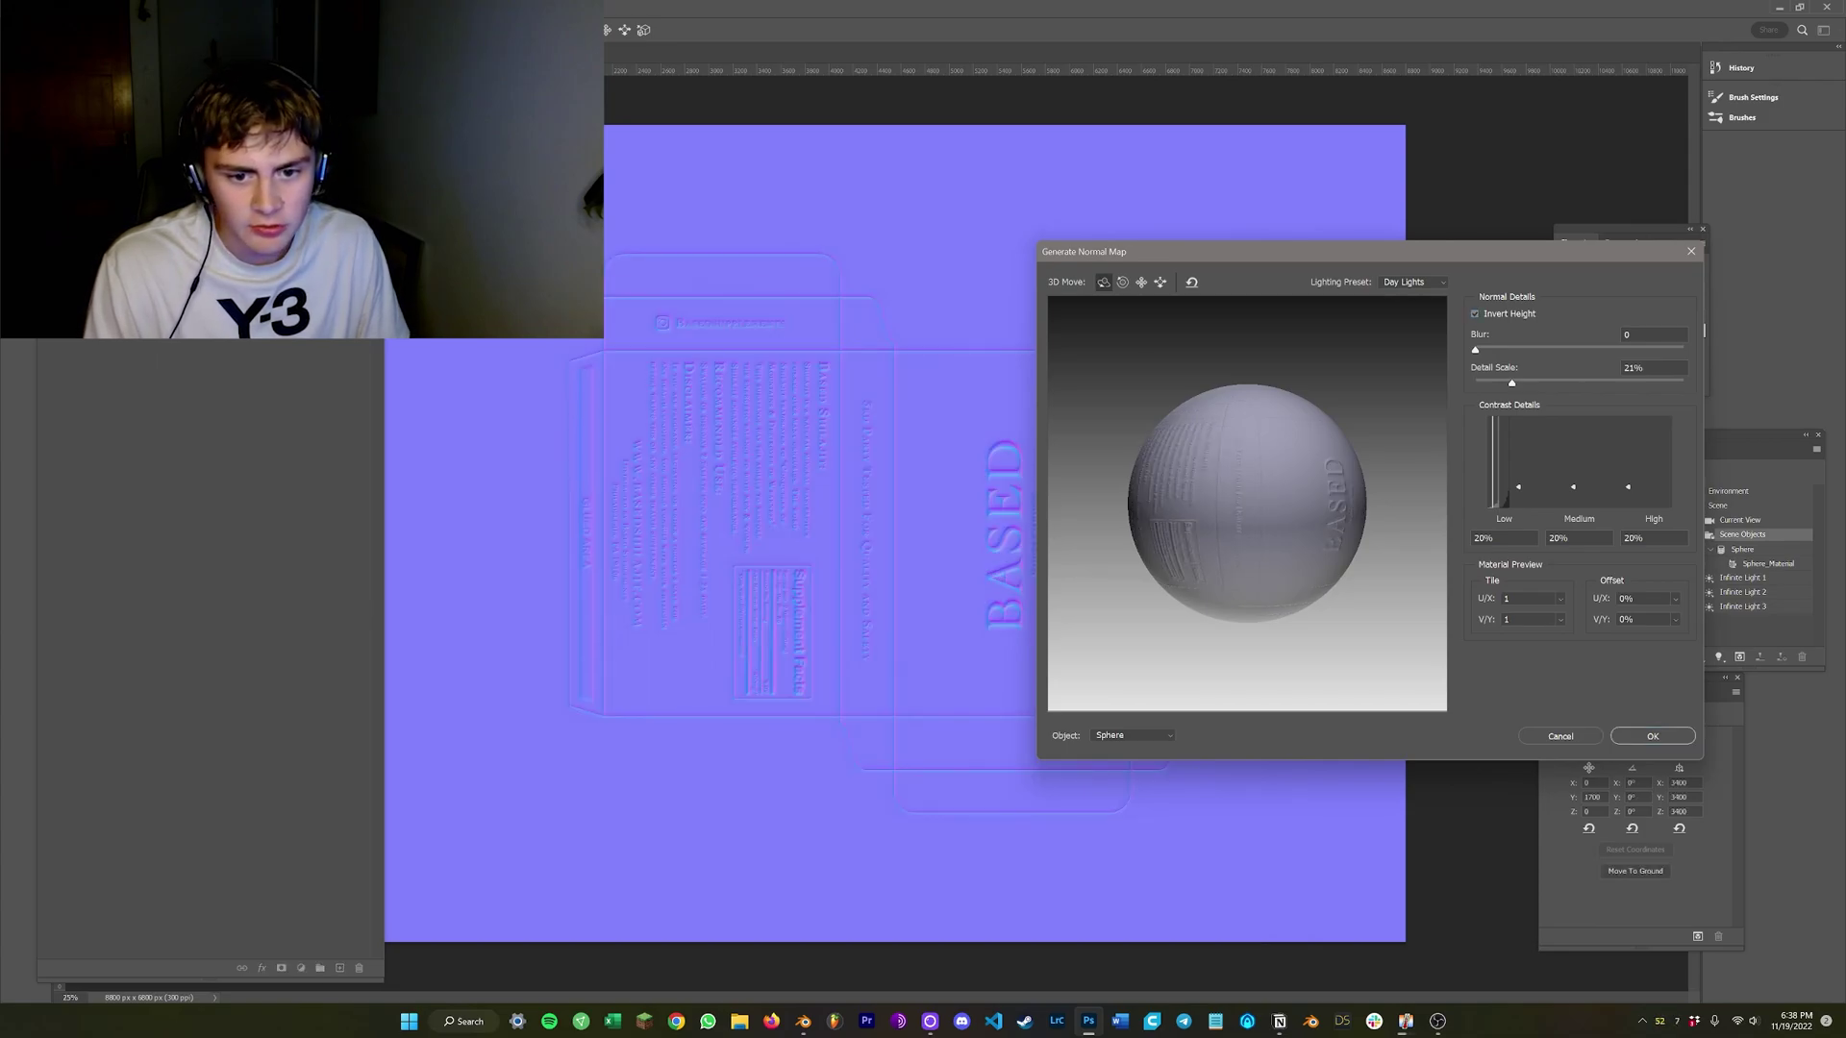
click(1475, 314)
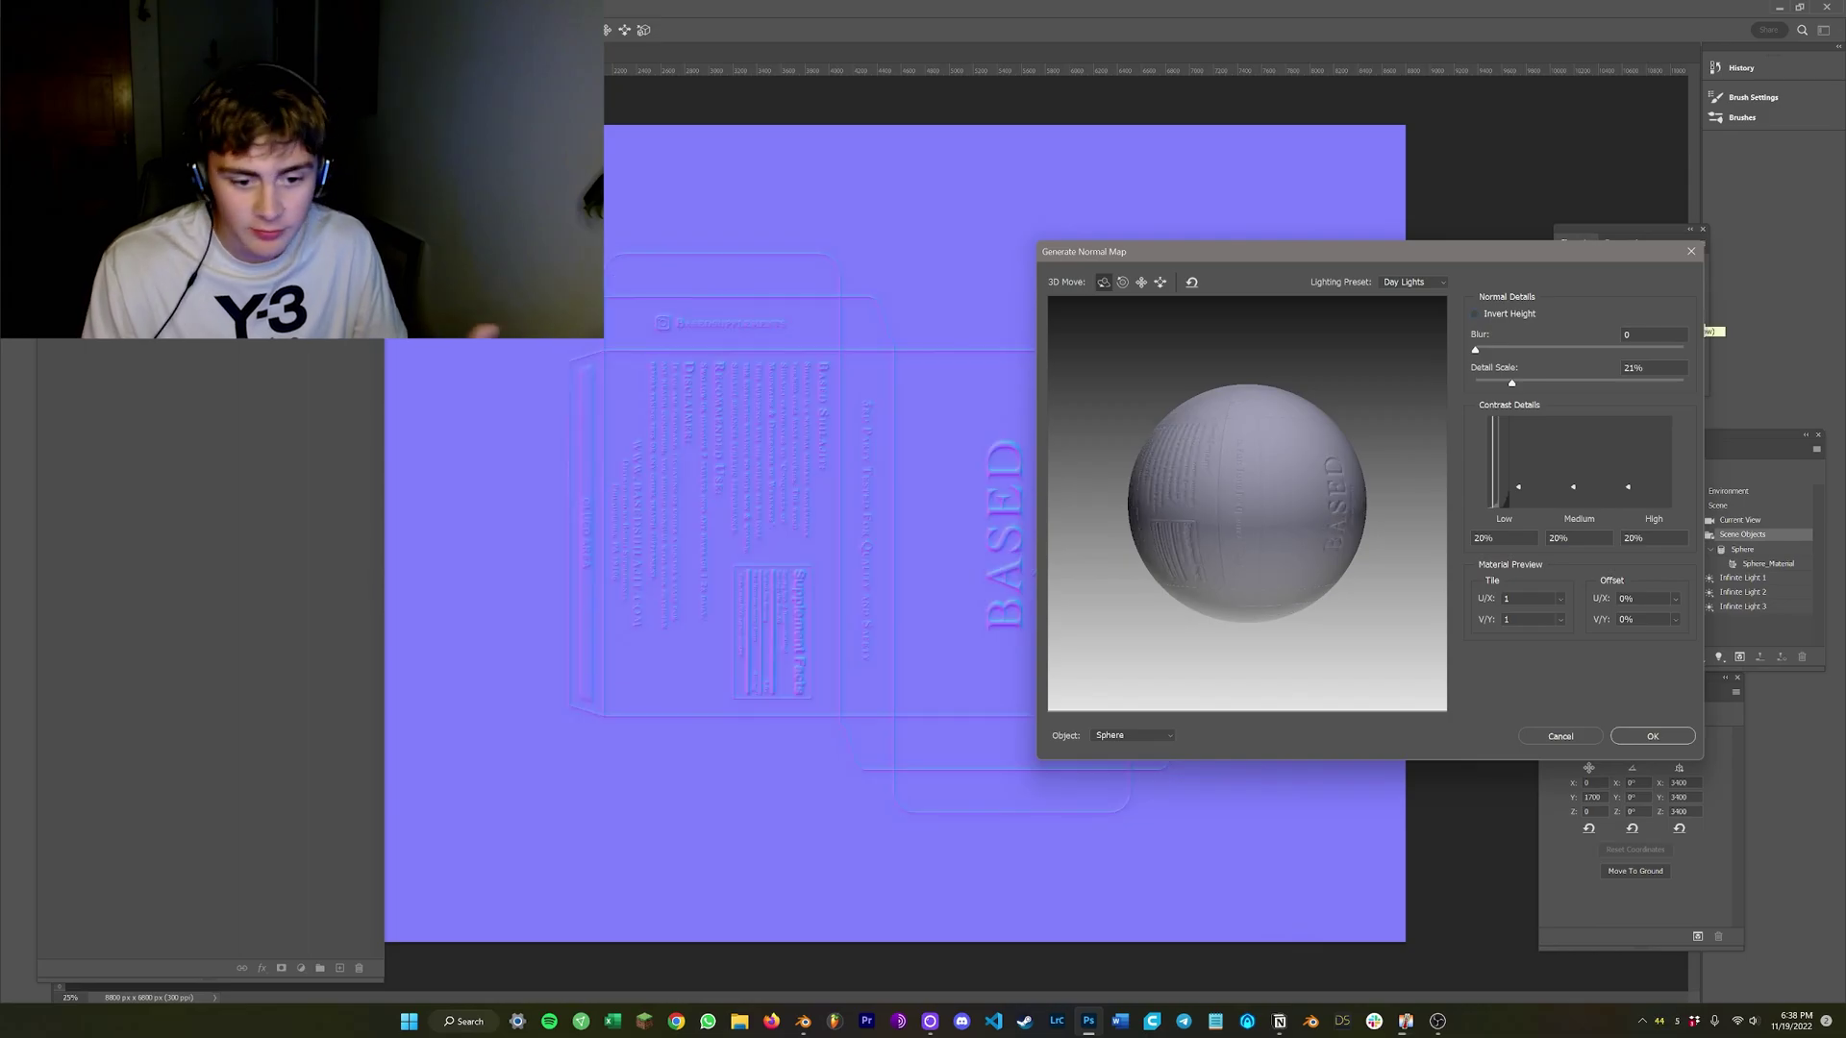
key(Return)
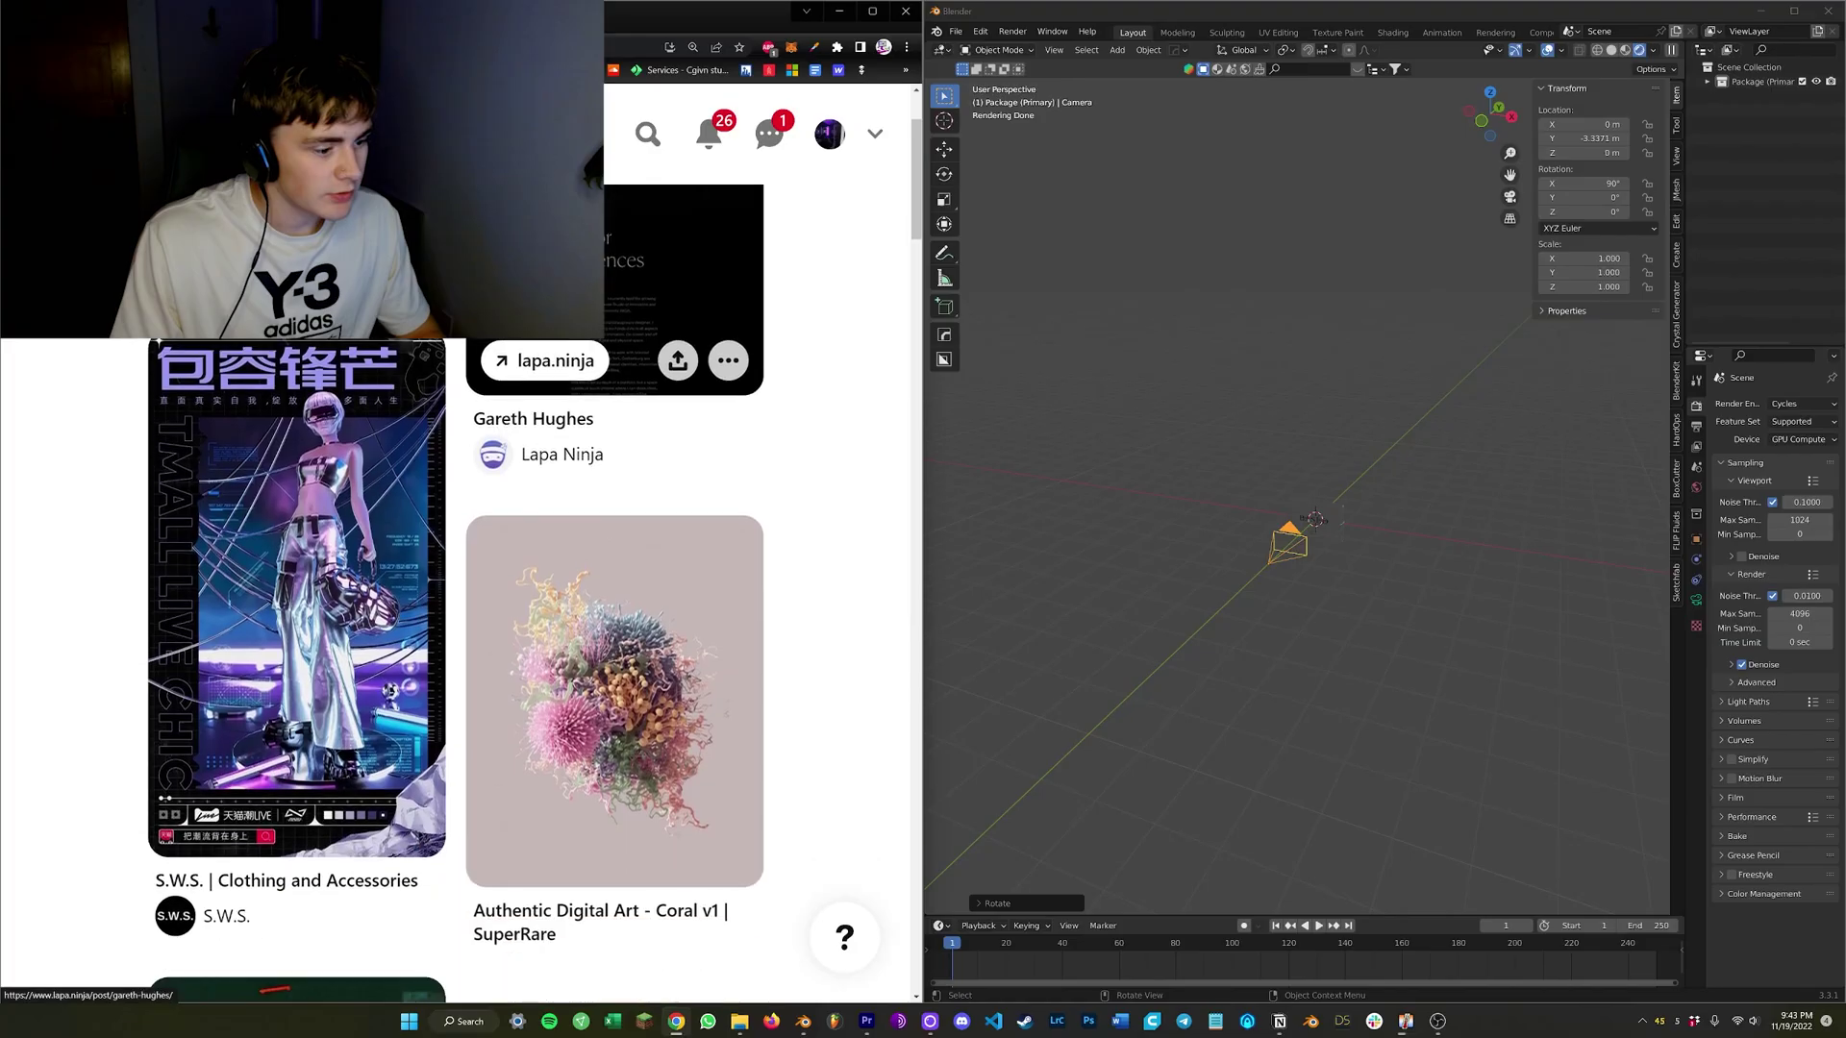
Browse the Pinterest feed for visual references for the product render.
scroll(615, 433, down, 10)
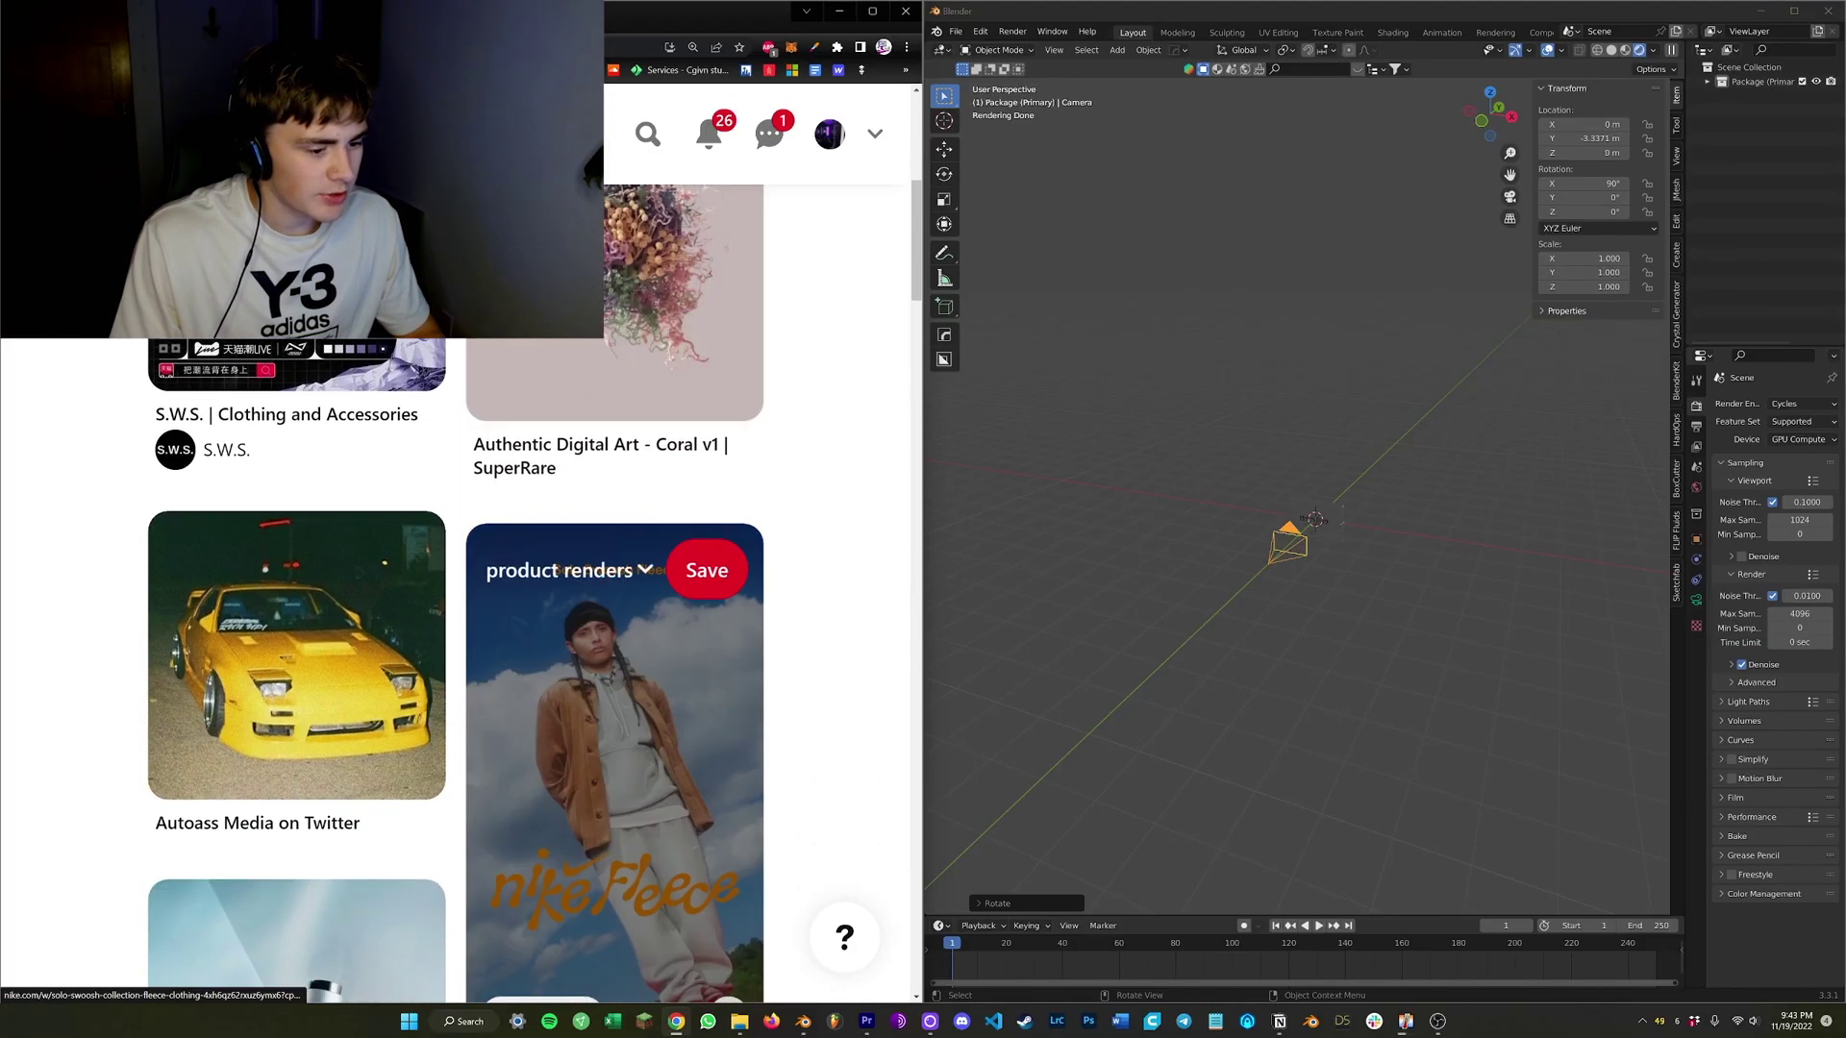
scroll(615, 625, down, 10)
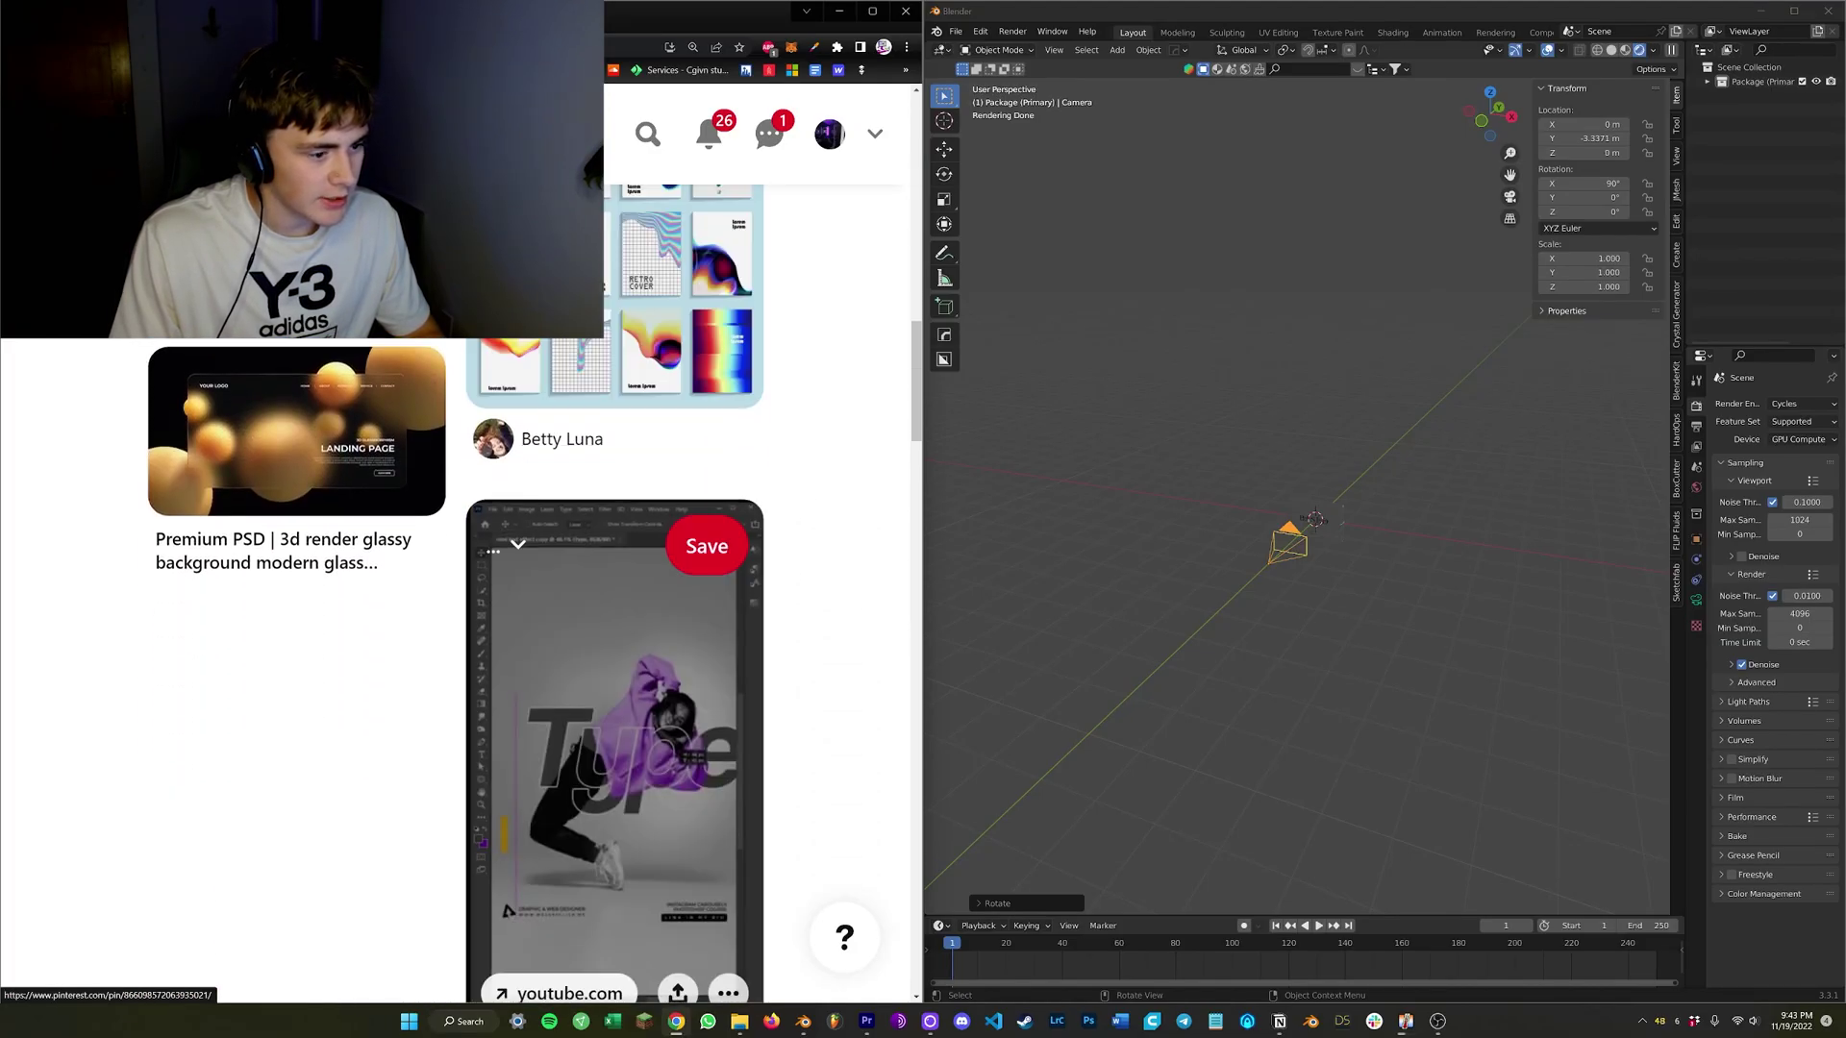
scroll(615, 624, down, 12)
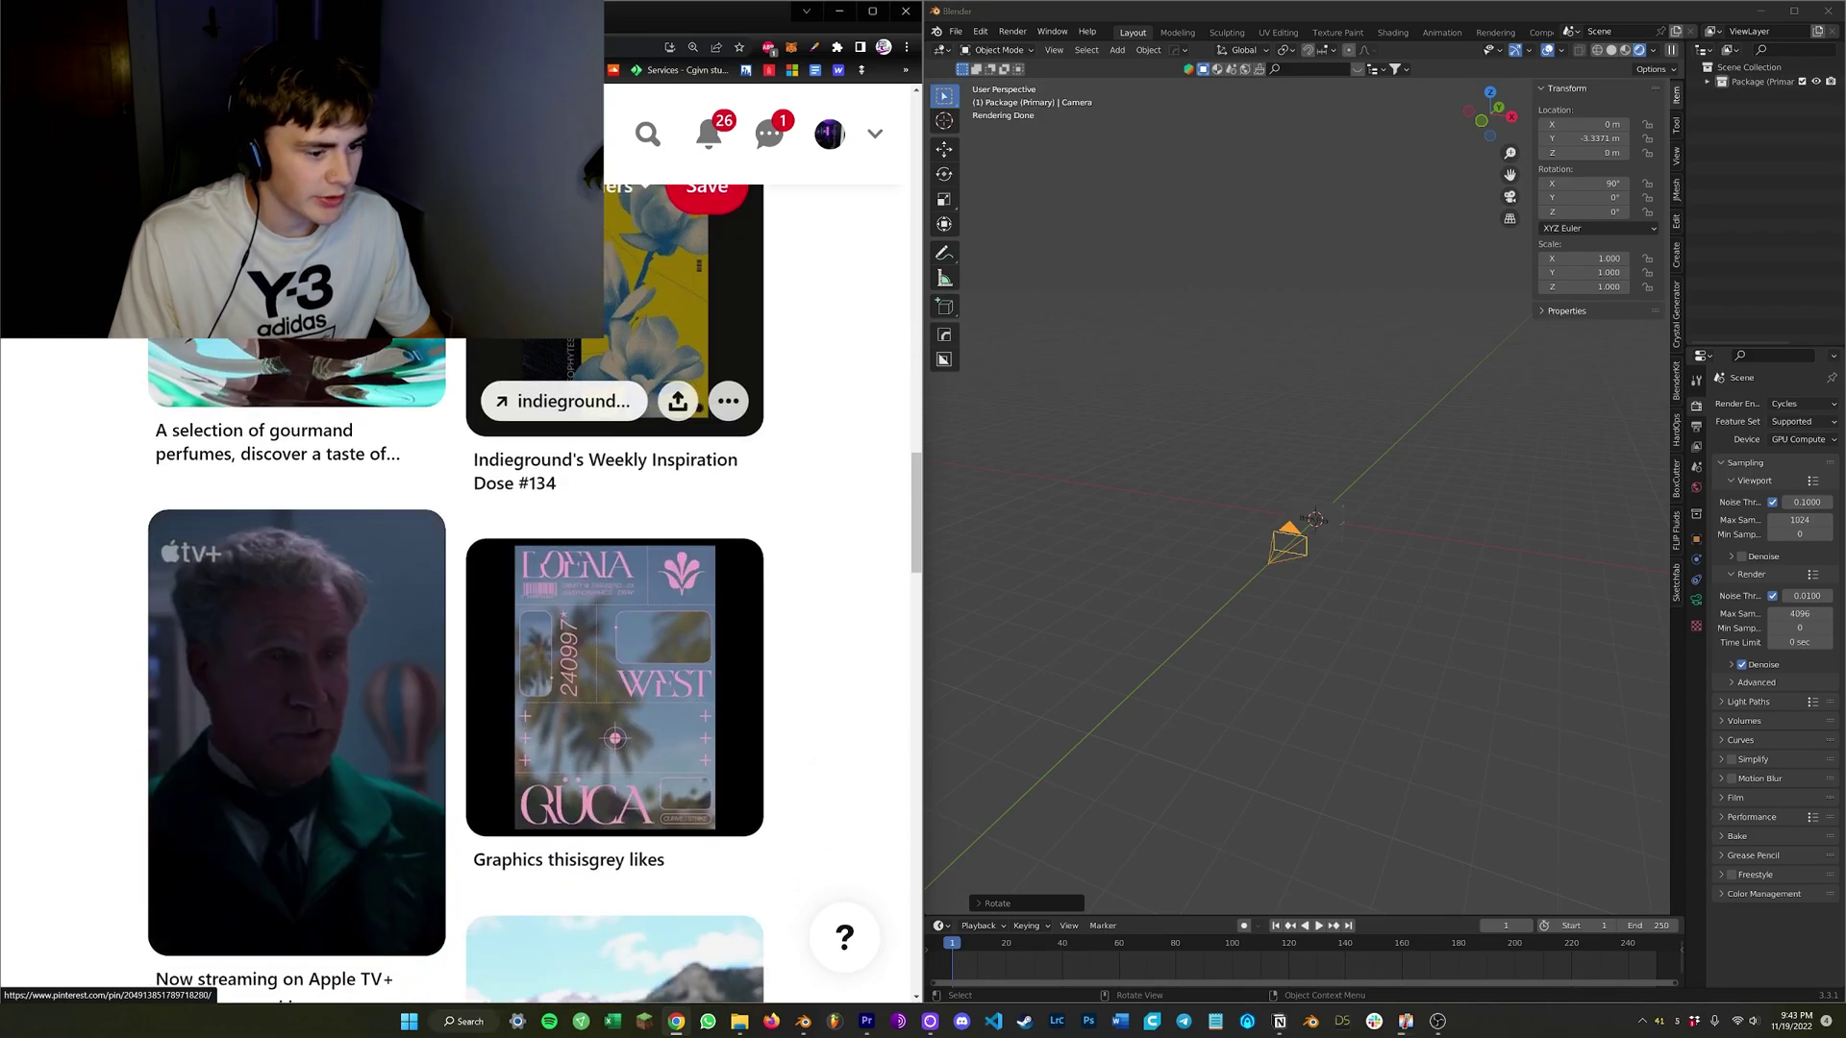
scroll(615, 625, down, 12)
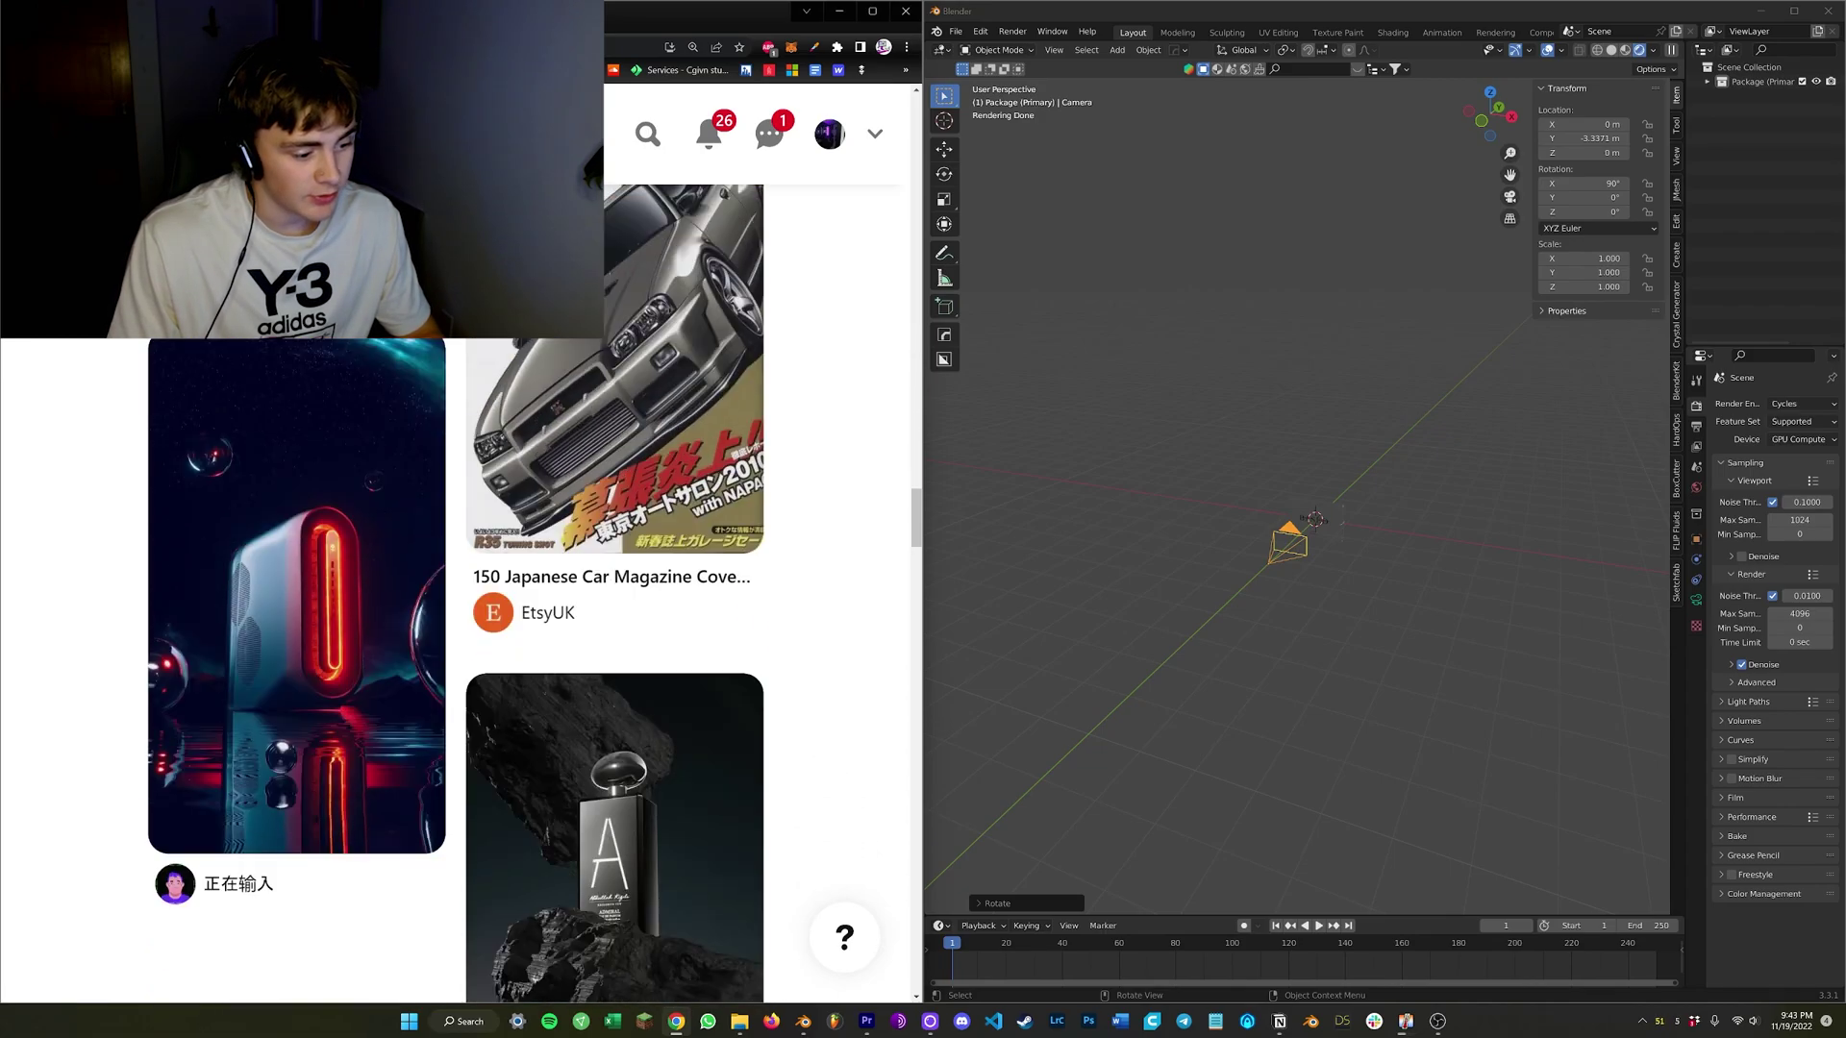
scroll(615, 625, up, 2)
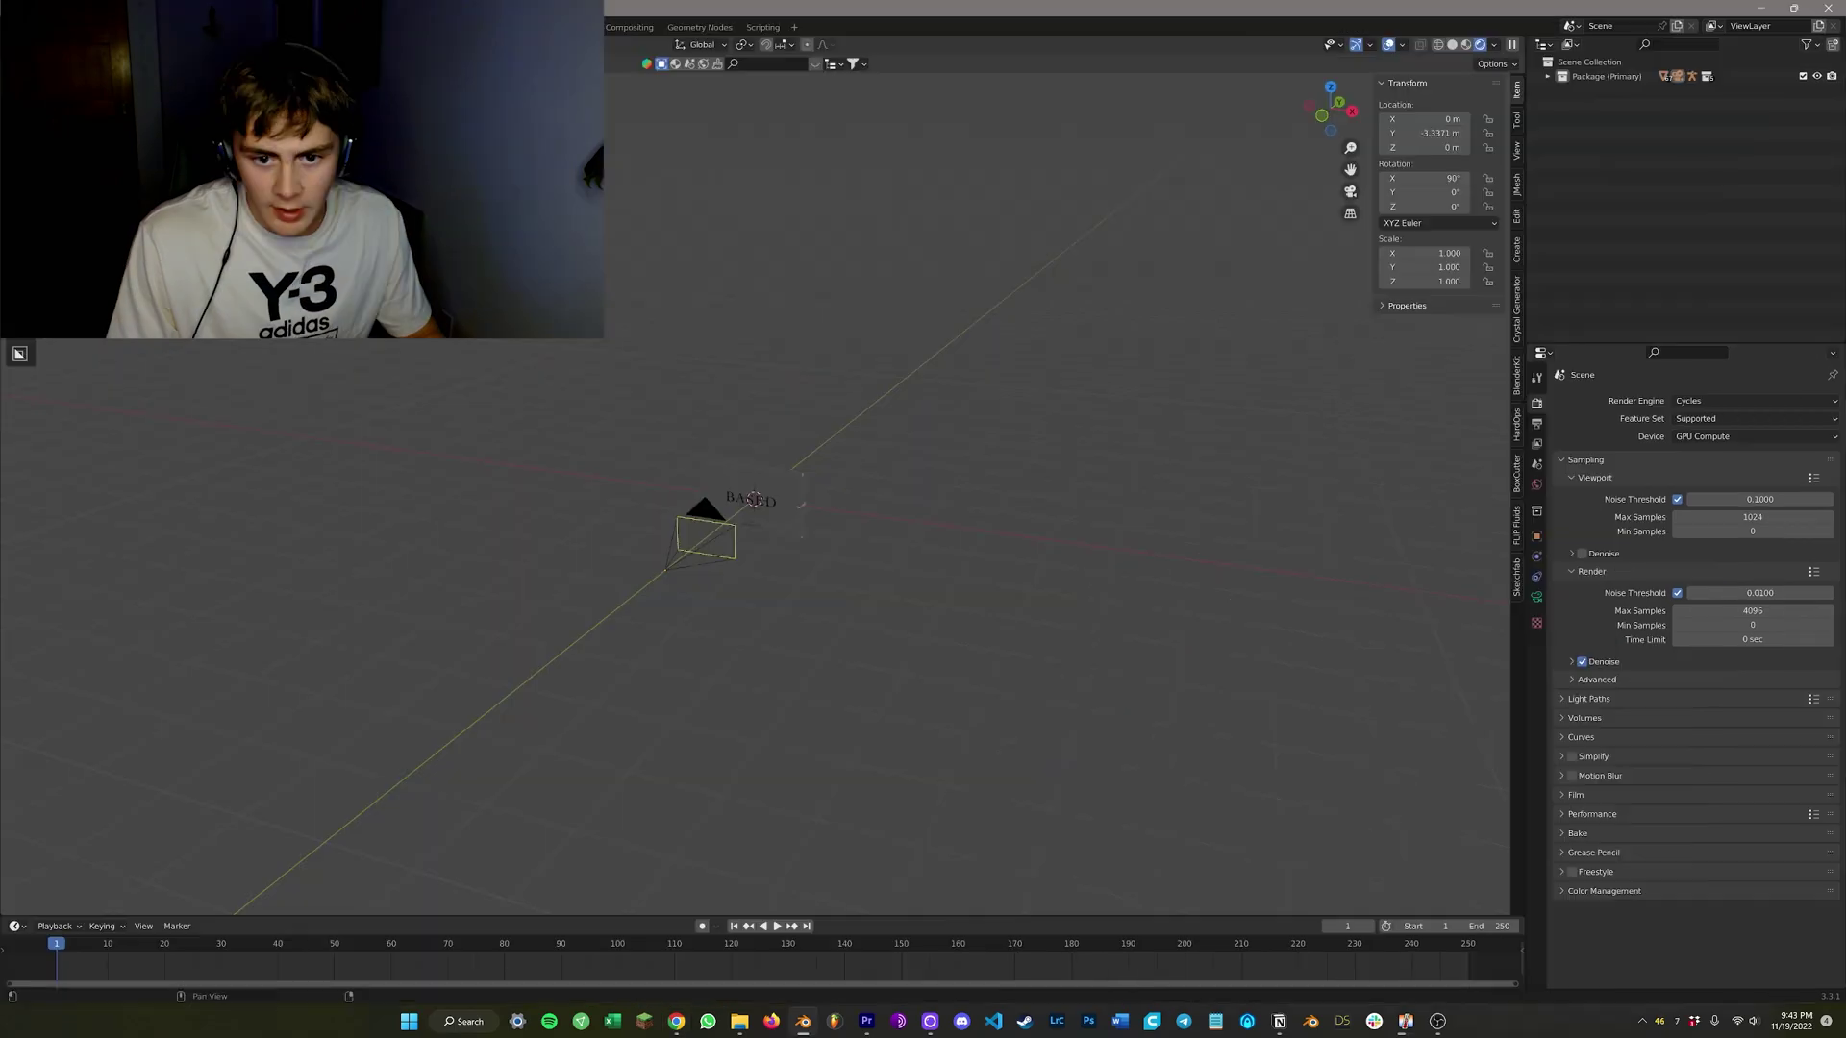
In Blender, split the 3D viewport into two side-by-side views, look through the camera in one, and show the scene's output settings.
right_click(1525, 282)
click(1510, 283)
click(860, 384)
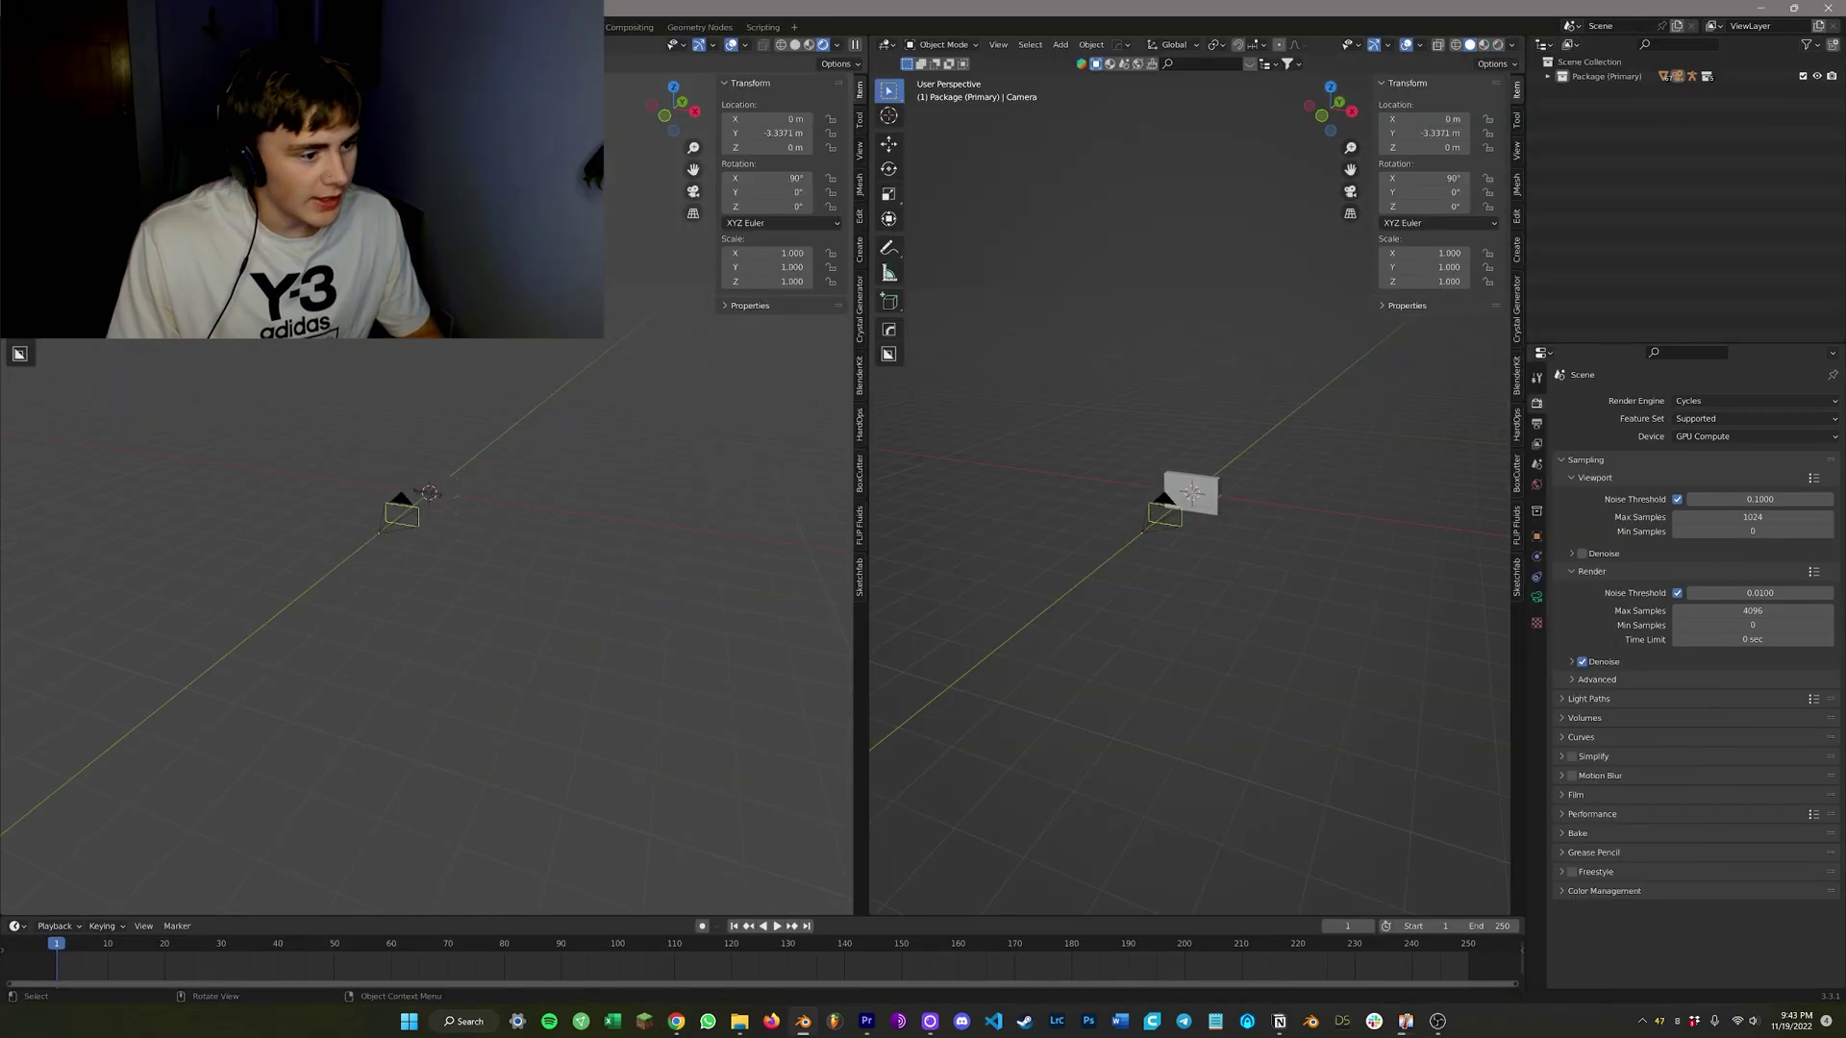
key(KP_0)
click(1537, 424)
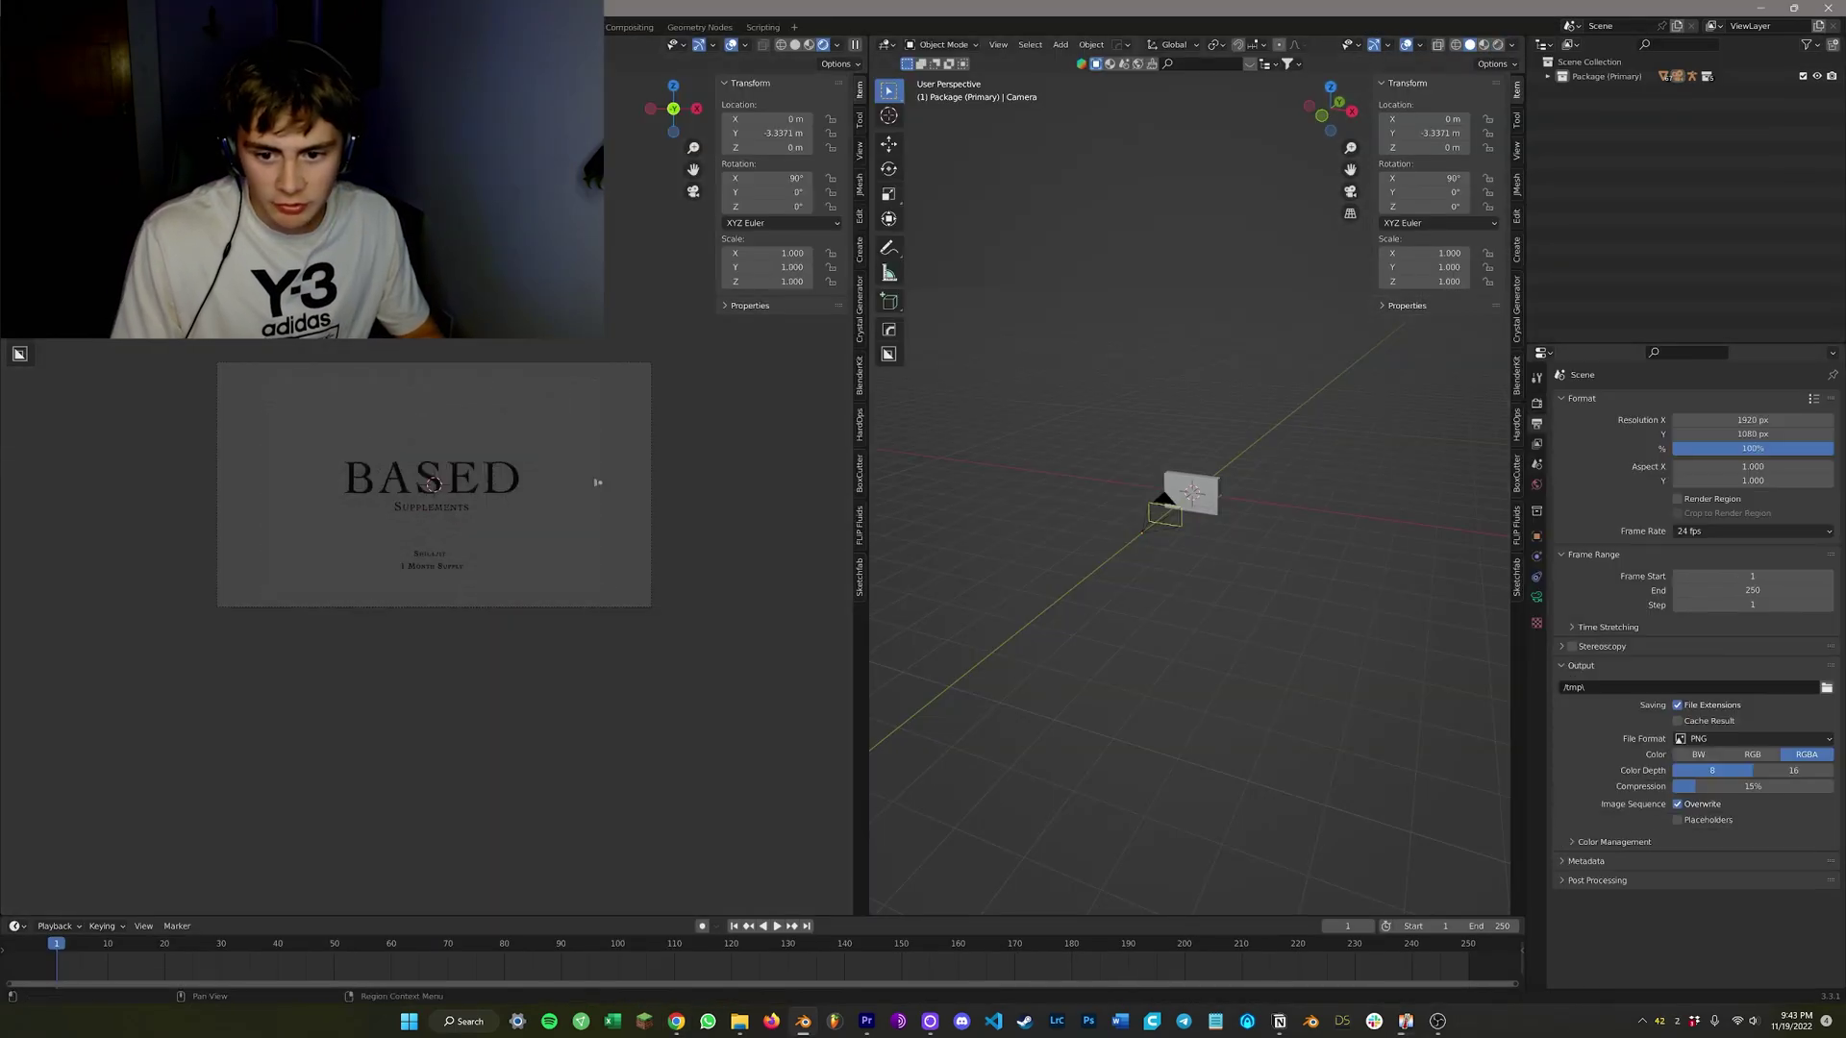
scroll(1190, 520, up, 4)
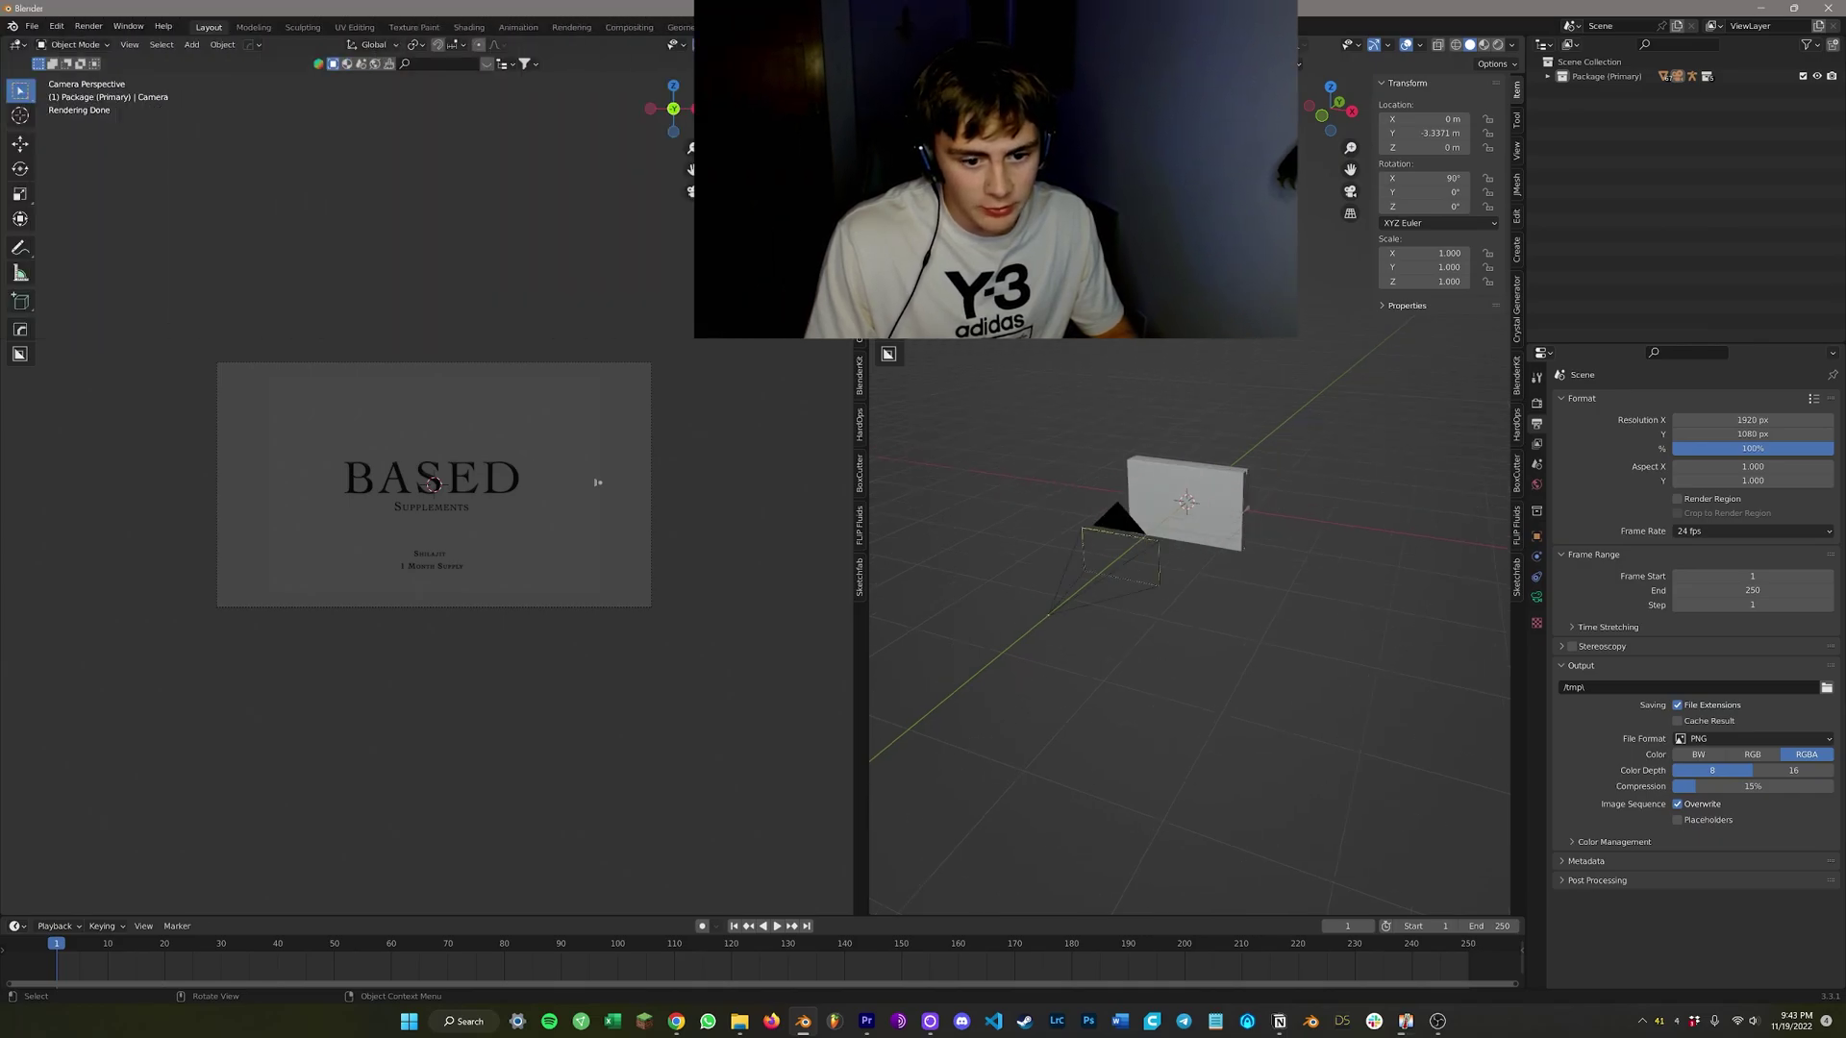
middle_drag(1048, 538, 1202, 536)
click(1179, 529)
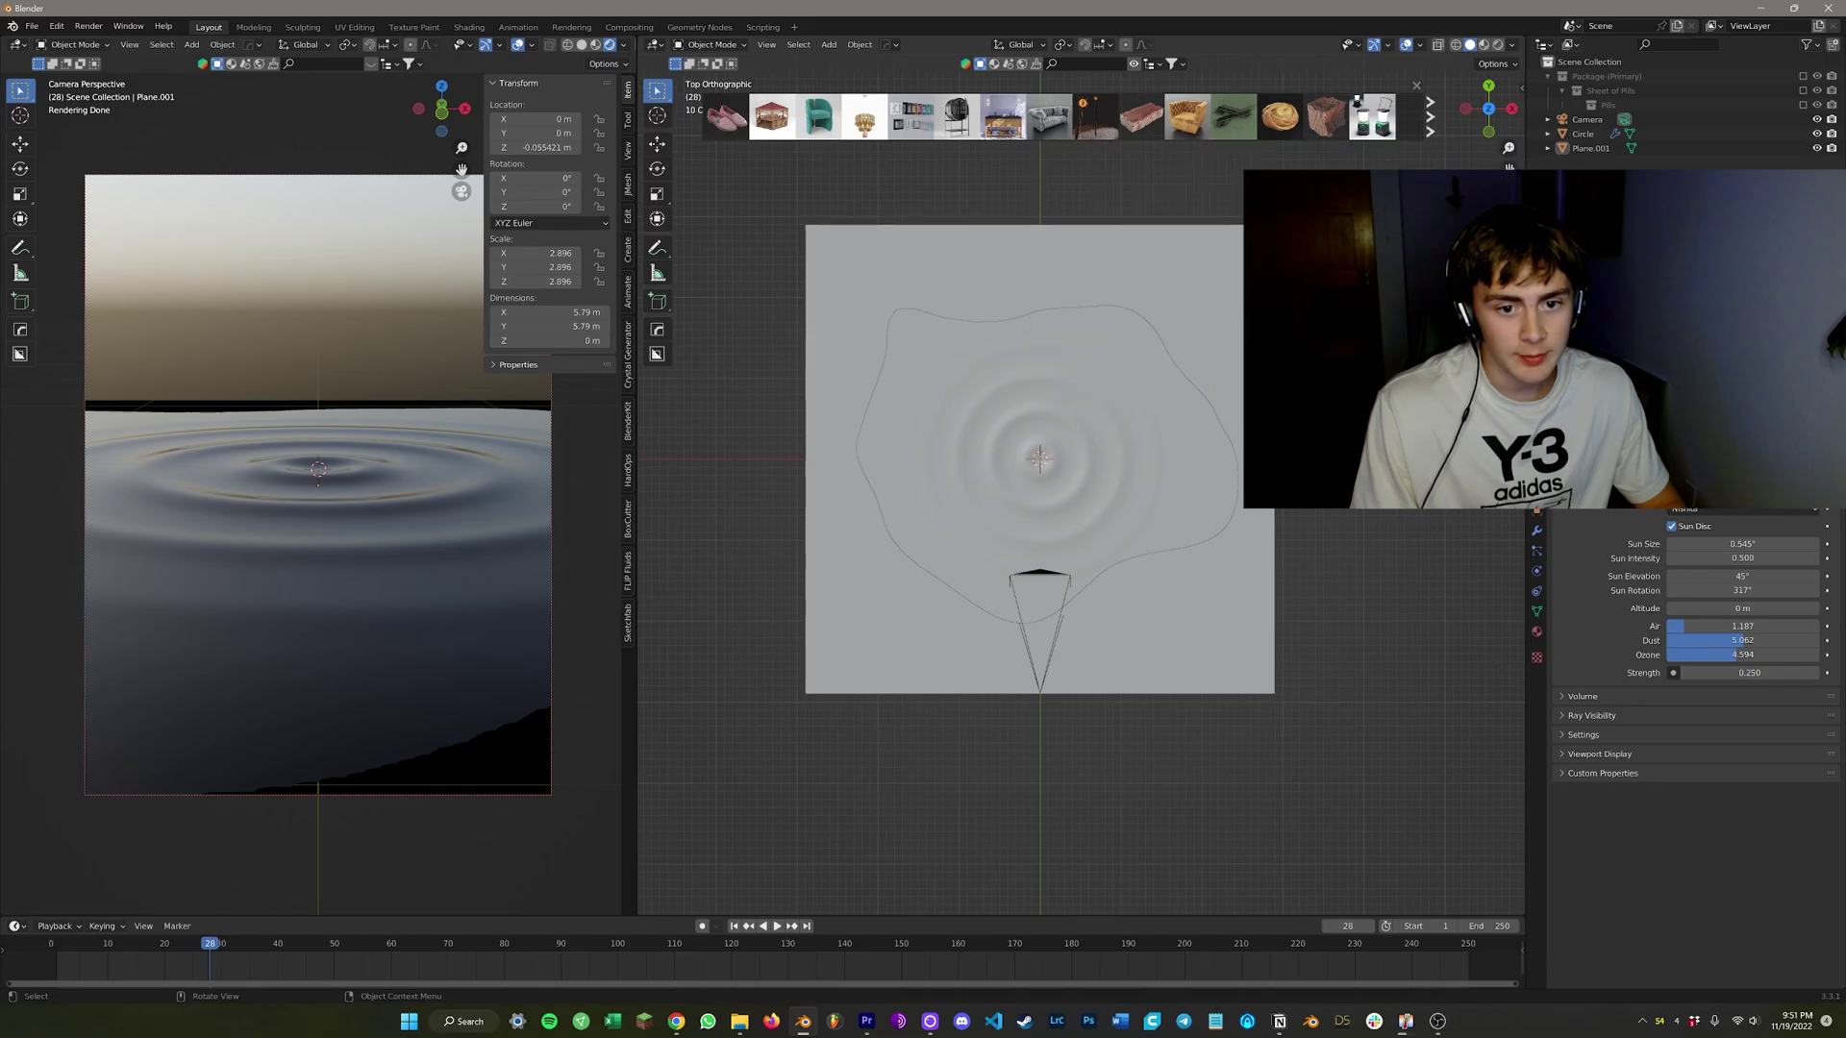
Browse through several pages of models in the BlenderKit asset bar.
click(1430, 118)
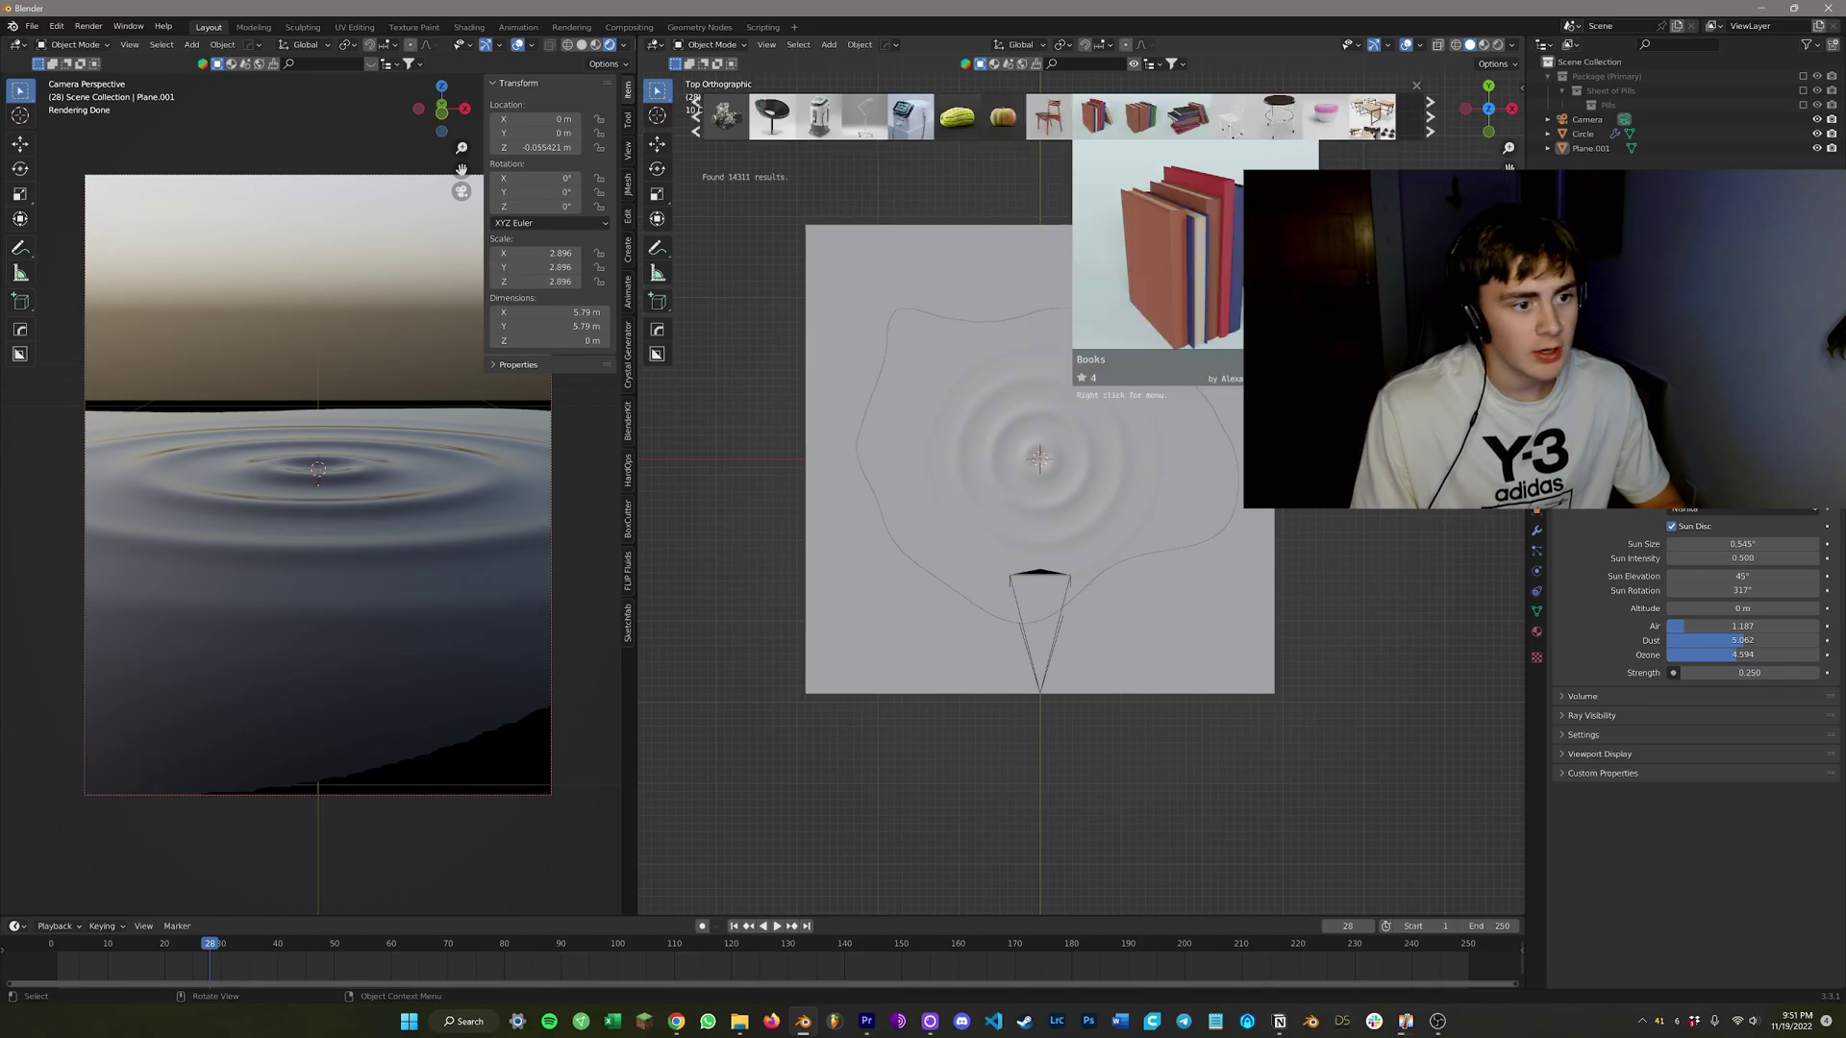
click(696, 117)
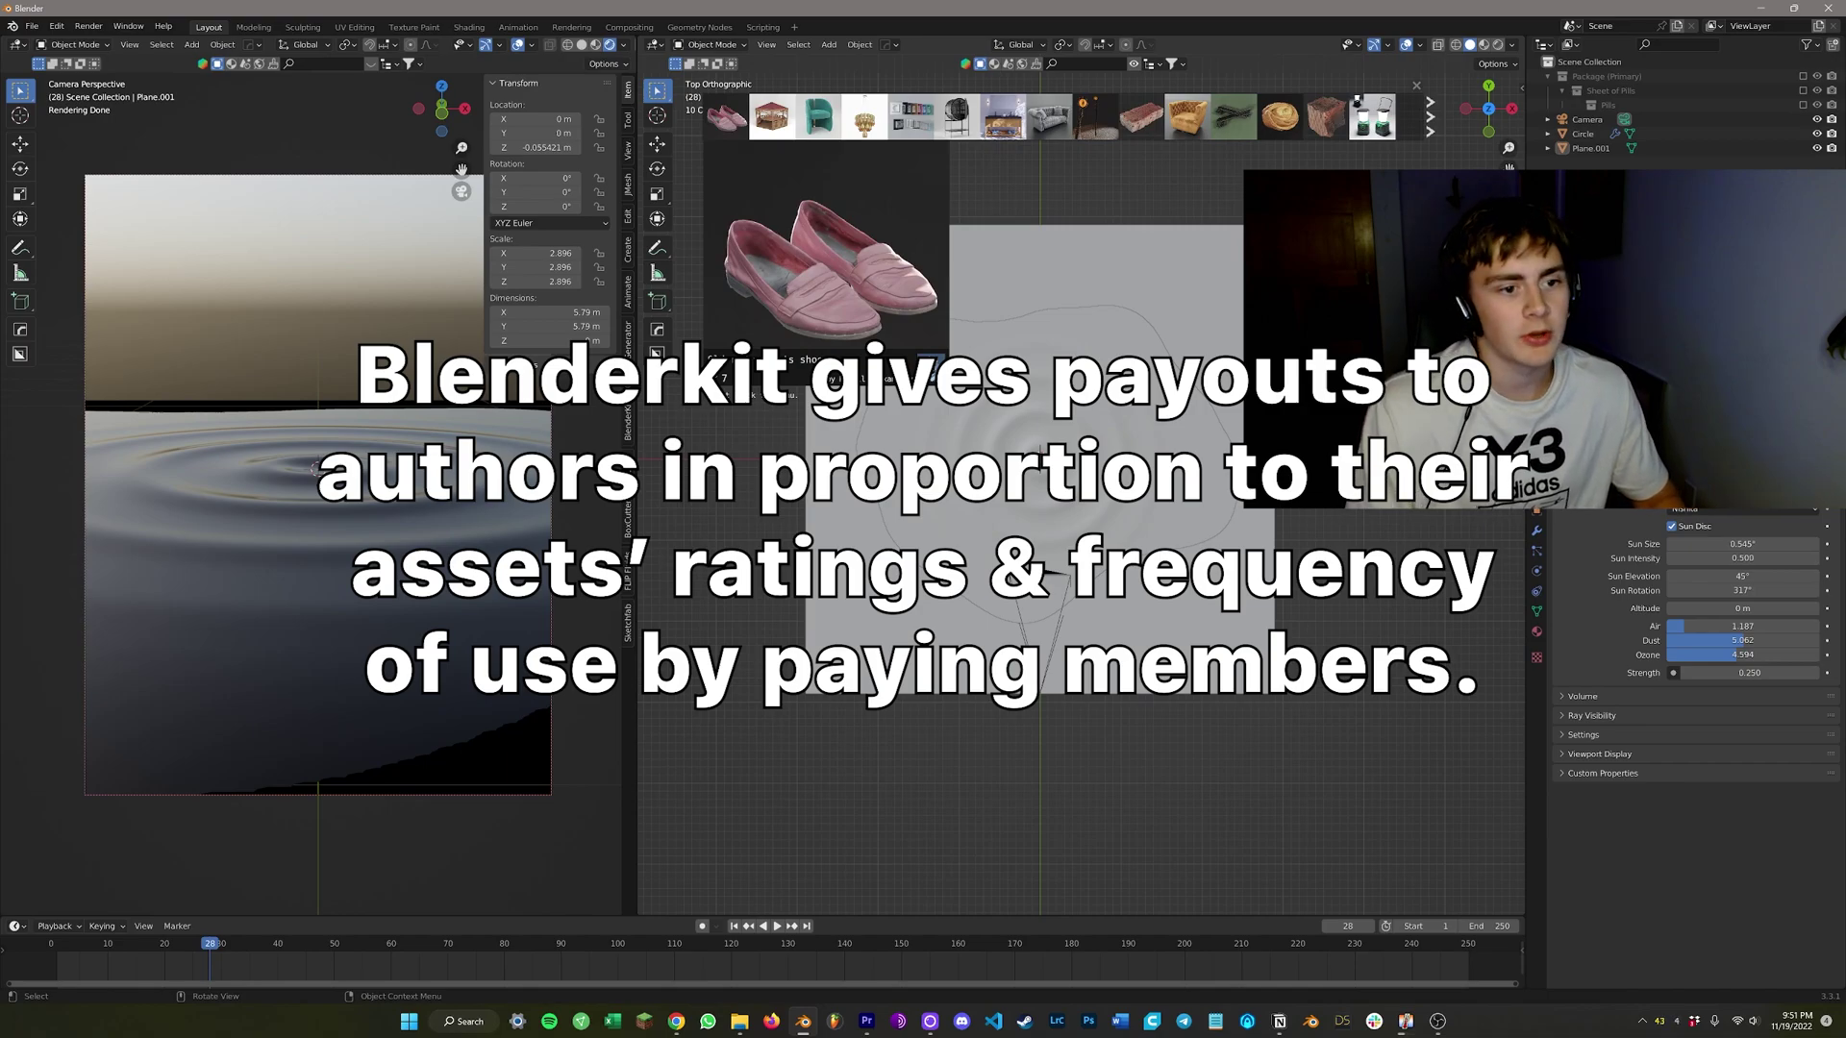
click(1430, 118)
click(1430, 117)
click(1429, 117)
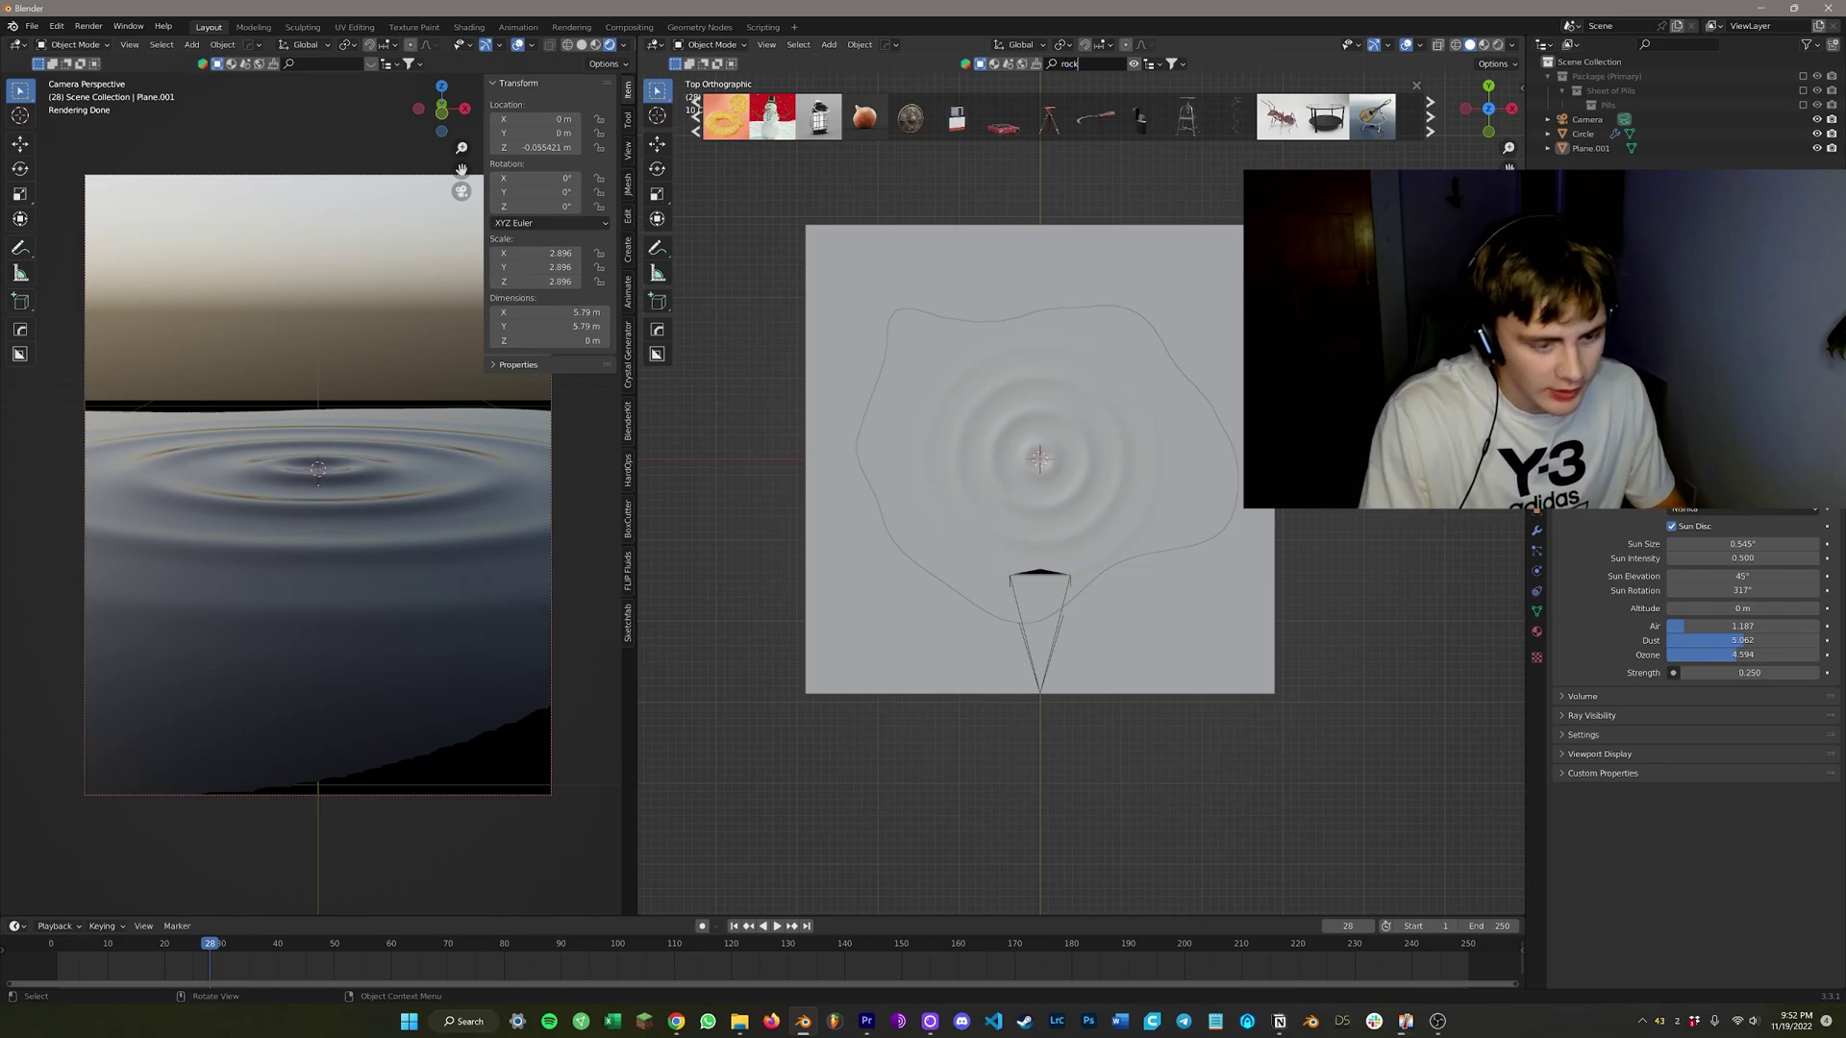
Search BlenderKit for "rock" and place rock models along the far edge of the rippled water.
key(Return)
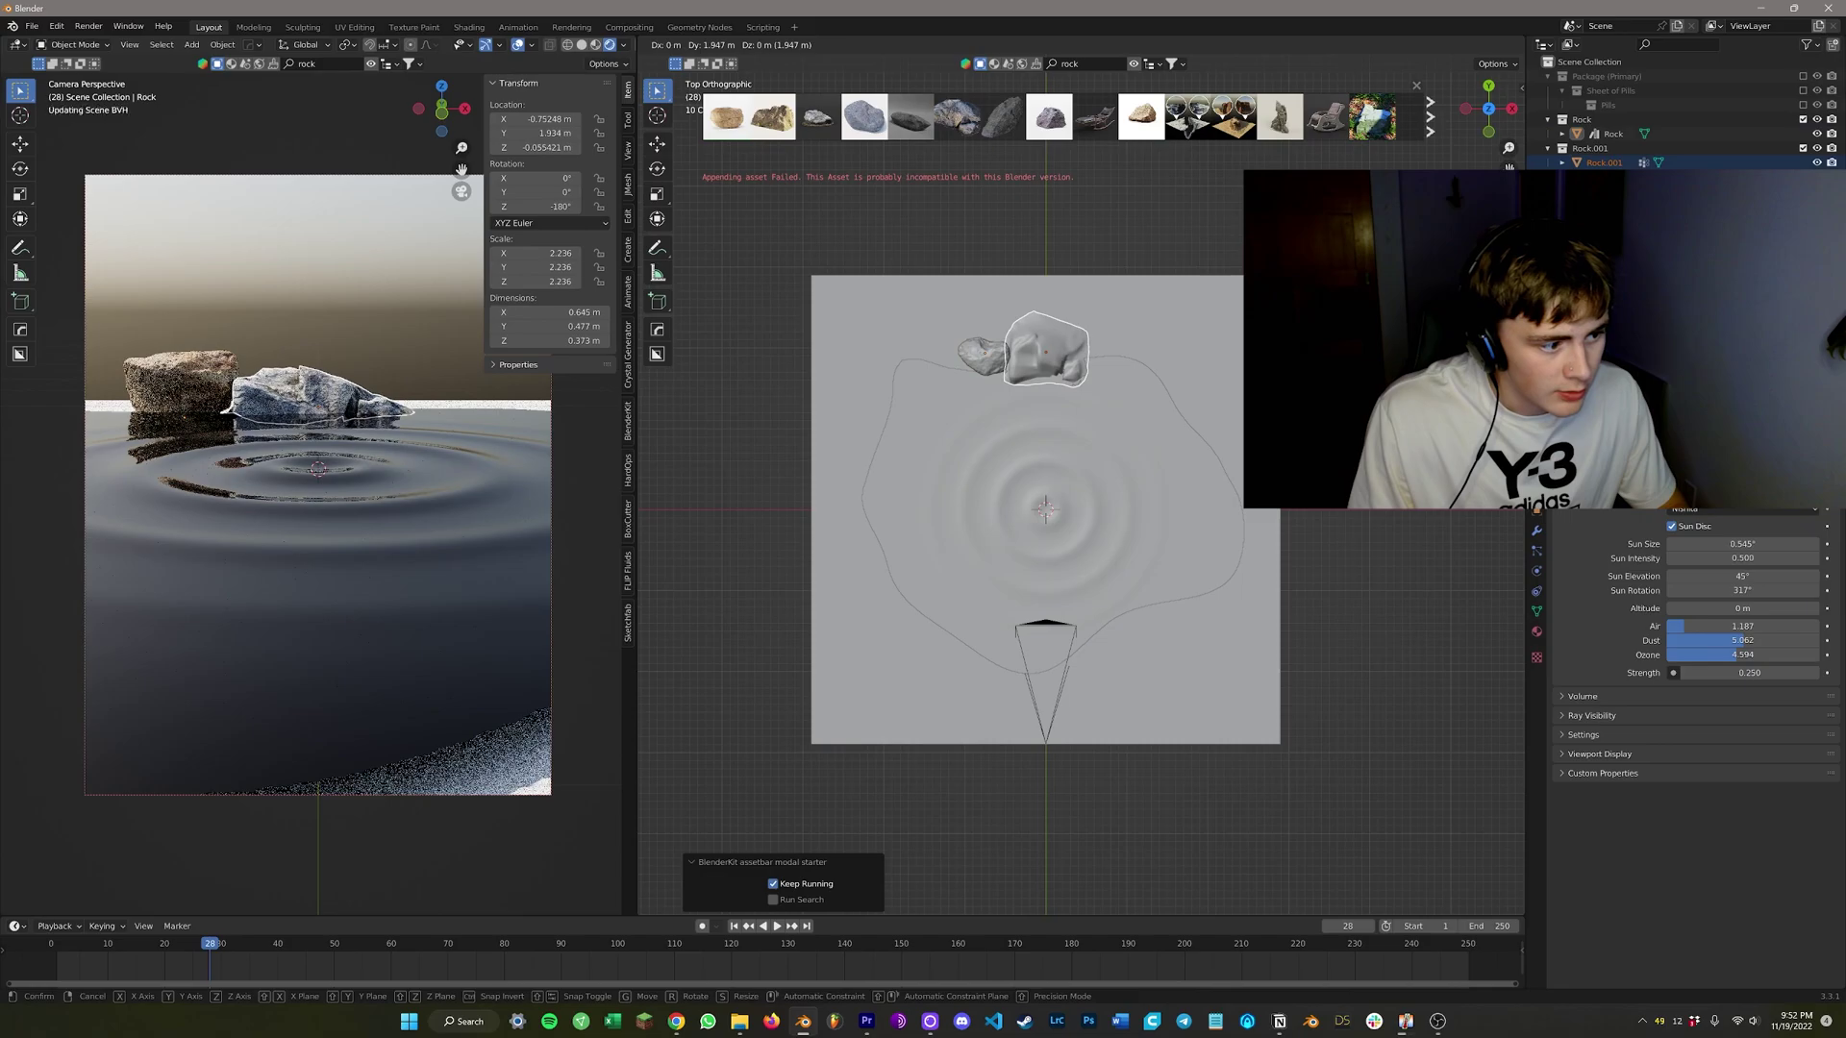
click(1050, 356)
drag(818, 117, 913, 212)
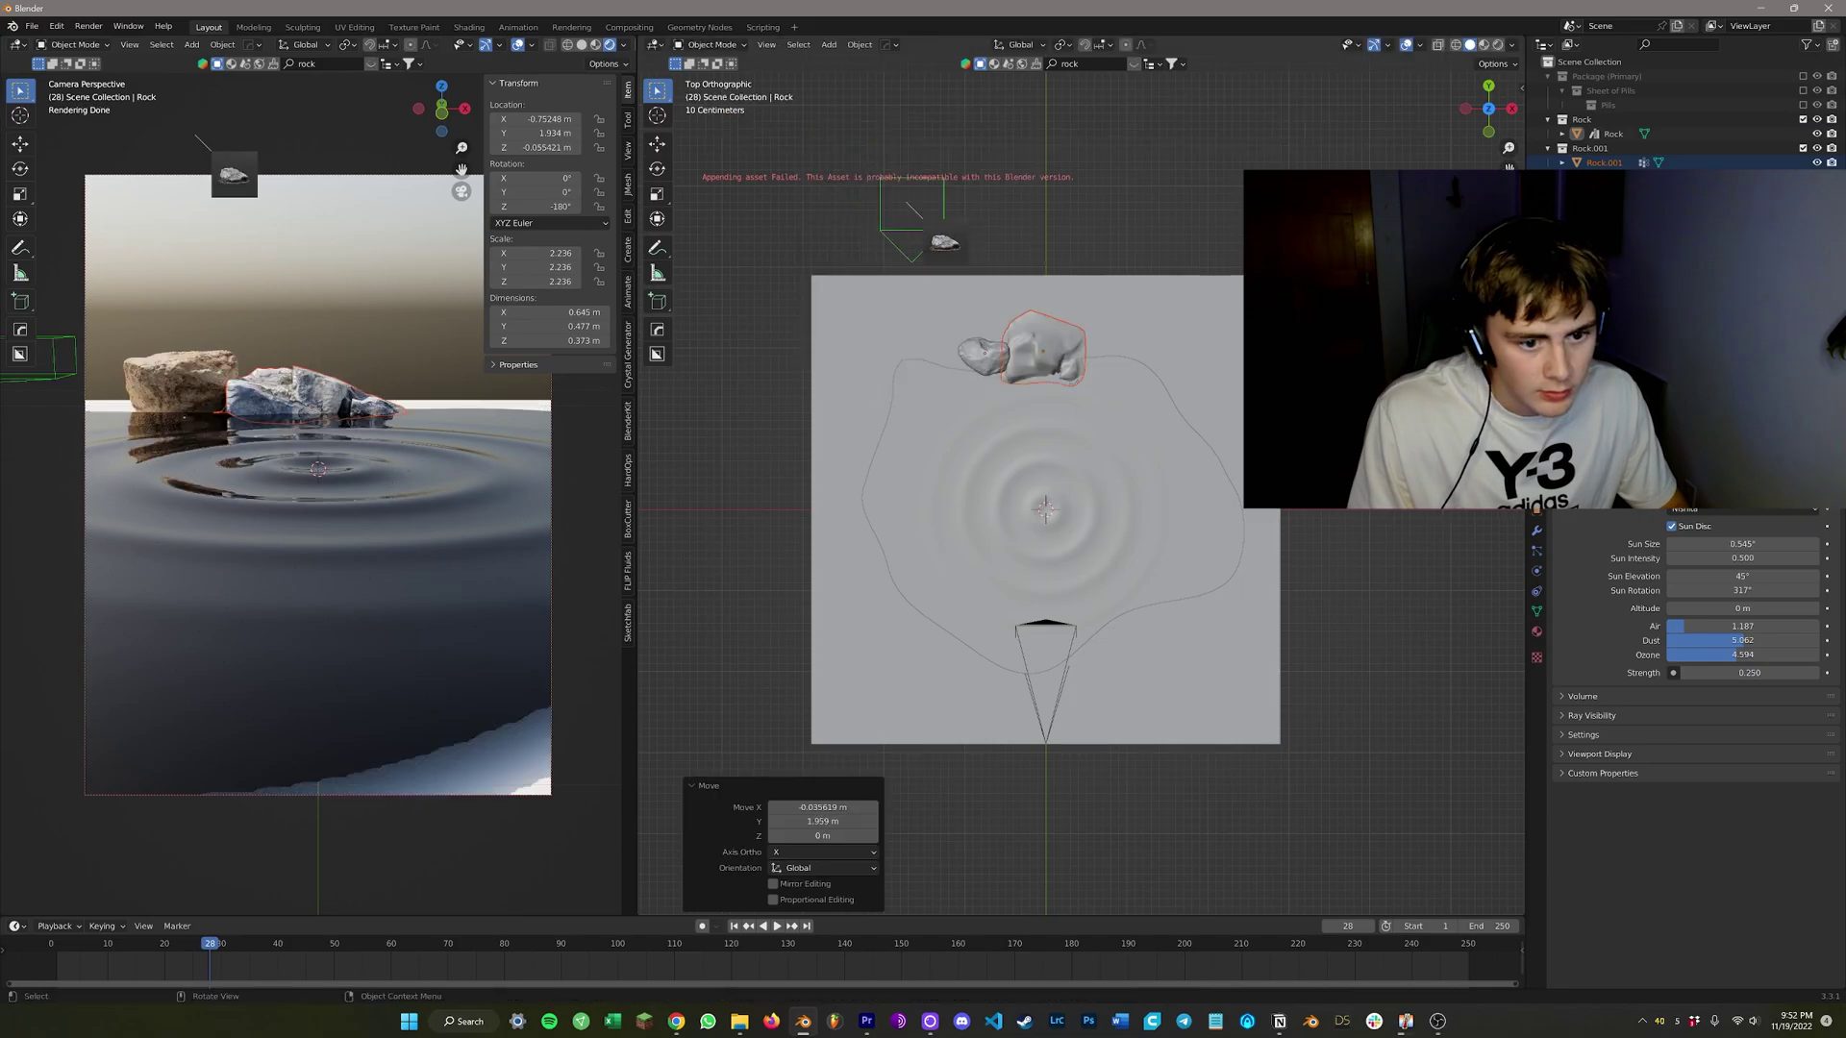
Add more rocks in front of the camera and behind the water, including Photoscanned Rock 02, and reposition the small rock near the far shore.
mouse_move(957, 117)
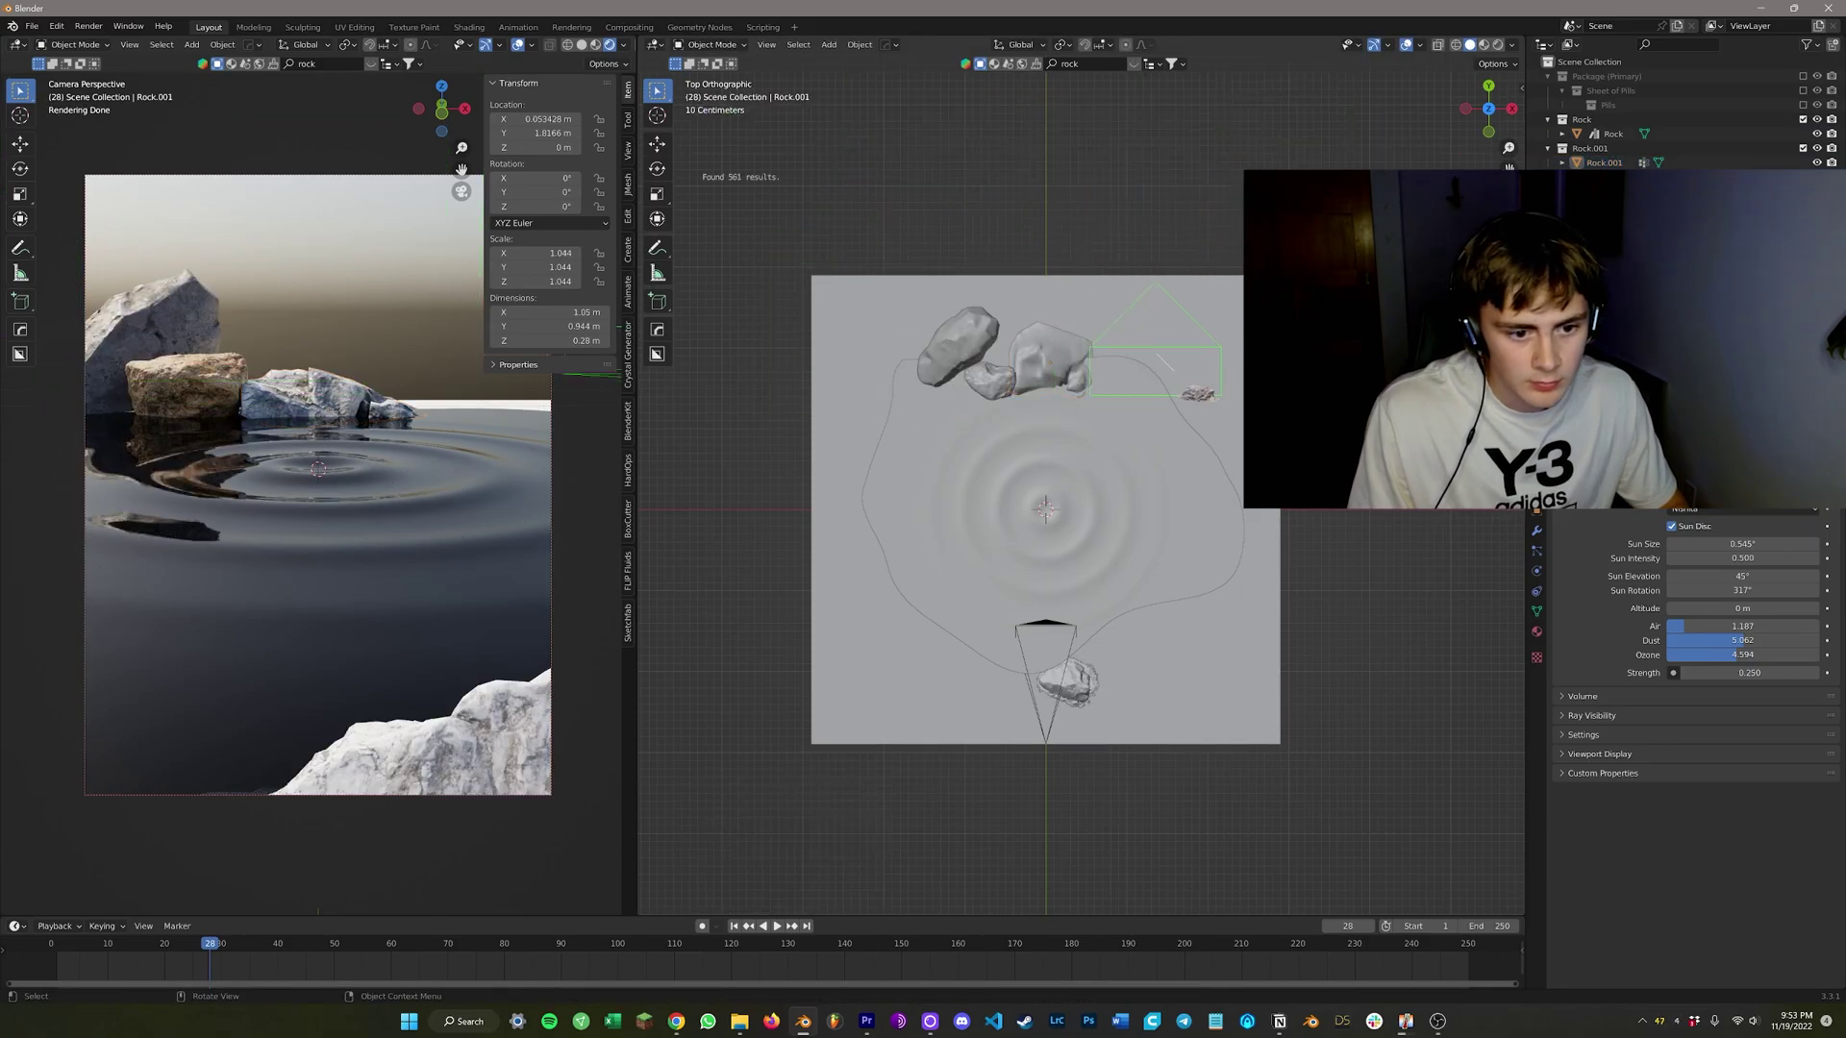
drag(1003, 117, 993, 634)
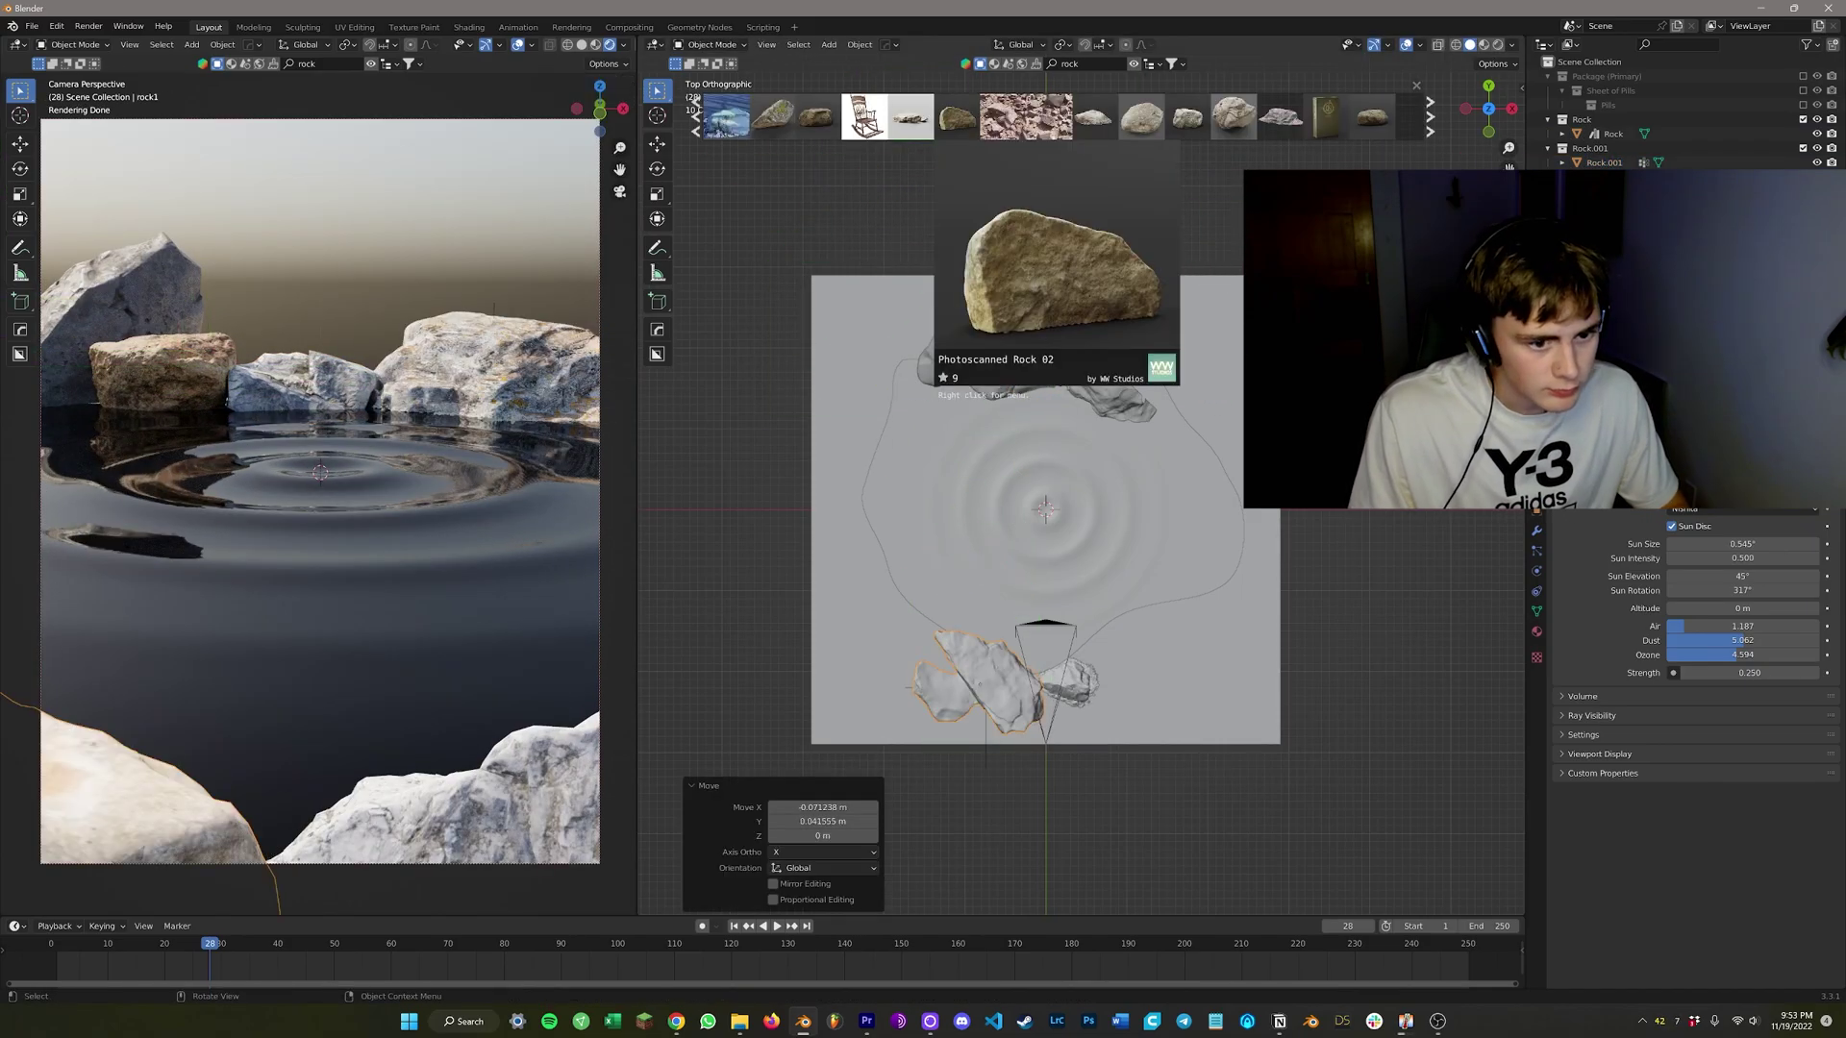
drag(956, 117, 894, 486)
key(g)
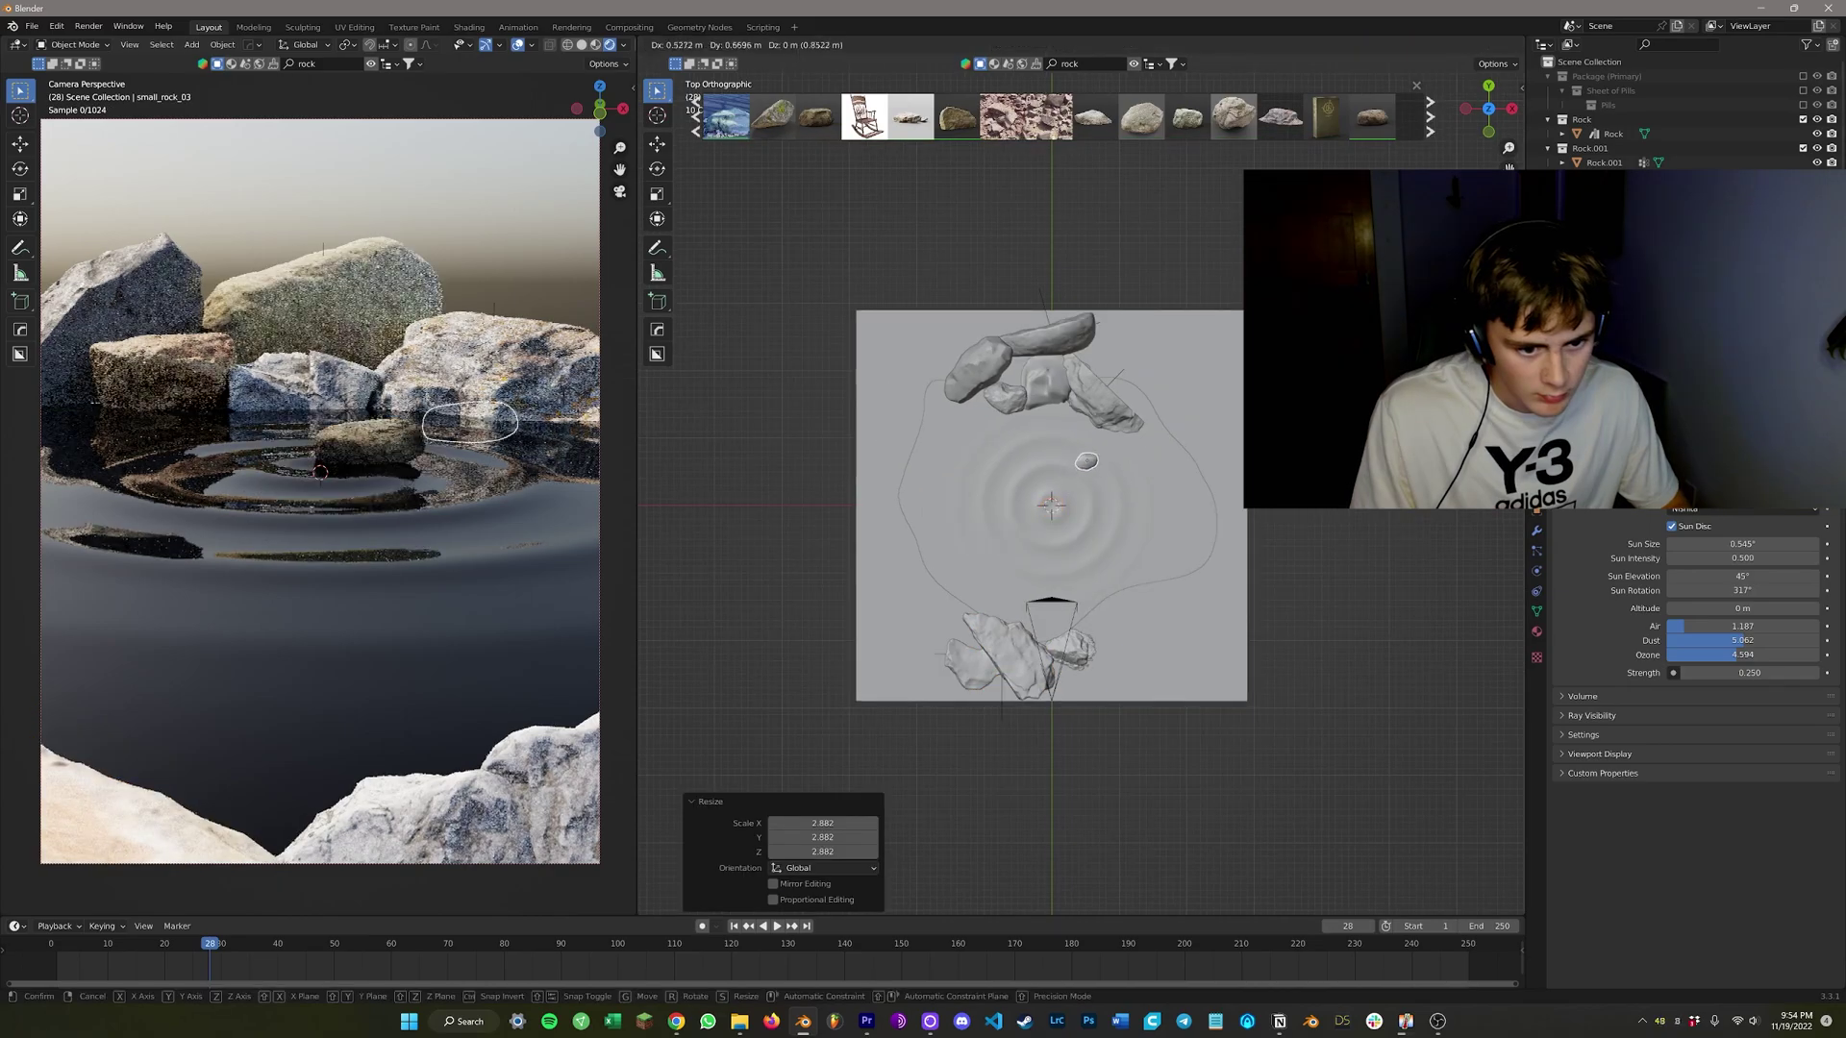
drag(1087, 462, 978, 421)
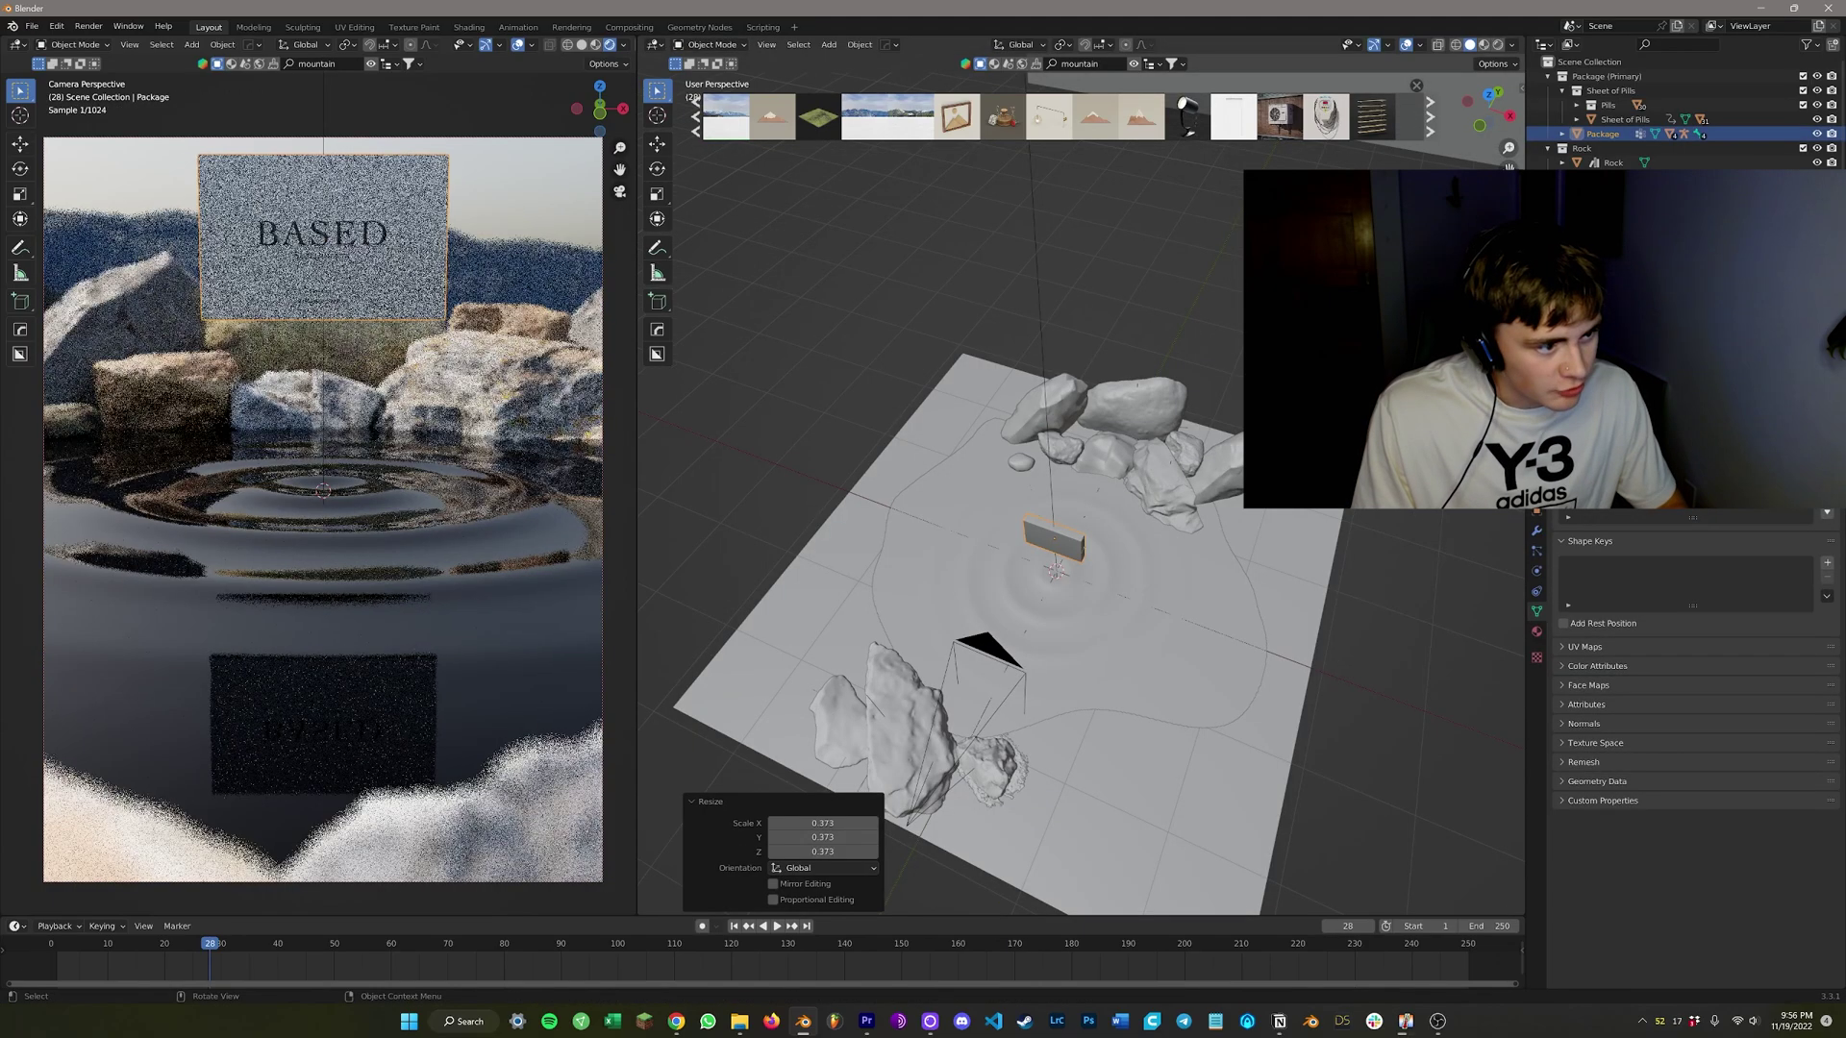
Lower the package about 0.69 m along the Z axis, and raise it about 0.18 m to sit at the water's surface.
key(g)
key(z)
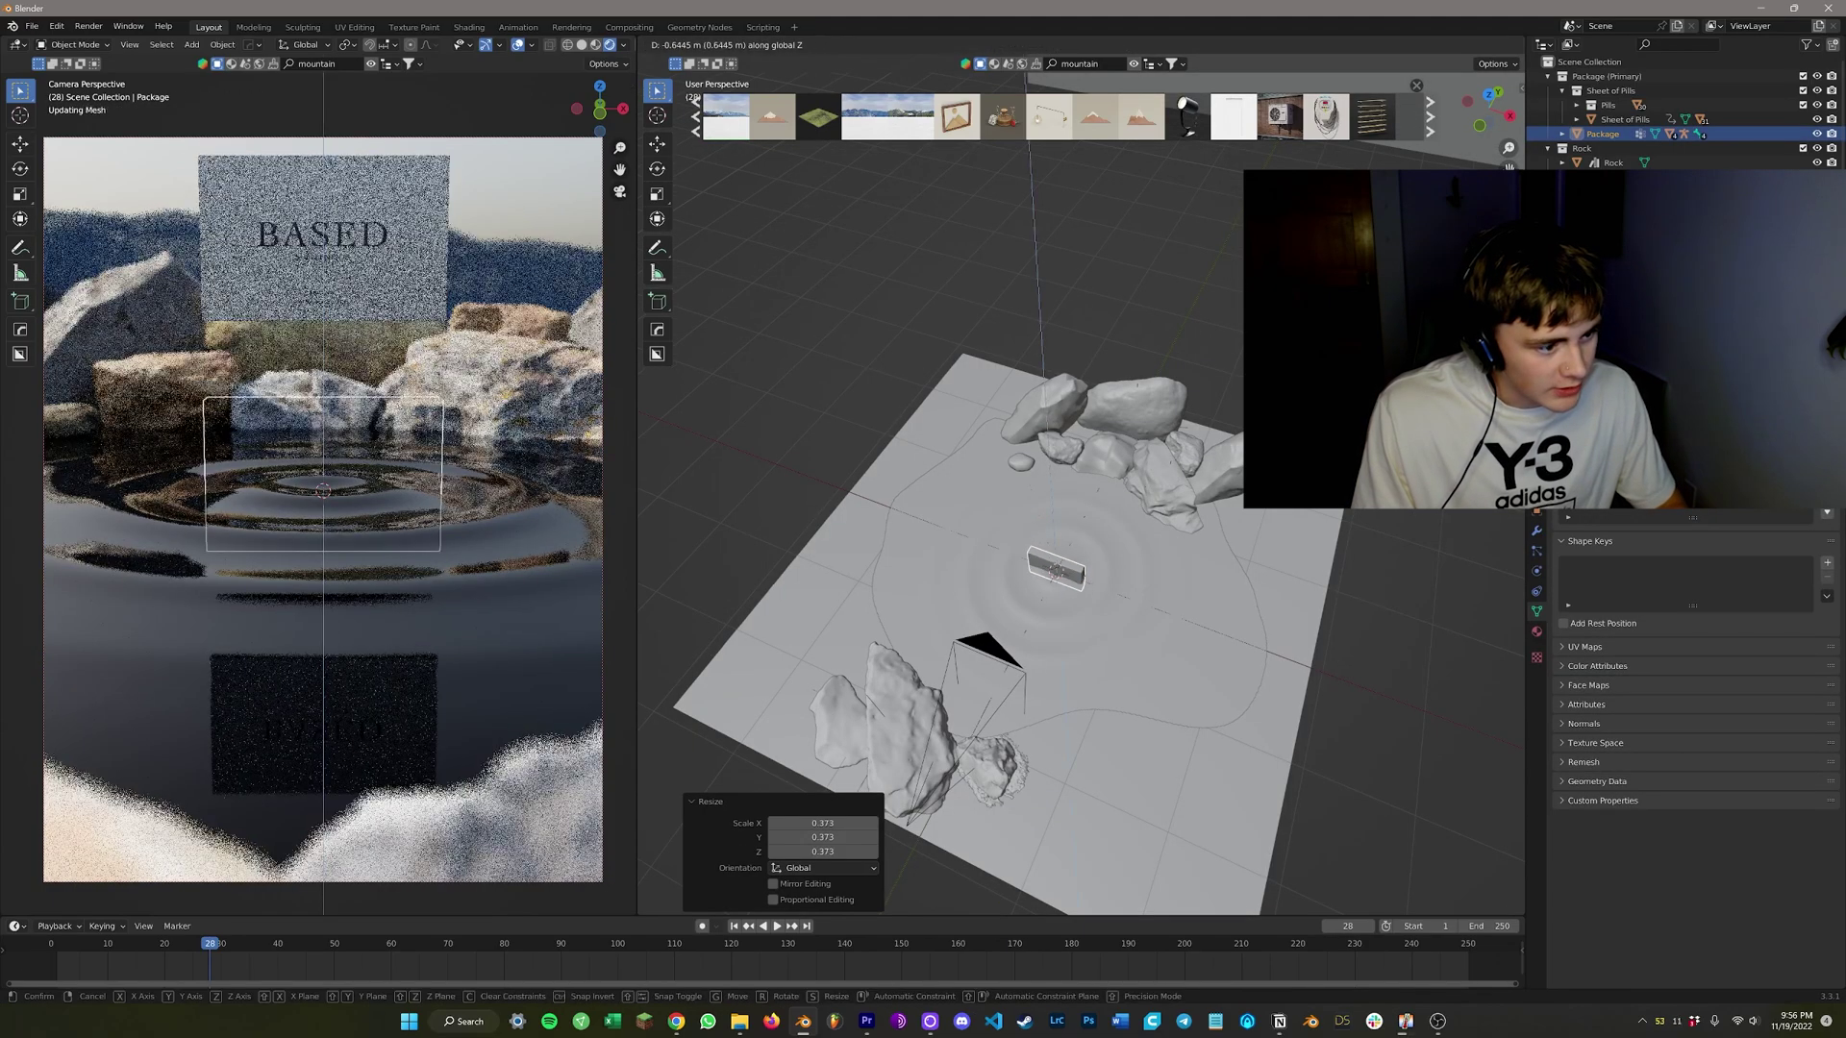
key(Return)
key(g)
key(z)
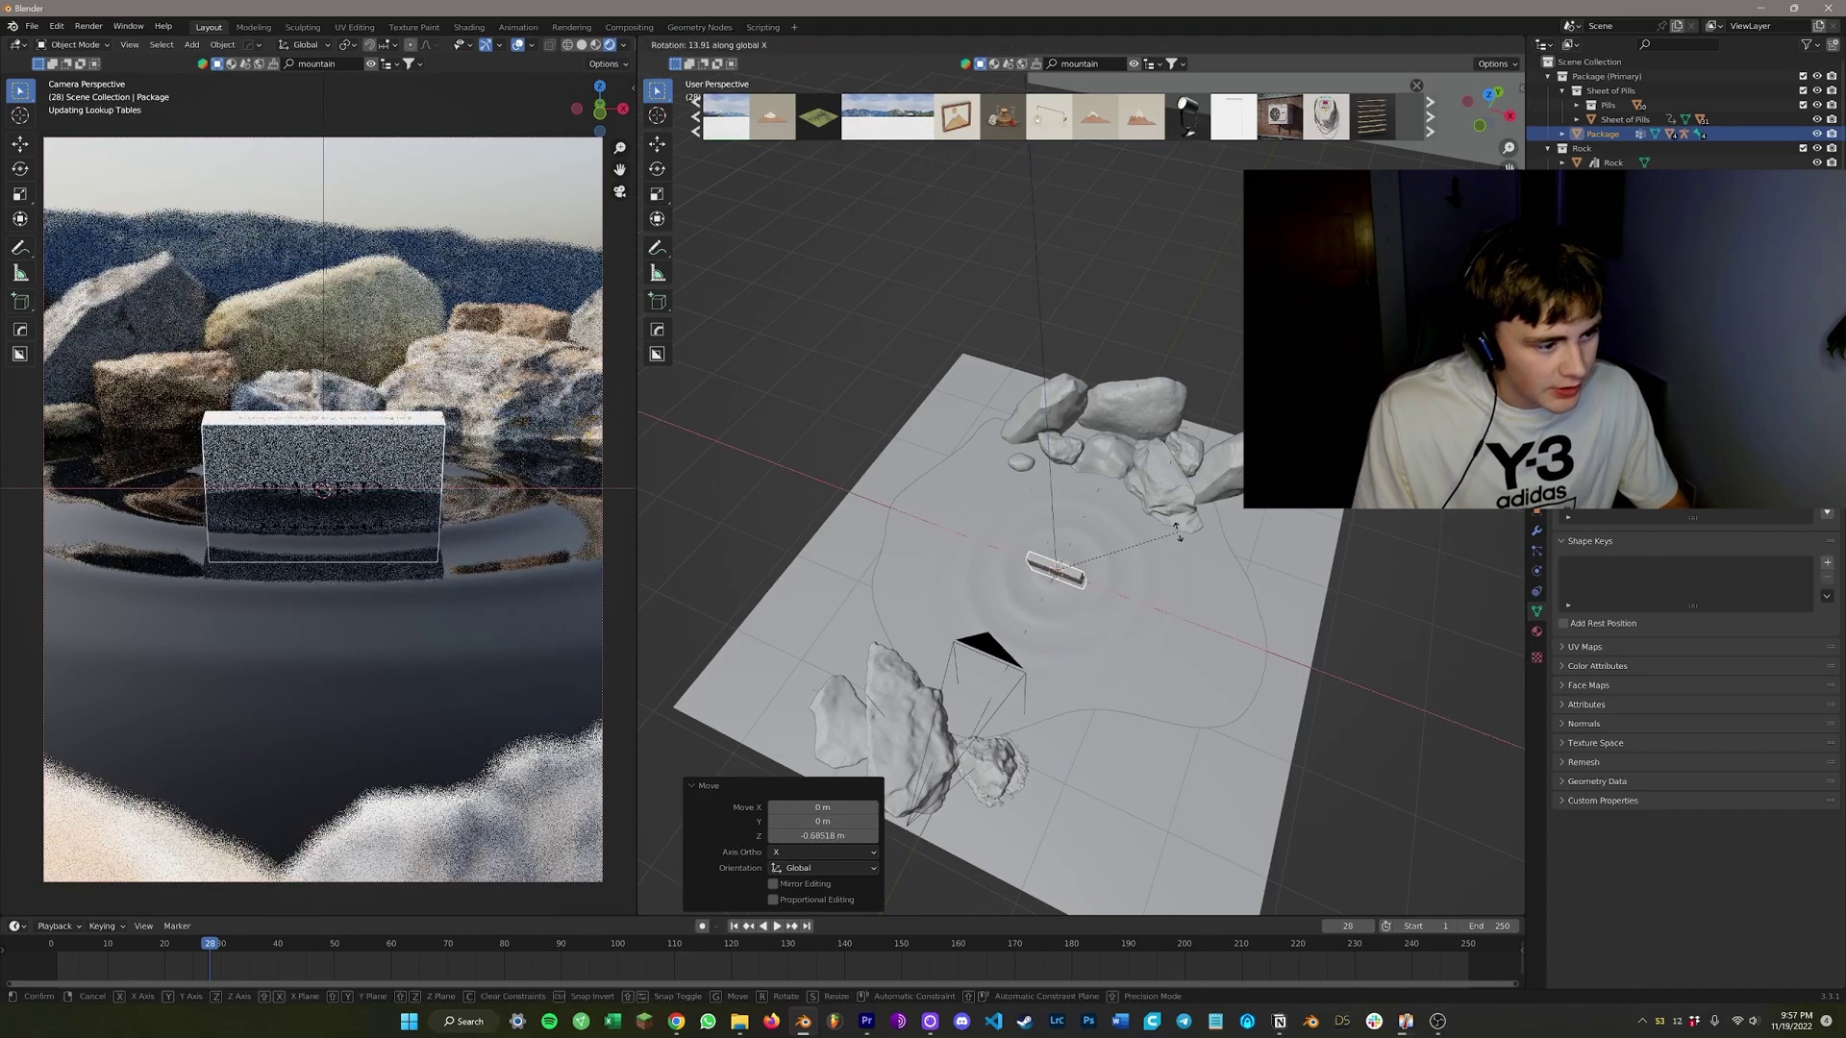
key(Escape)
key(g)
key(z)
key(Return)
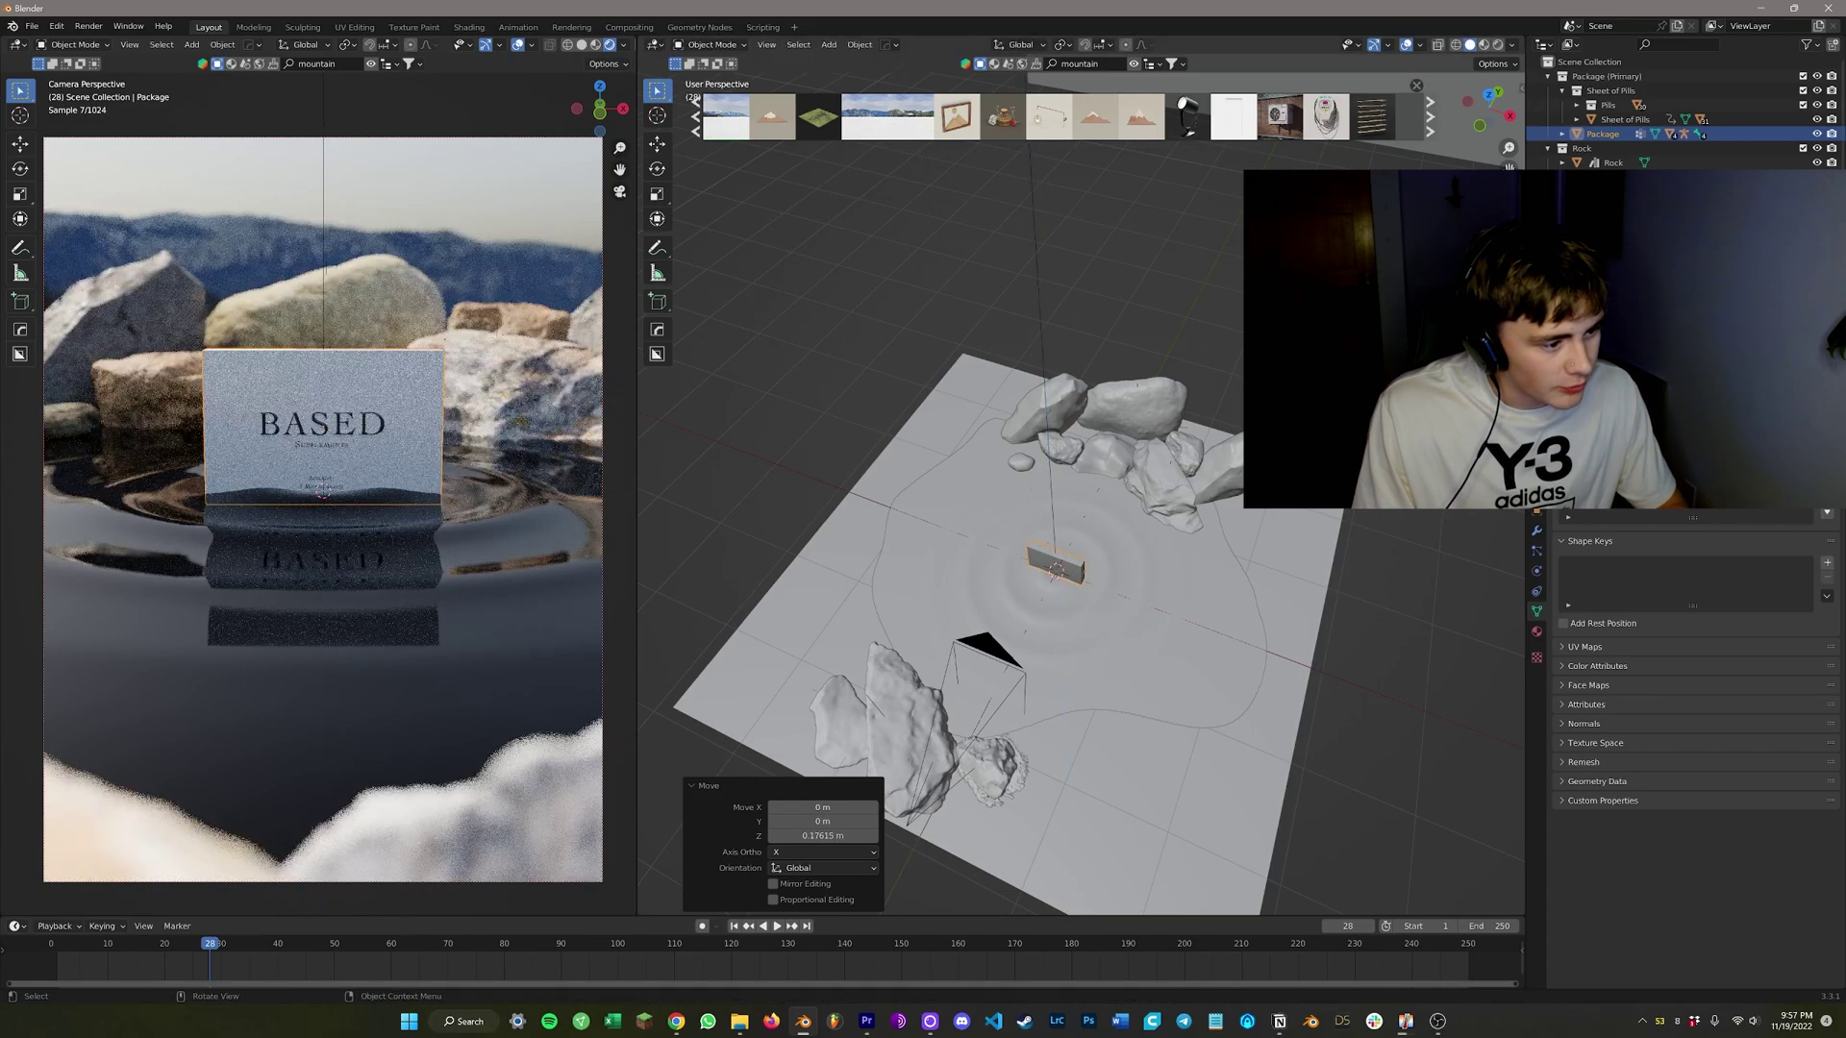
Move the package along the Y axis over the water.
key(g)
key(y)
click(322, 490)
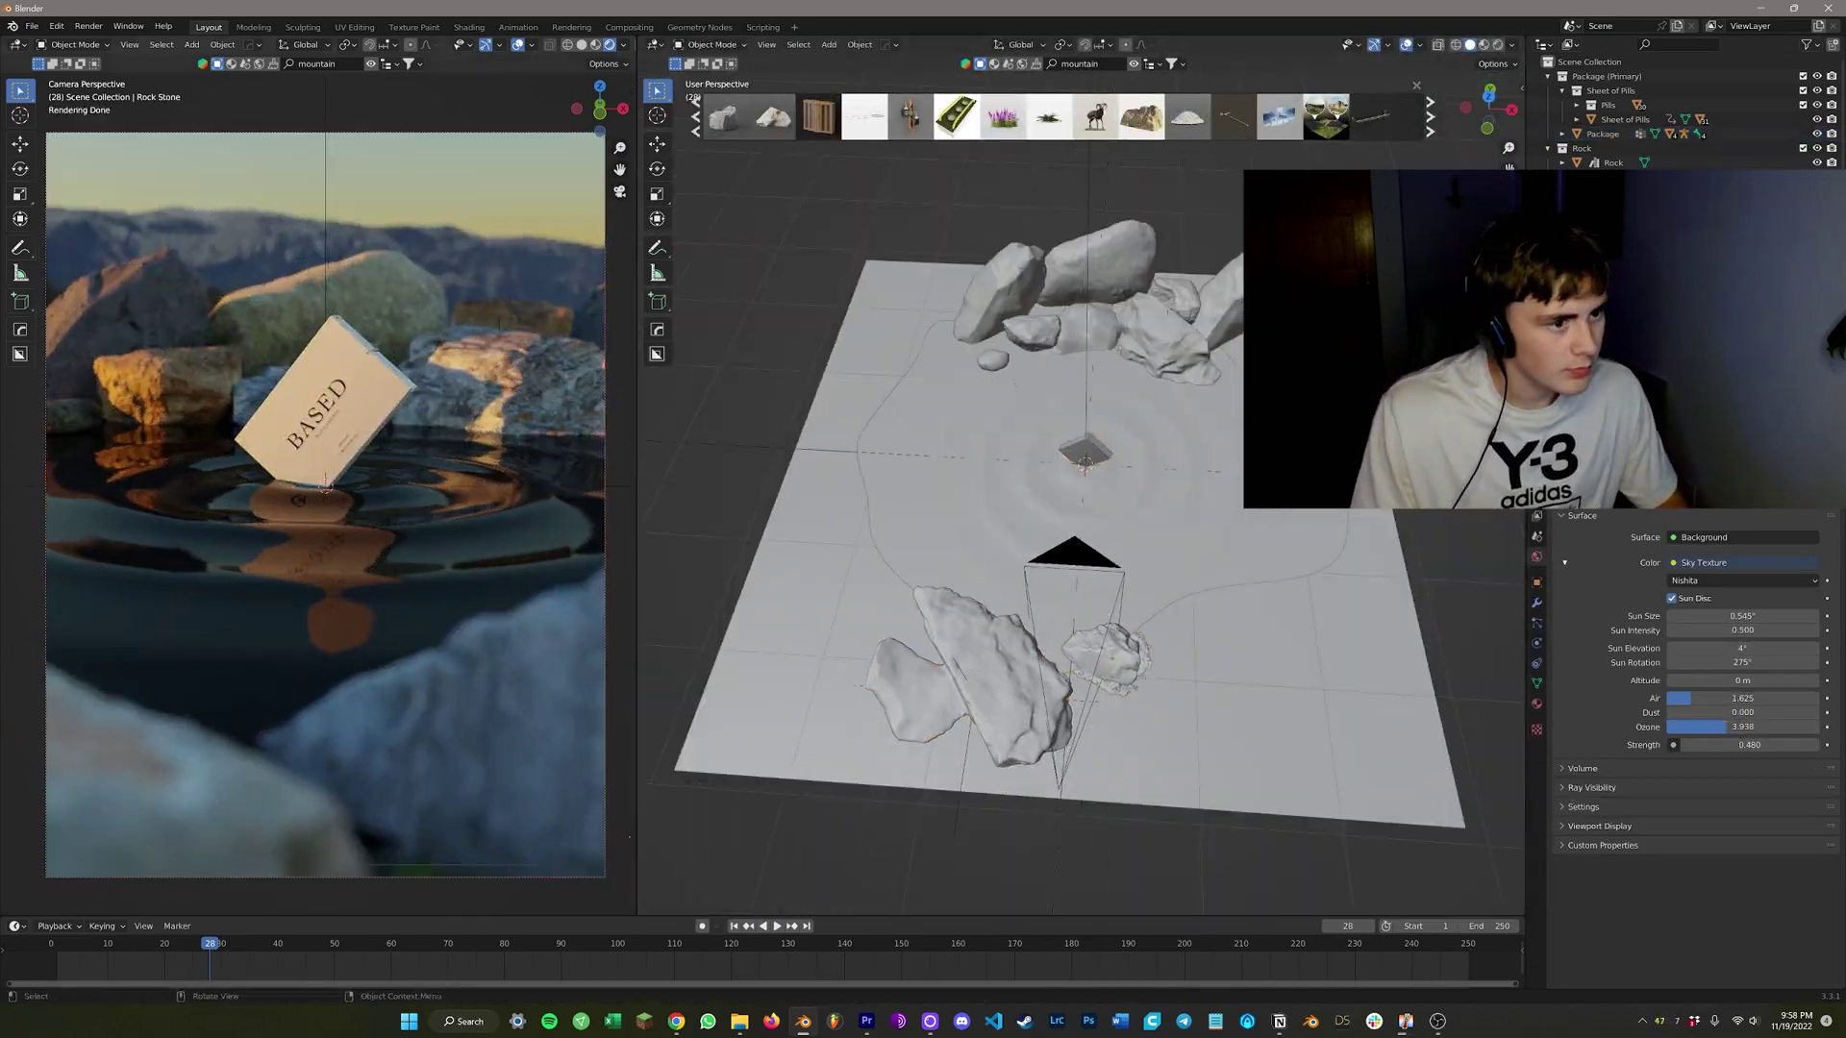
Save the scene as "mtn lake.blend" and add a large rock model in the distance in front of the mountain backdrop.
key(ctrl+s)
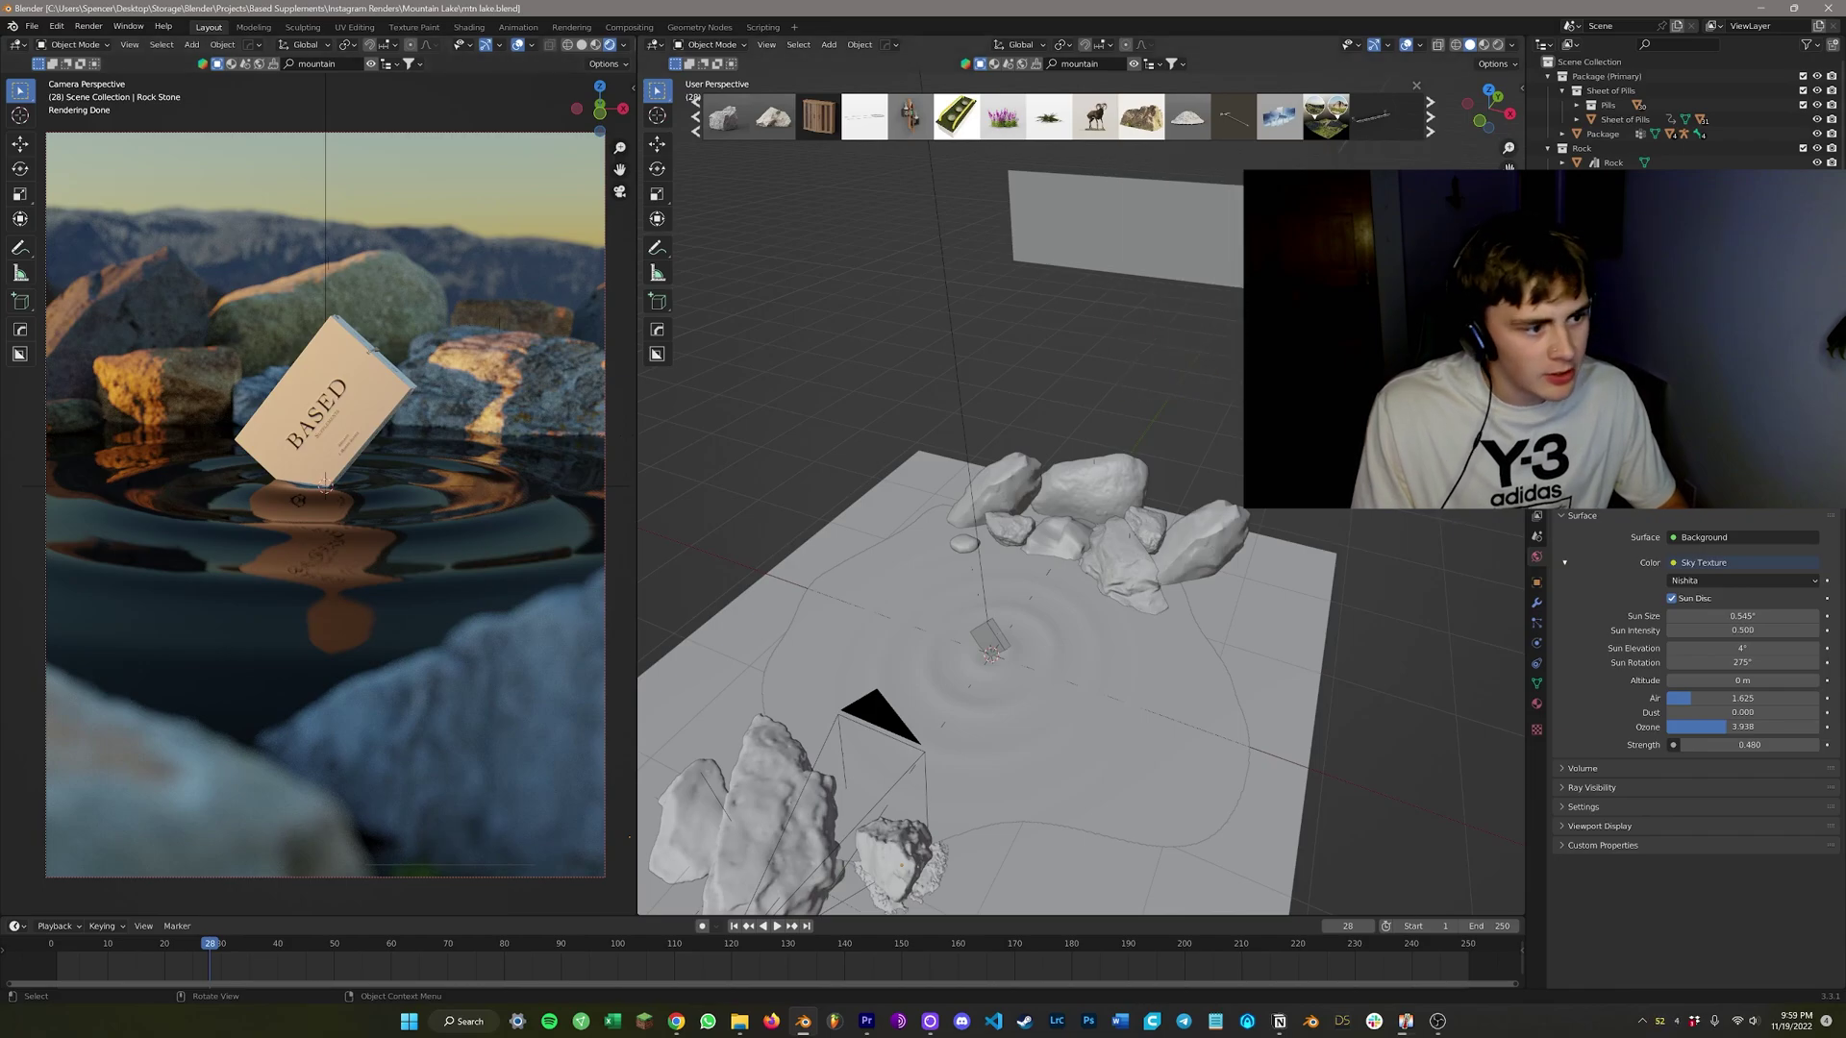
drag(1141, 116, 1188, 381)
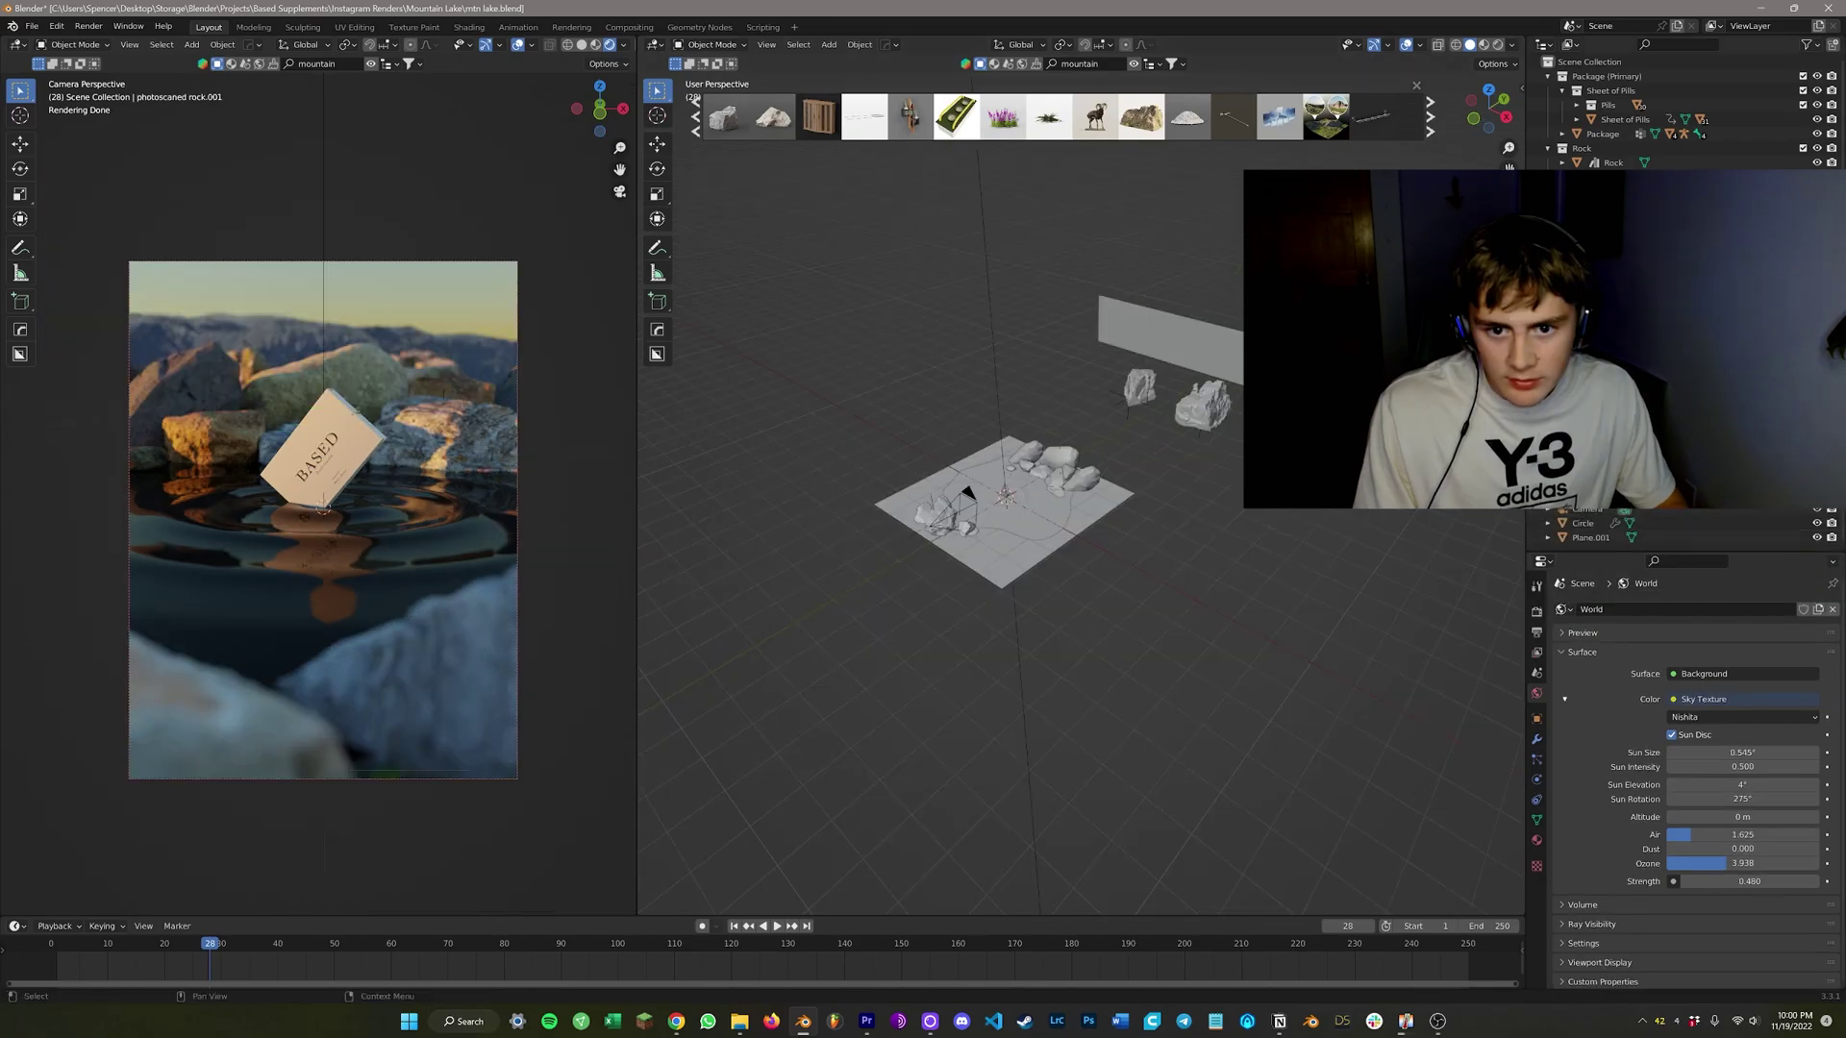
click(1624, 511)
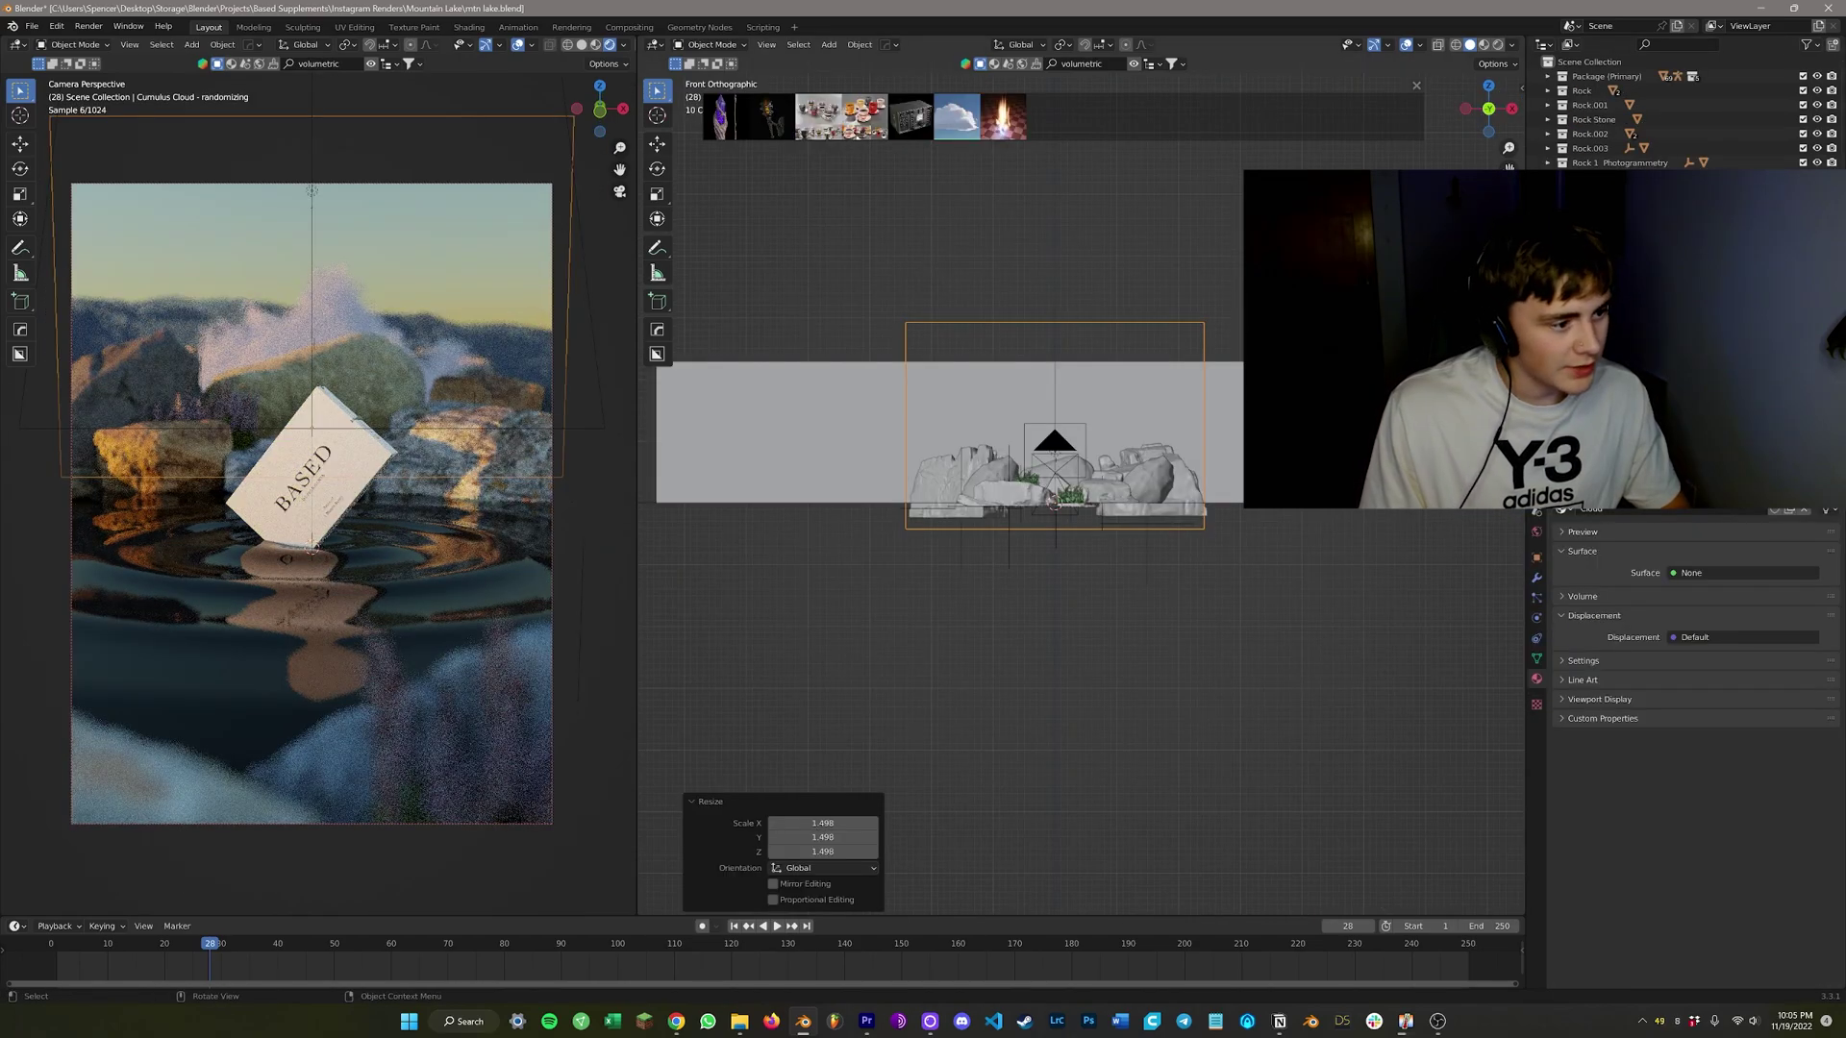
Move the cumulus cloud about -1 m along the X axis and about 0.25 m up along Z.
key(g)
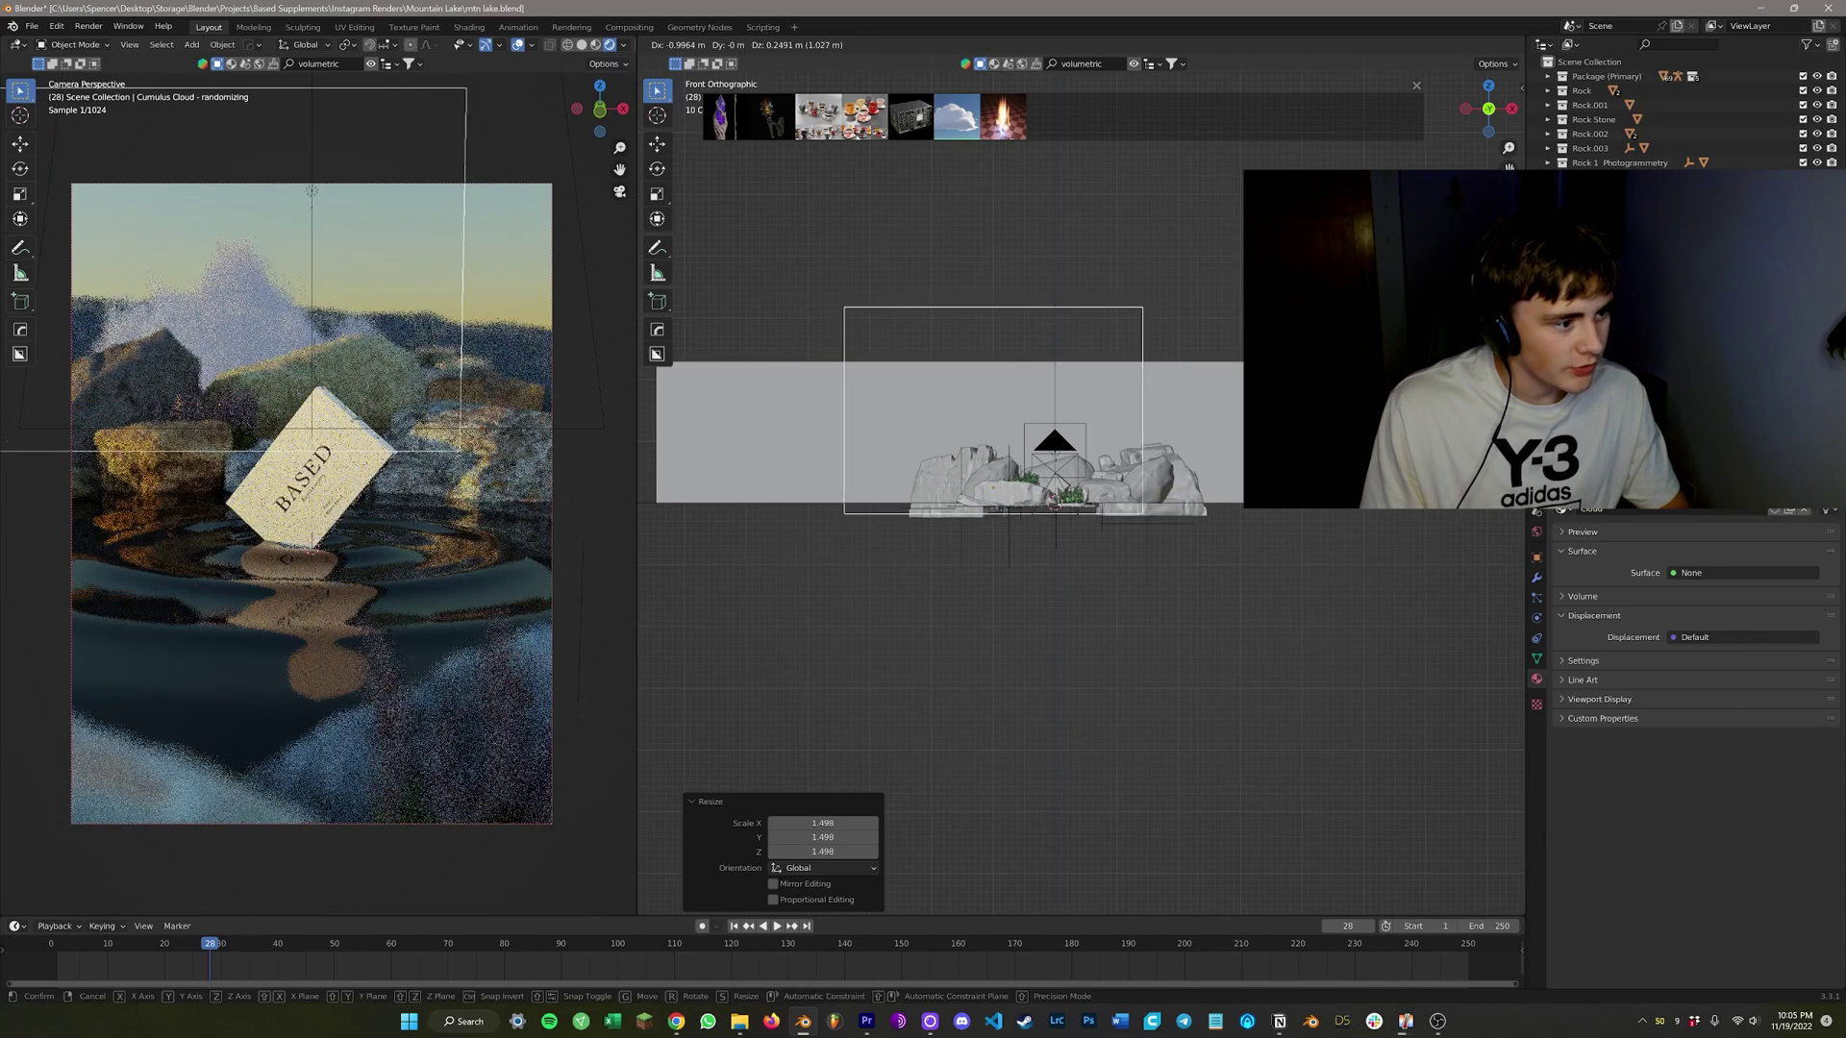
click(993, 413)
Try a duplicate of the cumulus cloud about 3.7 m away along the X axis, and undo it.
key(shift+d)
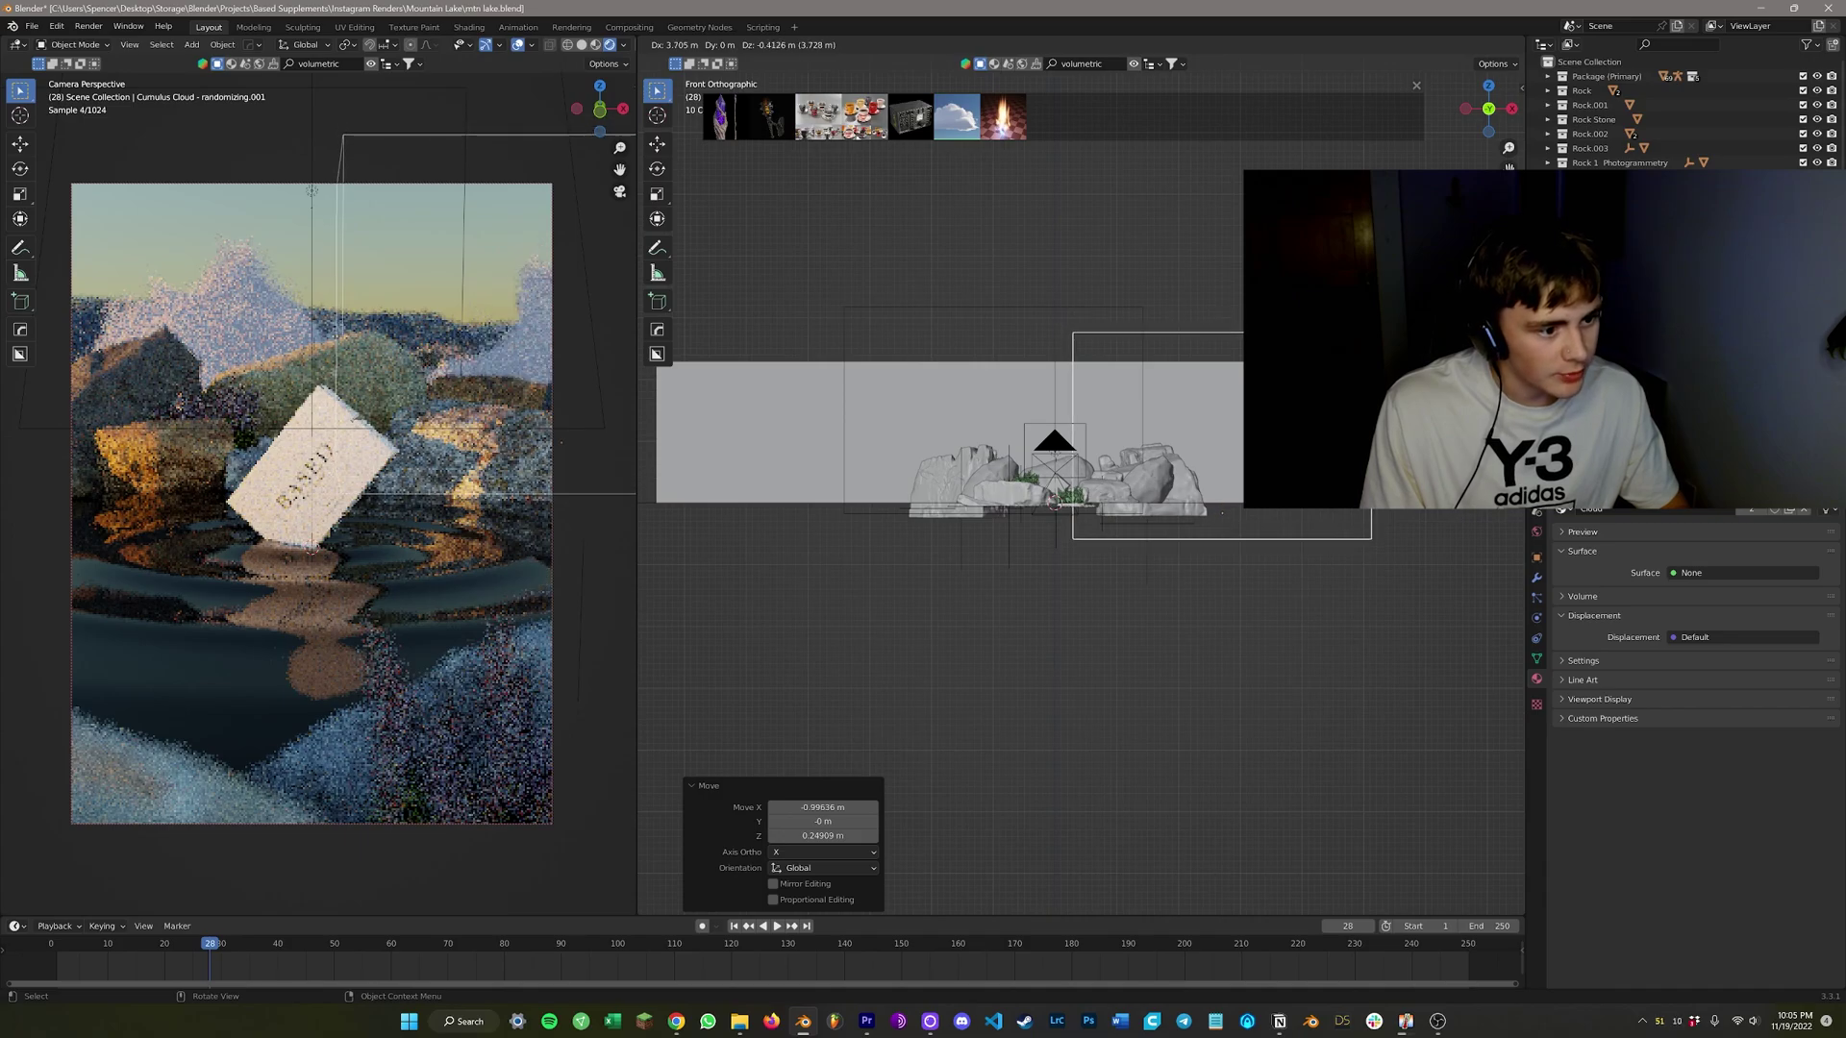
key(Return)
key(ctrl+z)
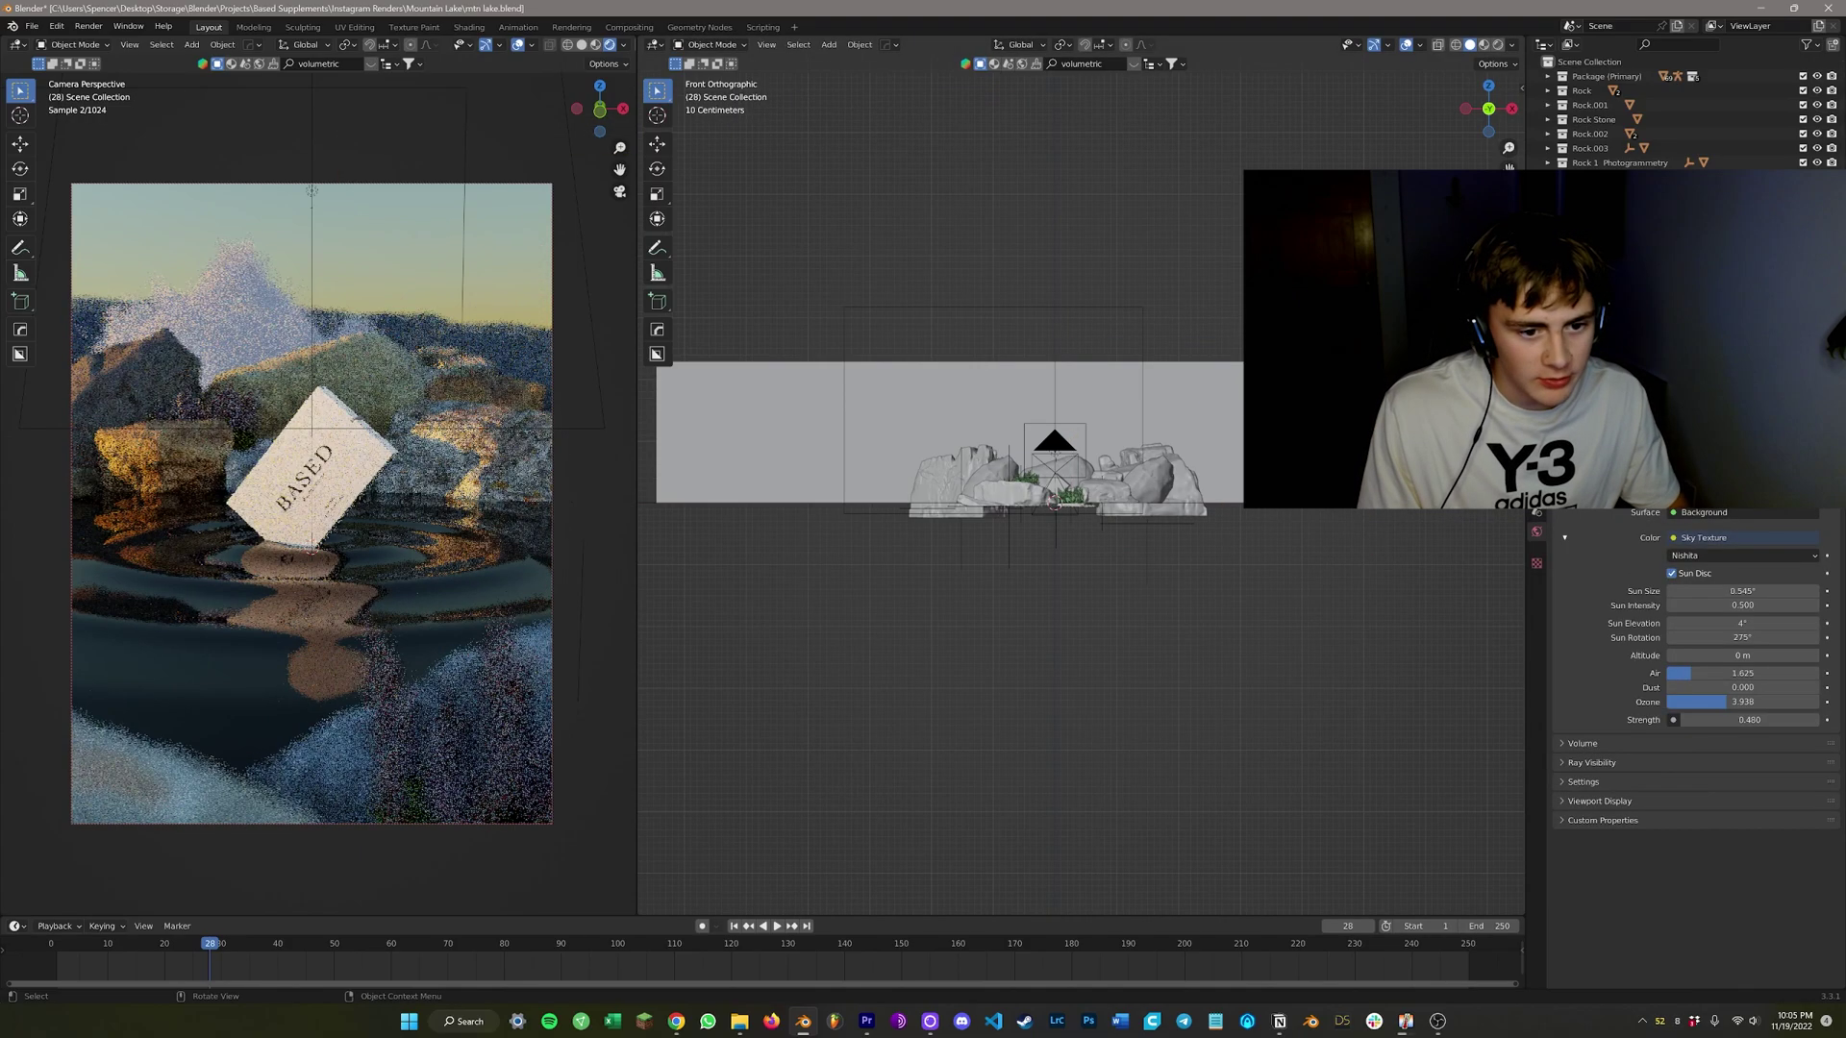
Enlarge the cumulus cloud uniformly by a factor of about 1.33, and stretch it along the X axis.
key(s)
key(z)
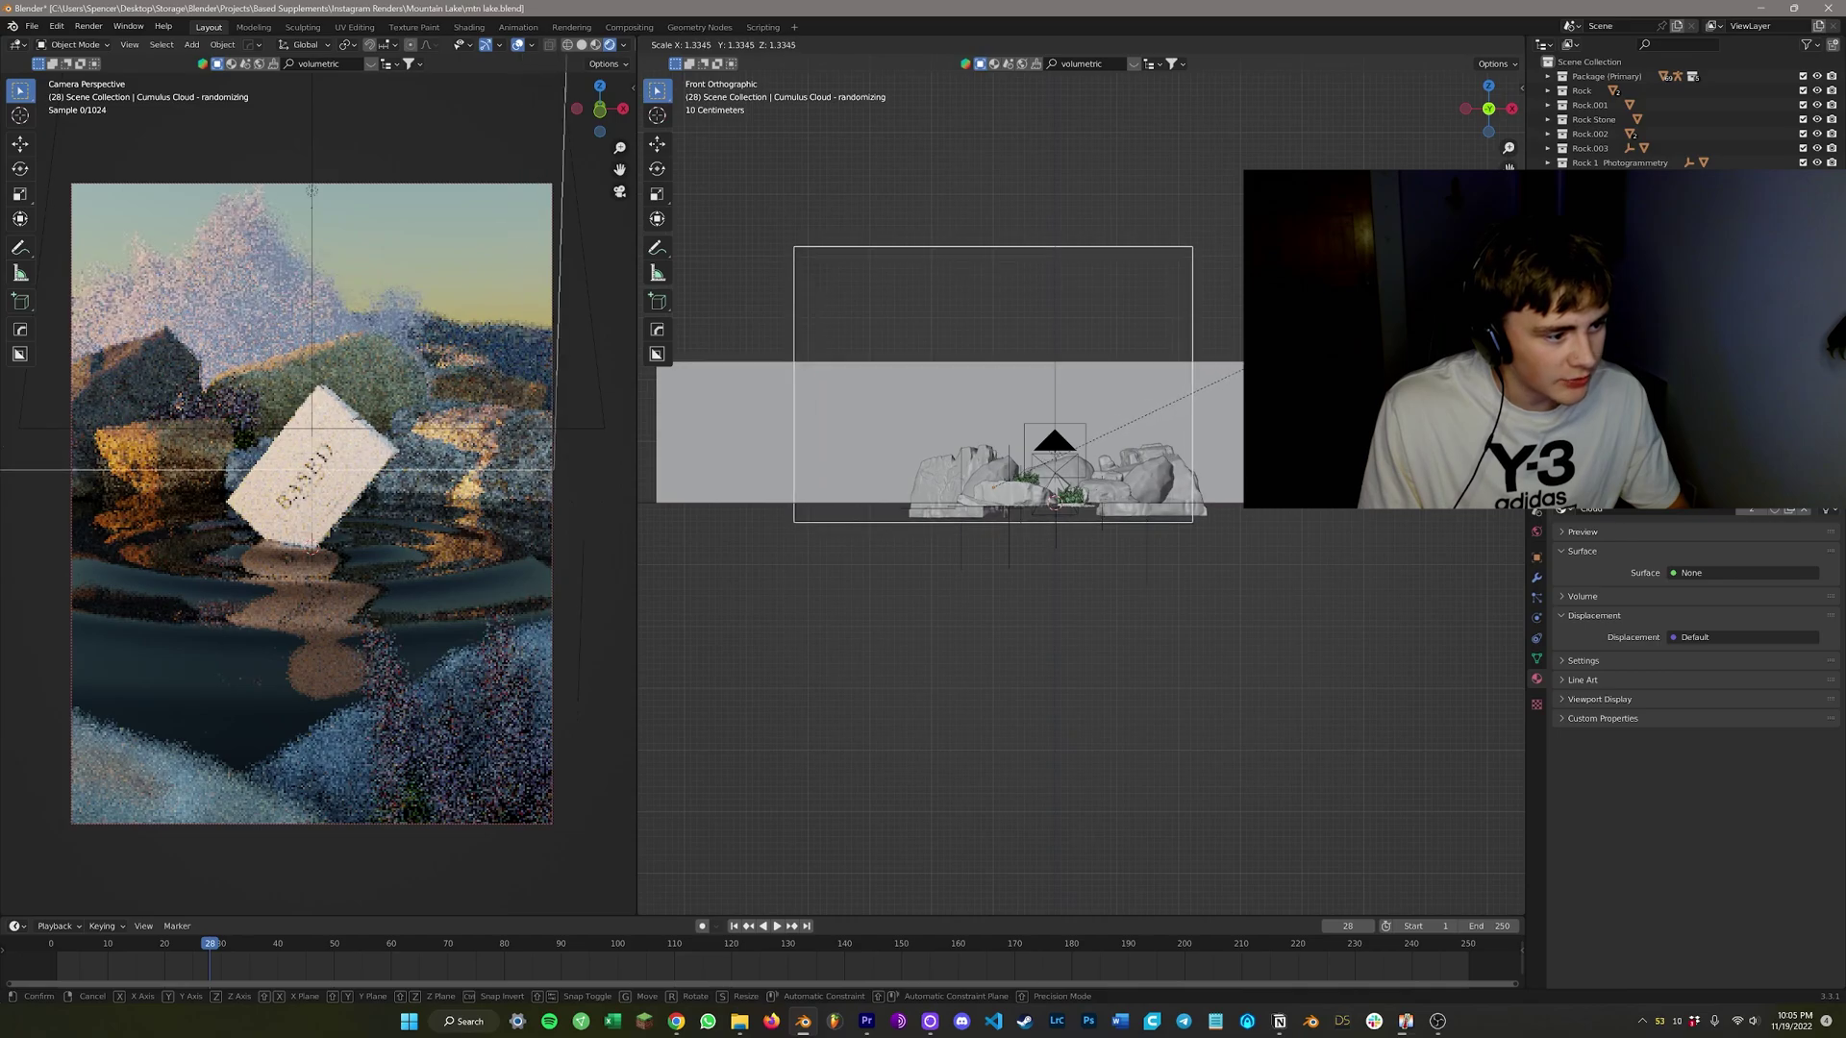
key(Return)
key(s)
key(x)
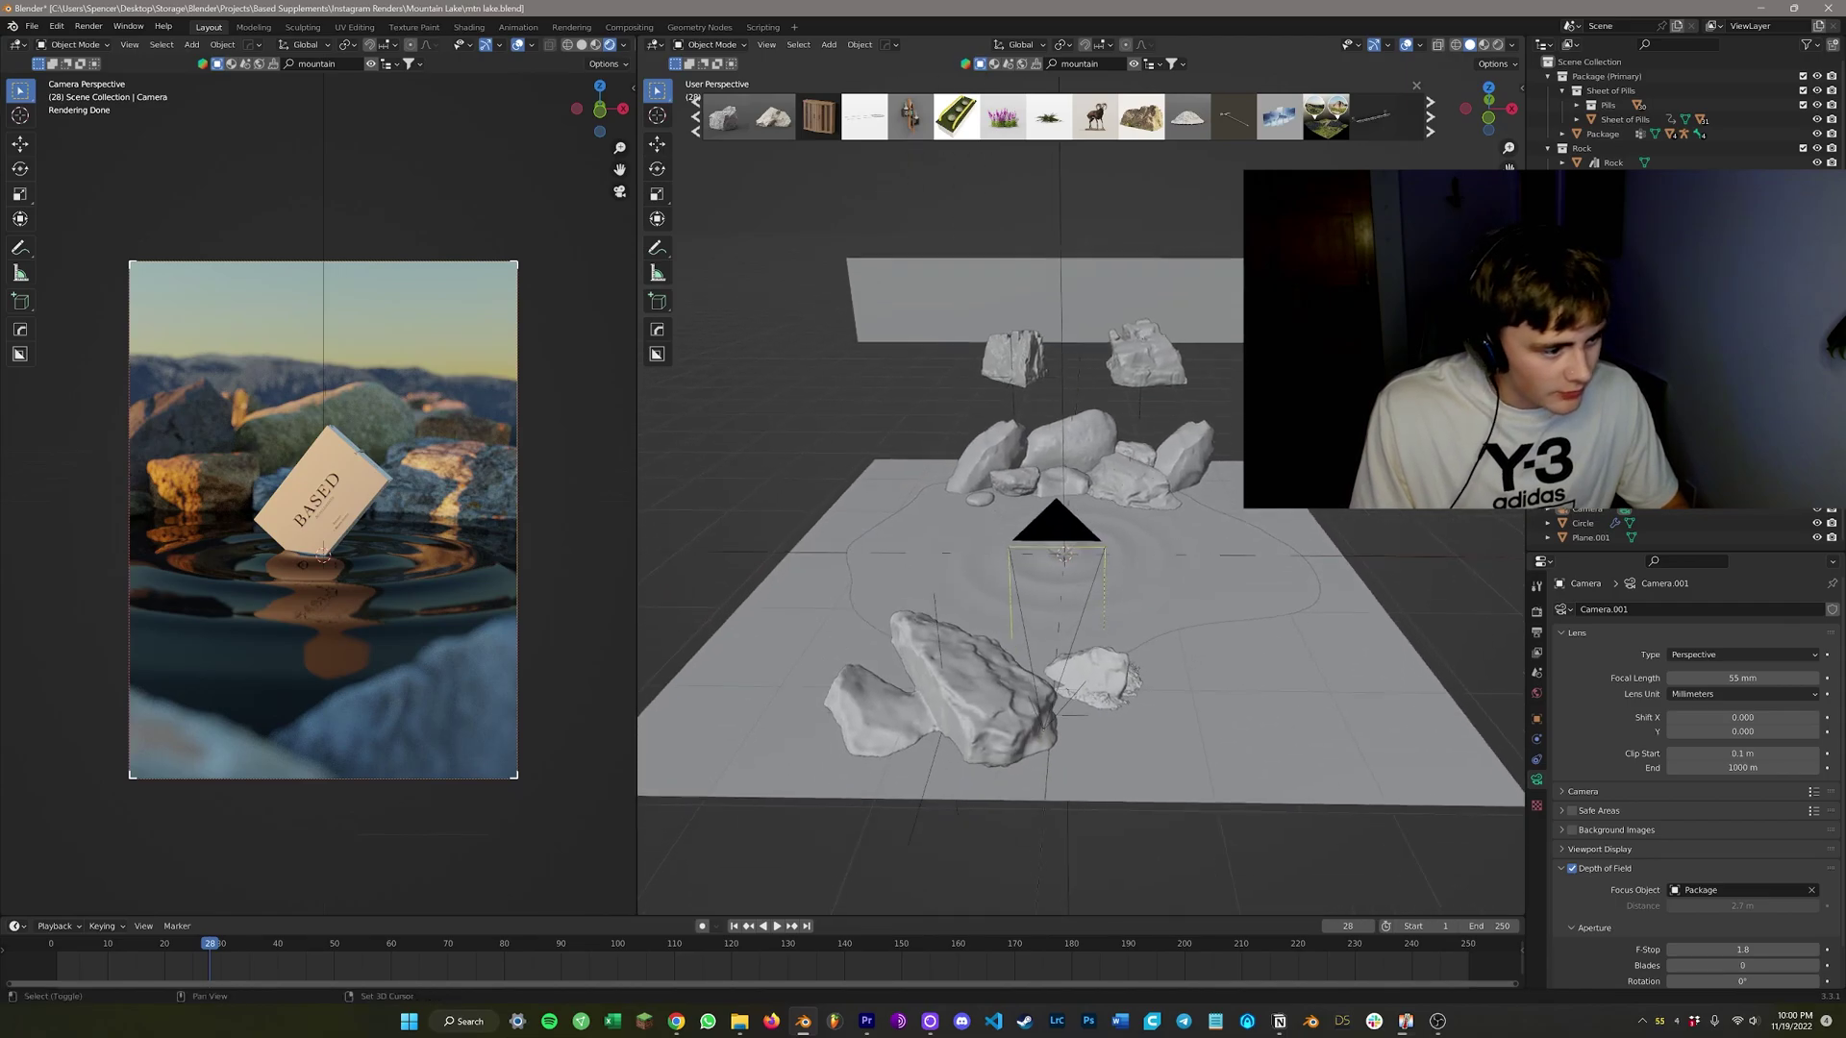
Add an area light to the lake scene and move it along the Z axis.
middle_drag(1058, 577, 865, 558)
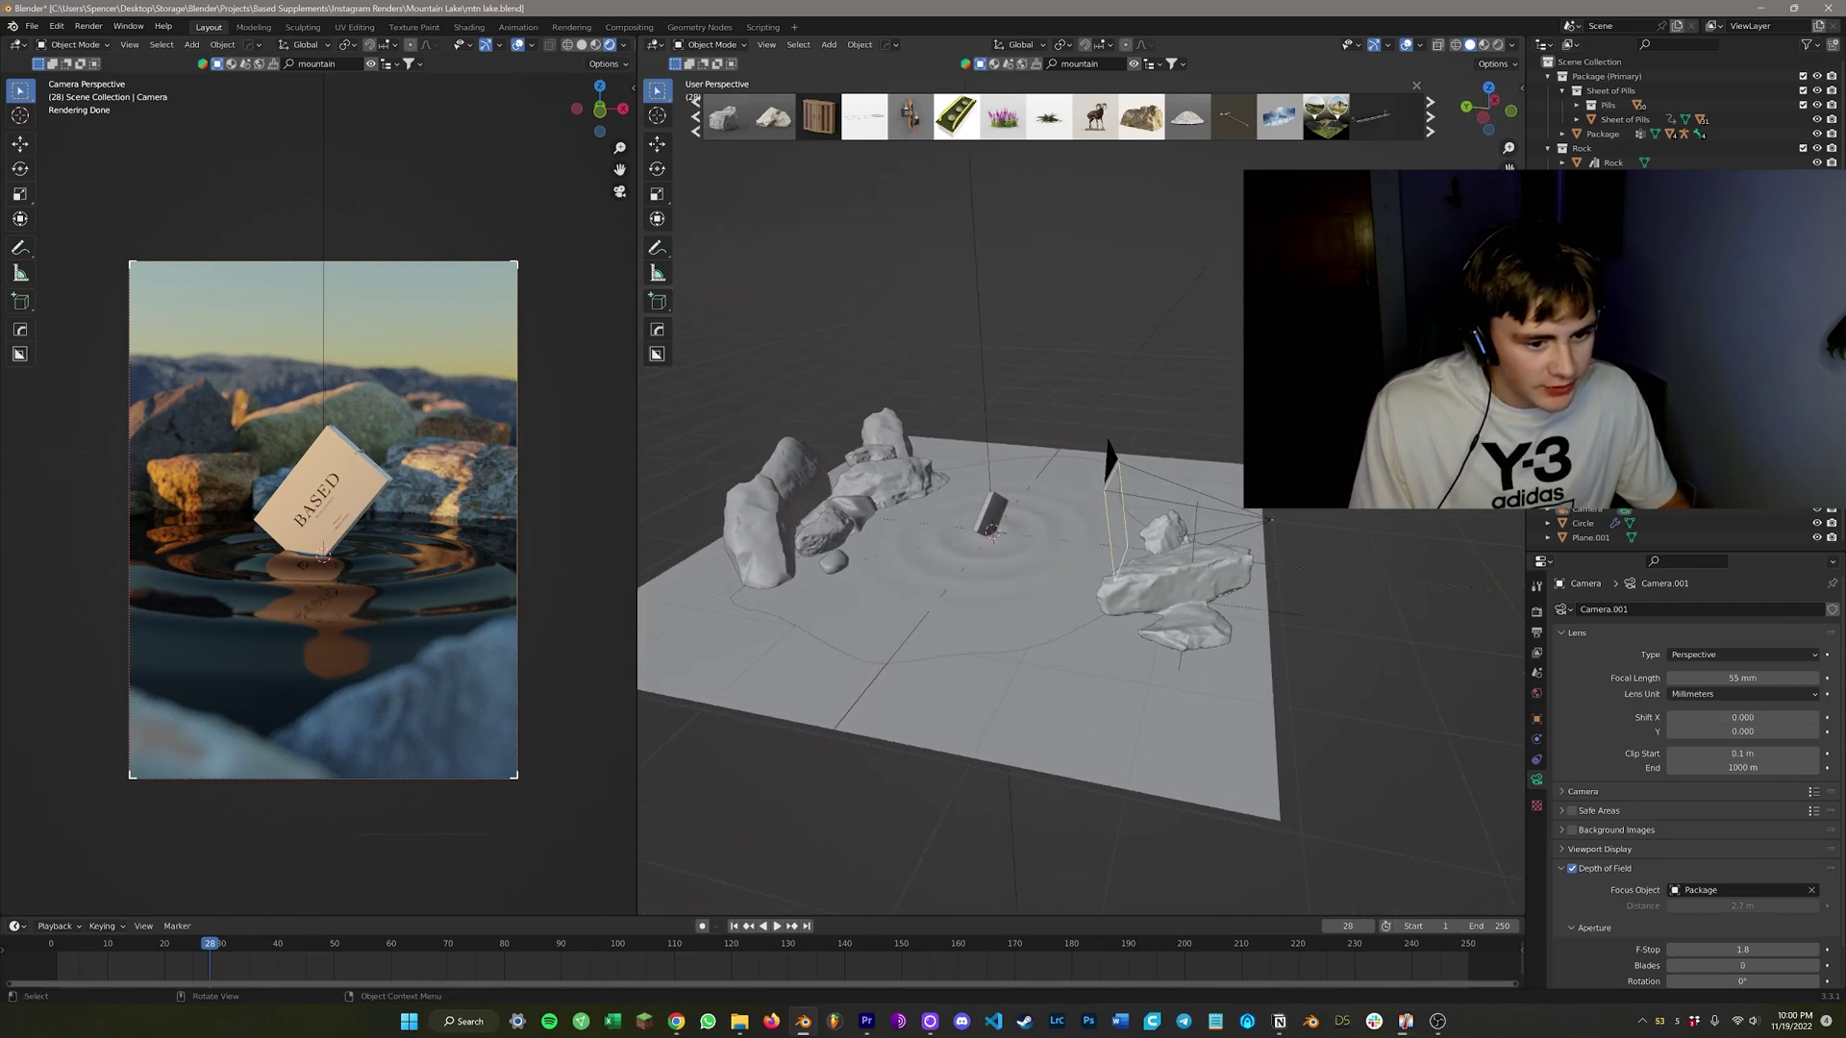
scroll(1081, 500, up, 3)
scroll(1081, 500, down, 5)
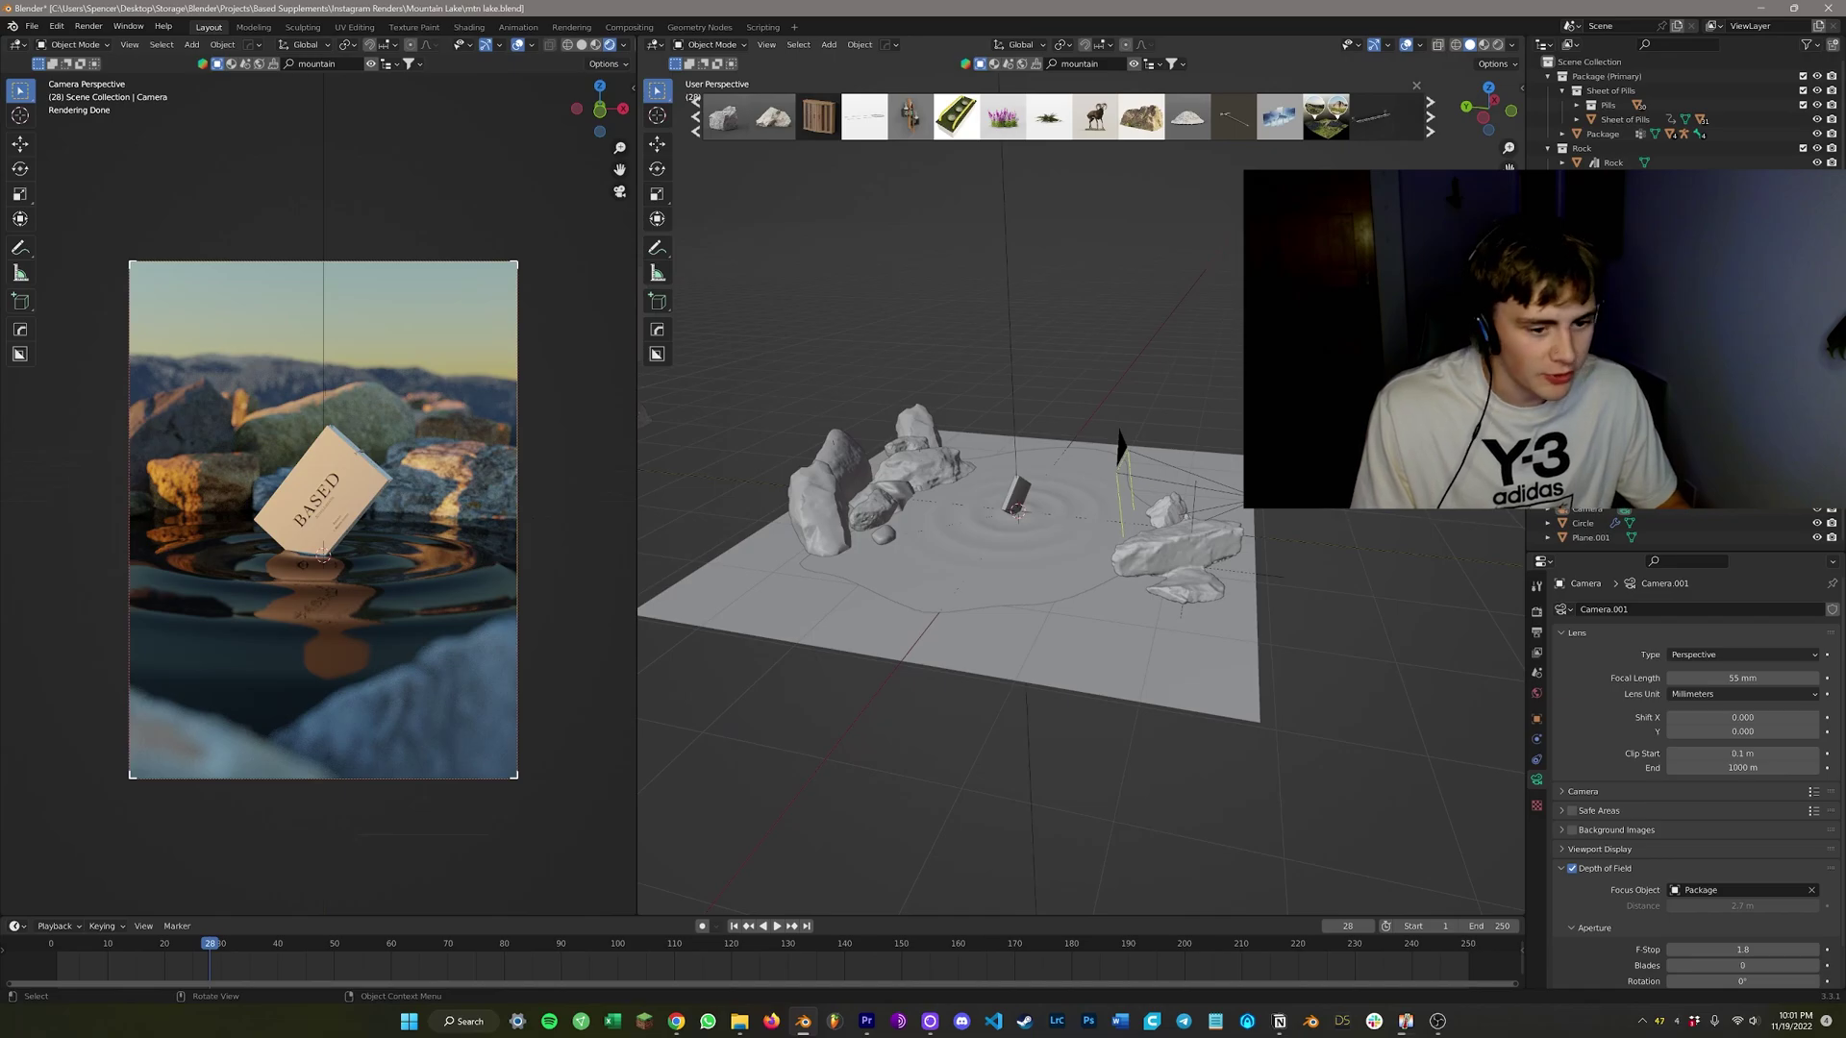
key(shift+a)
mouse_move(1009, 678)
click(1134, 727)
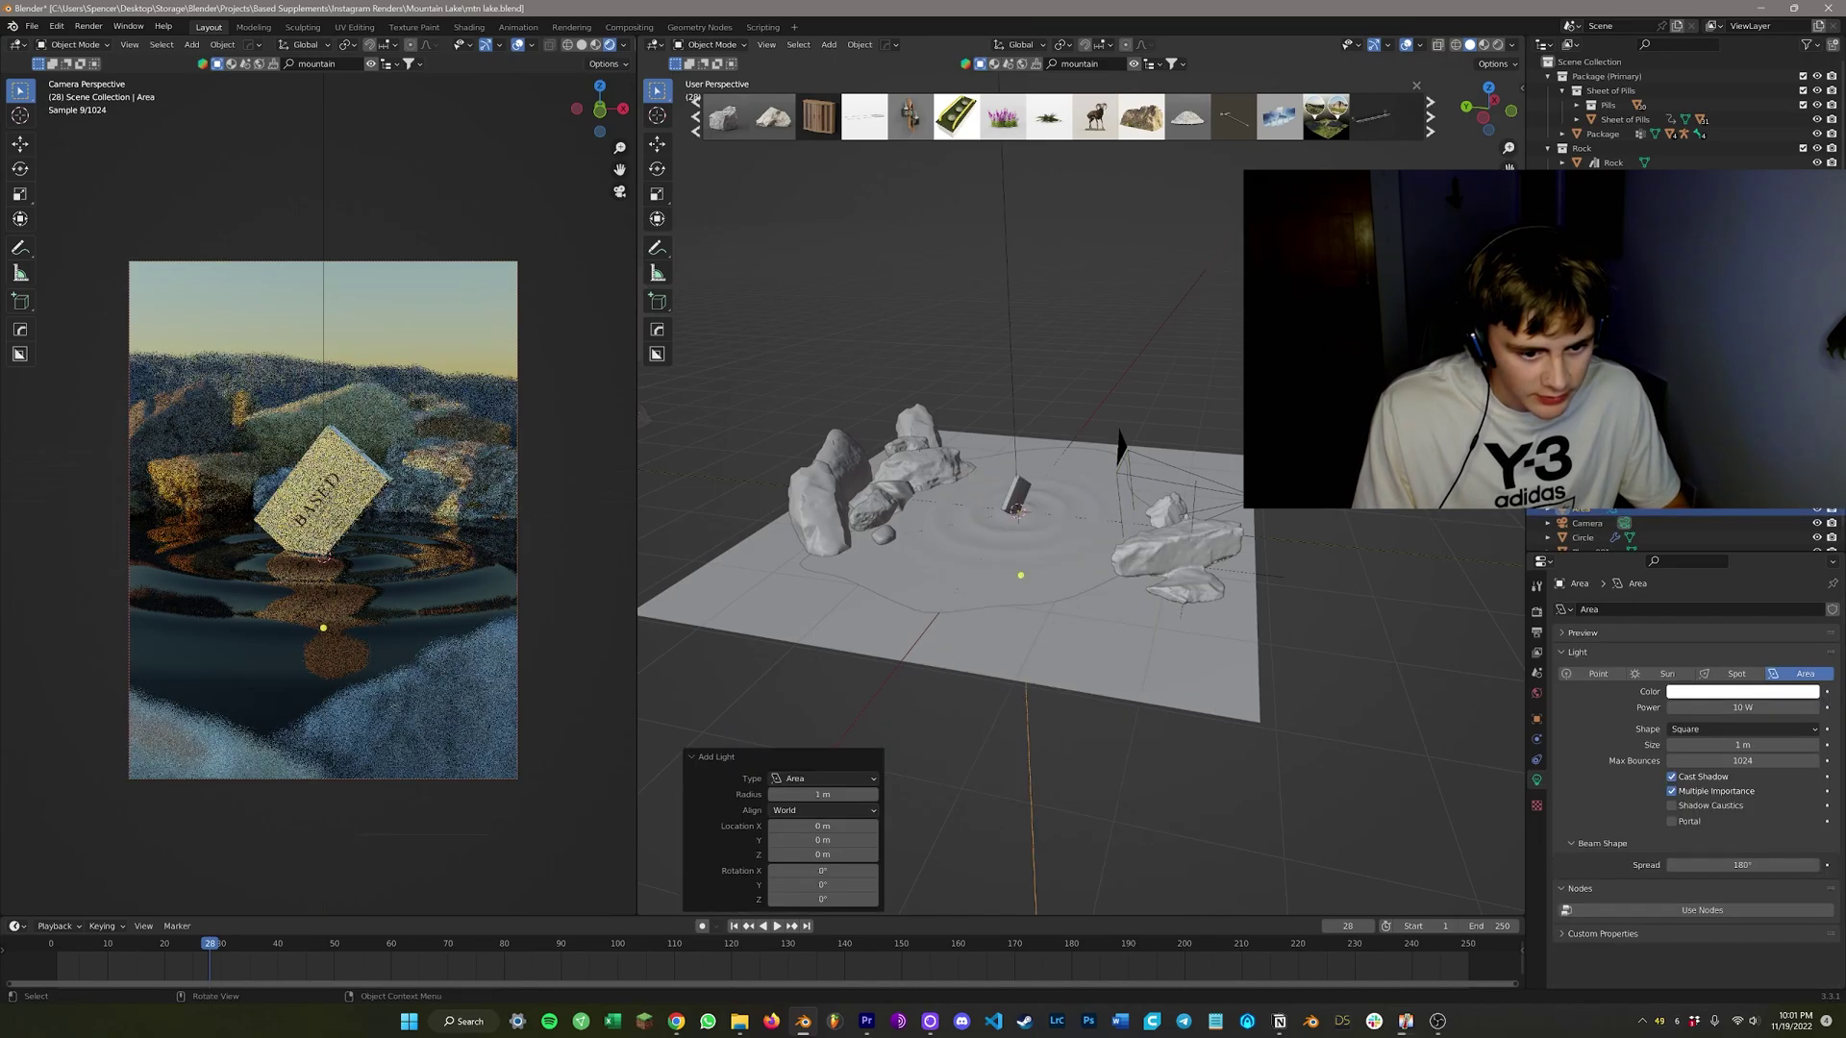
key(g)
key(z)
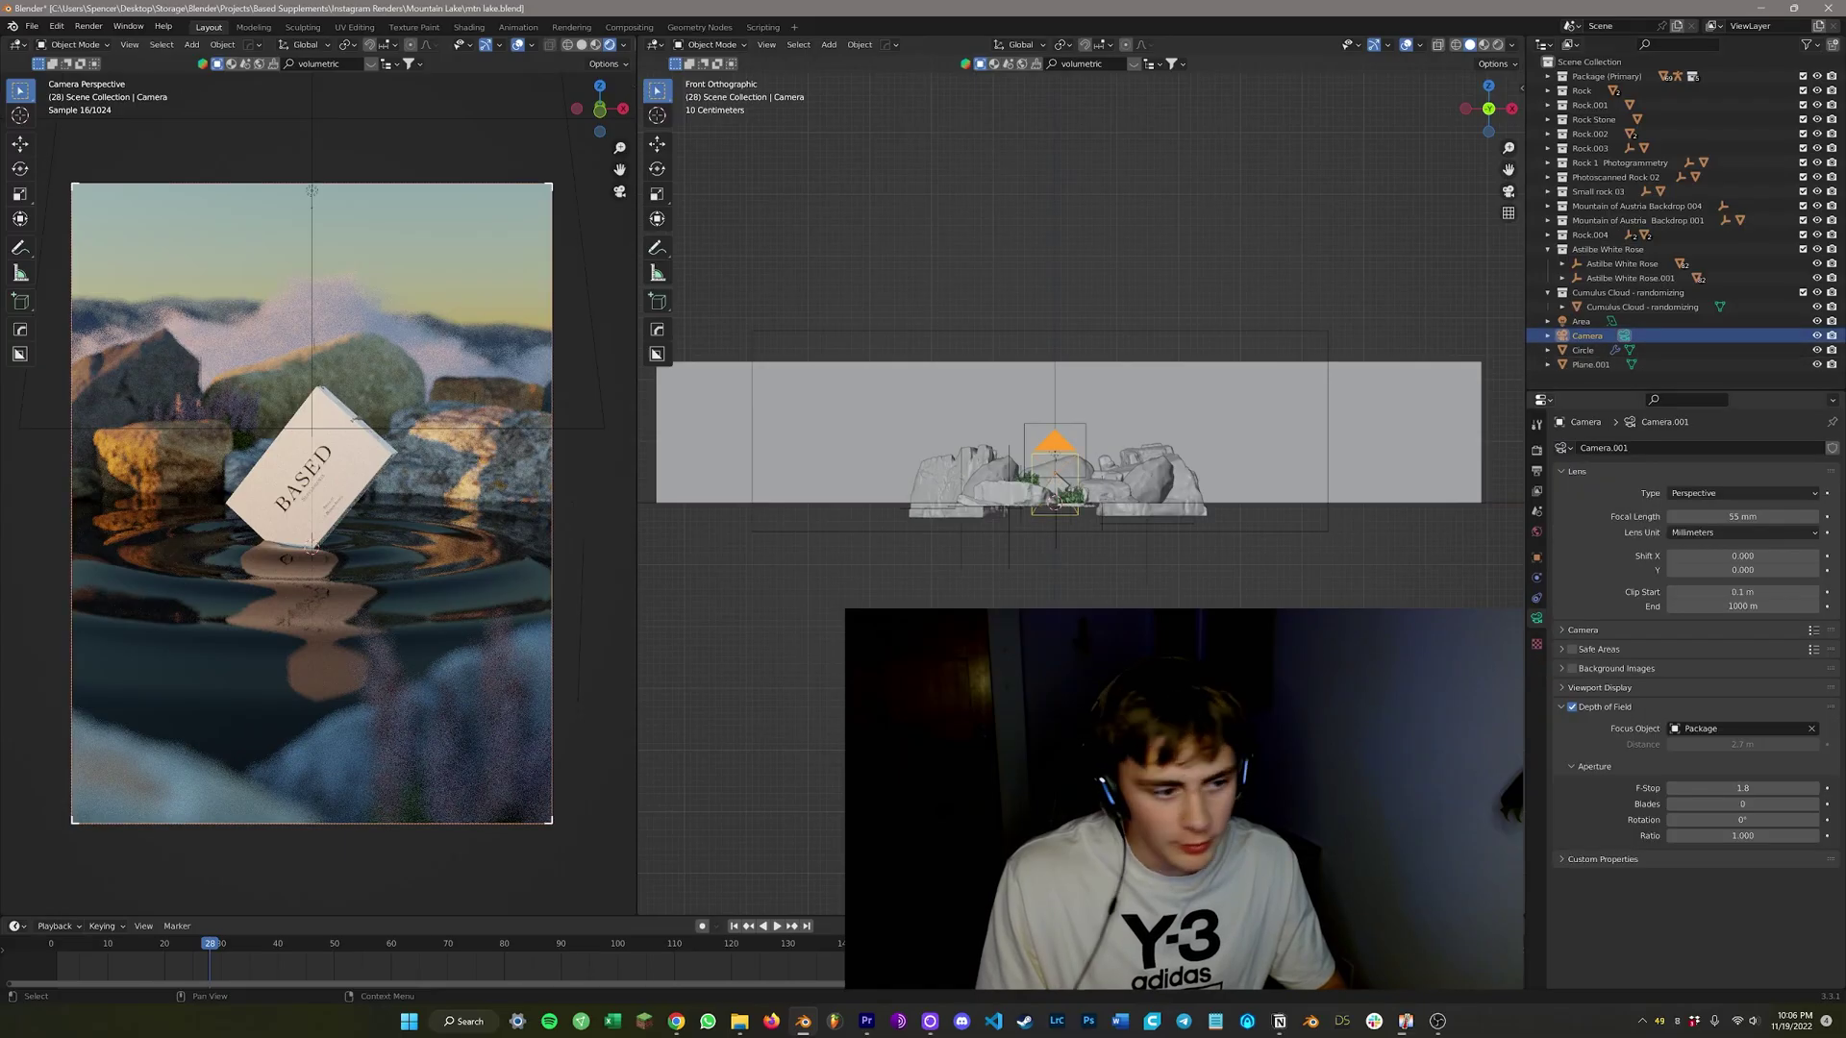
Examine the package up close in the rendered view, along with the area light aimed at it and the world's sky texture settings.
scroll(311, 480, up, 5)
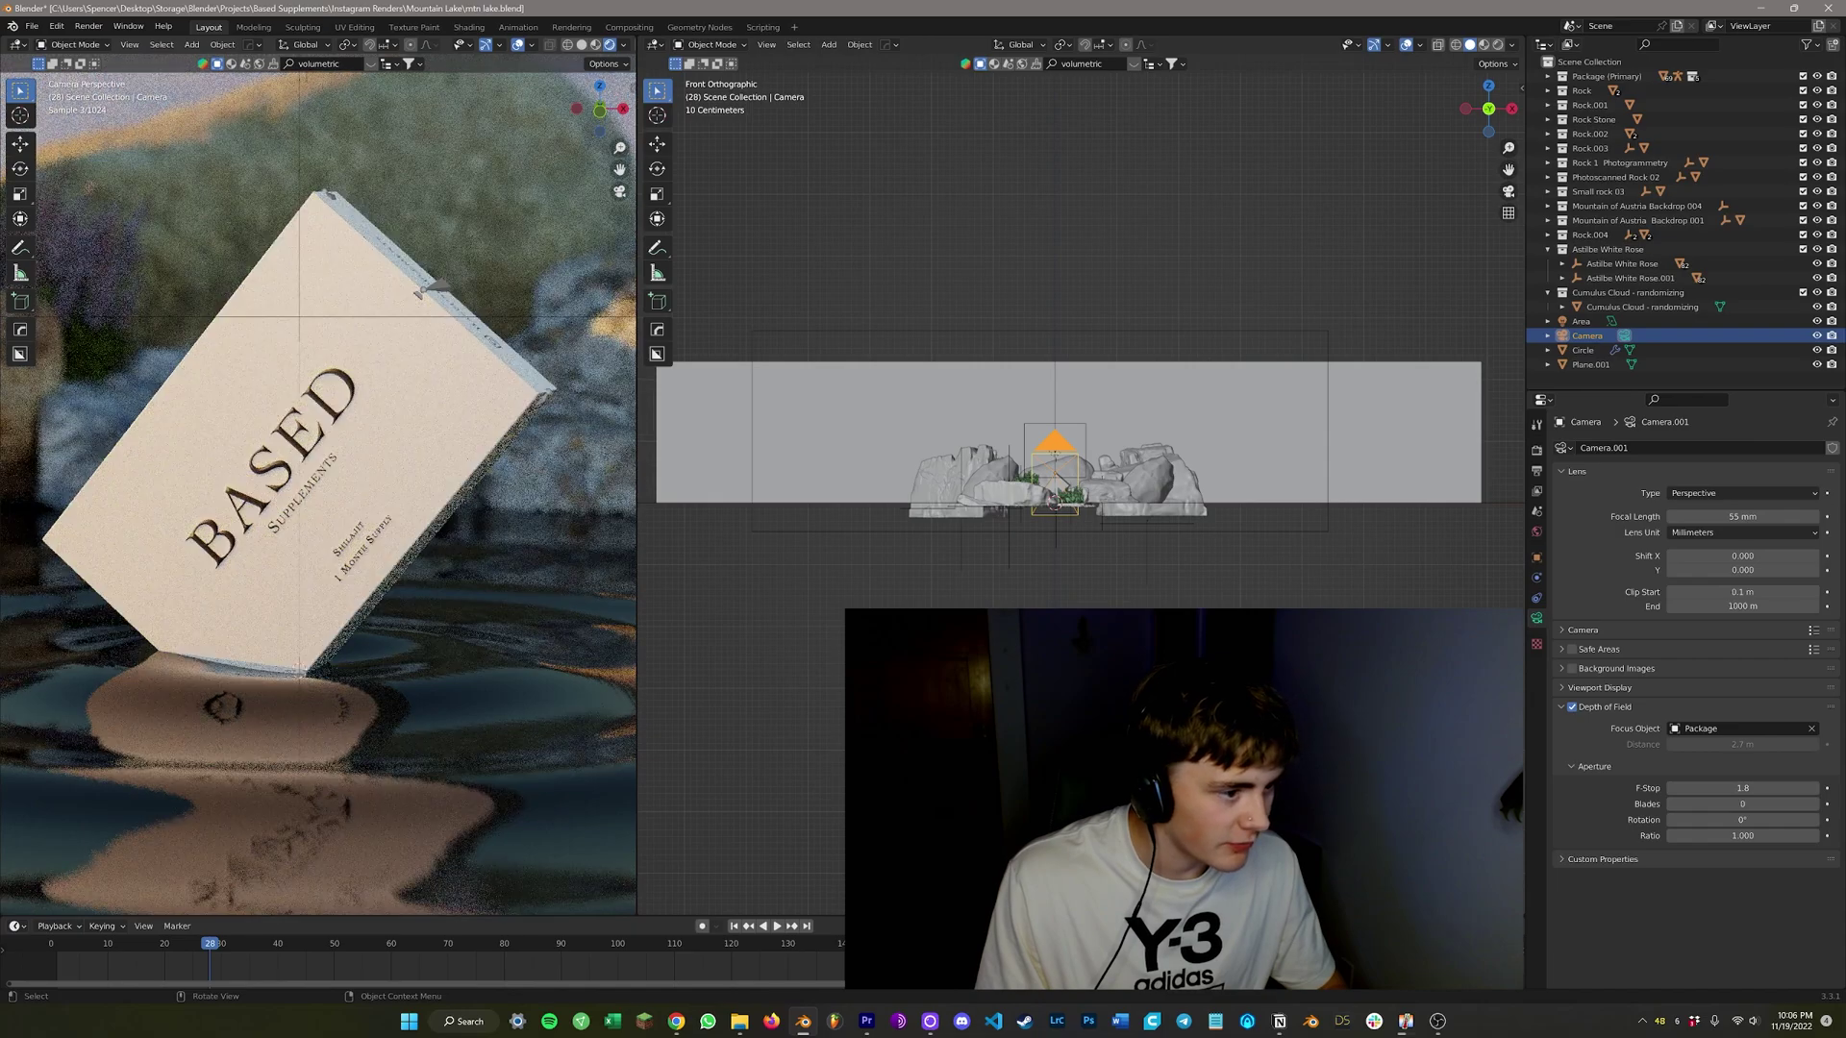
scroll(318, 493, down, 1)
scroll(1082, 432, up, 2)
middle_drag(1082, 413, 1070, 461)
scroll(1043, 447, down, 2)
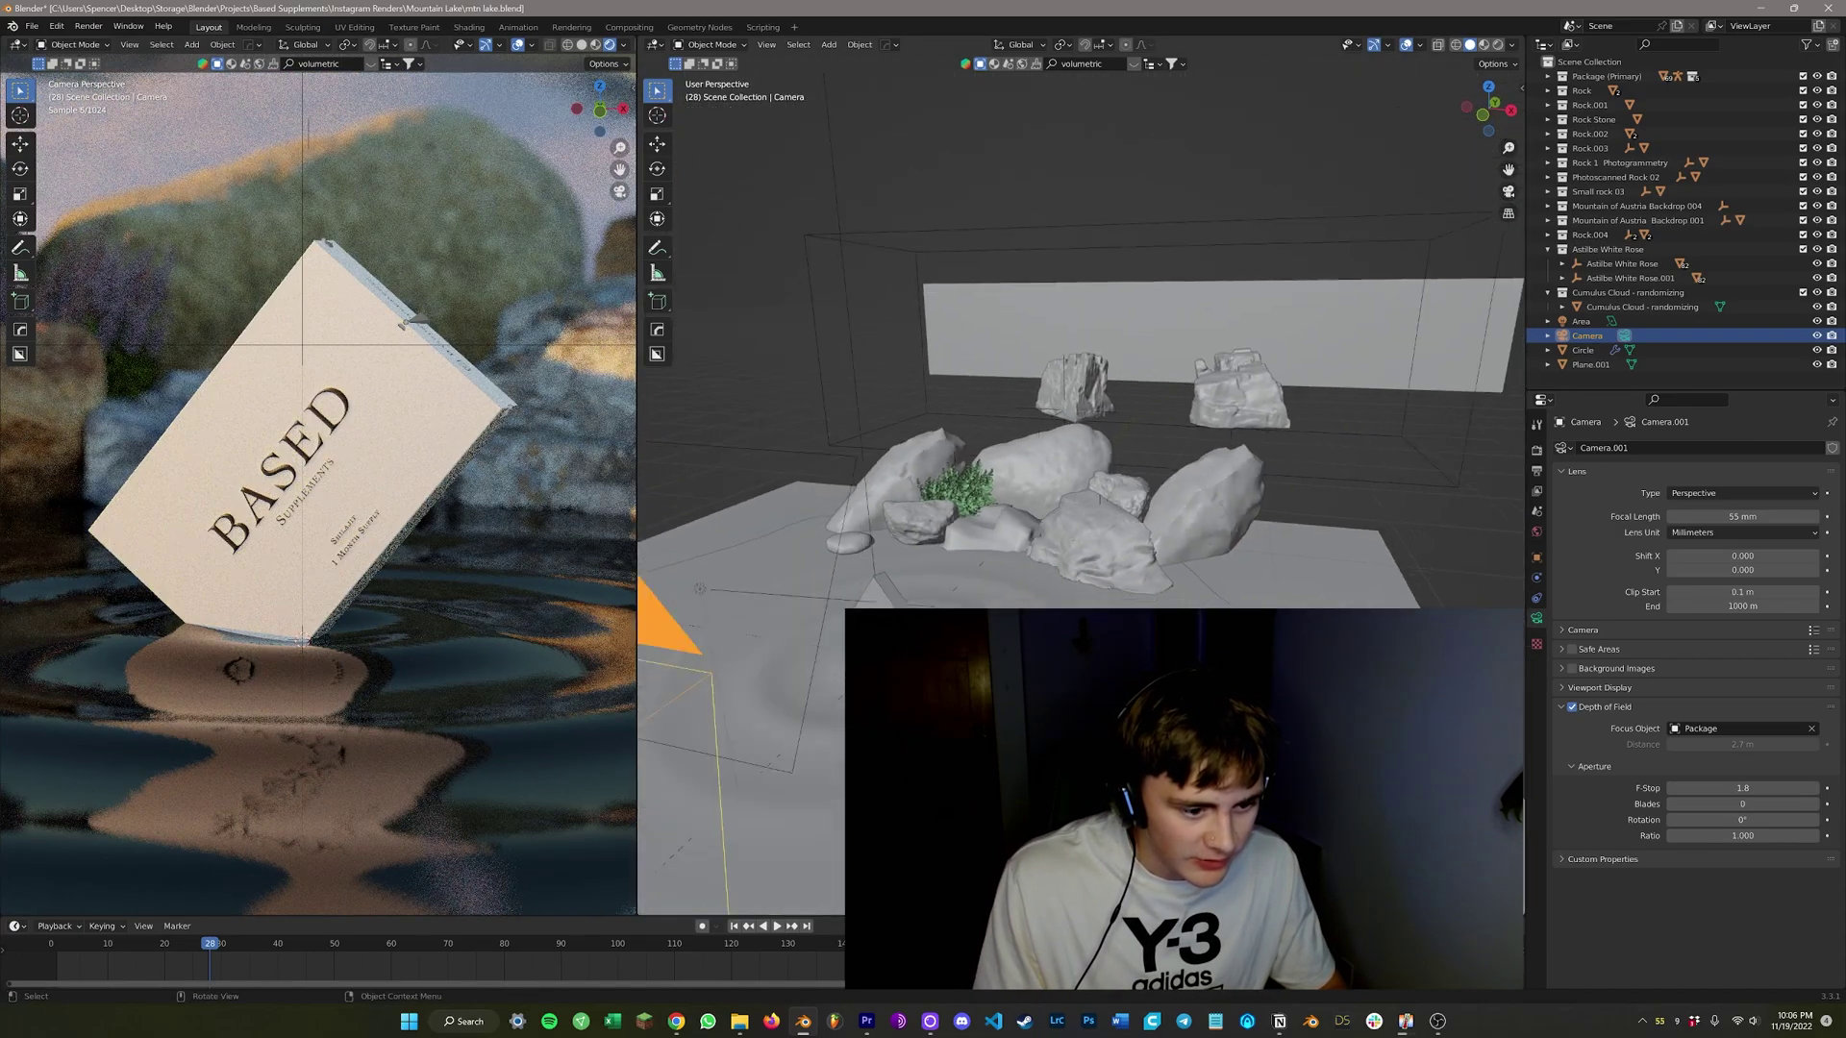
click(814, 569)
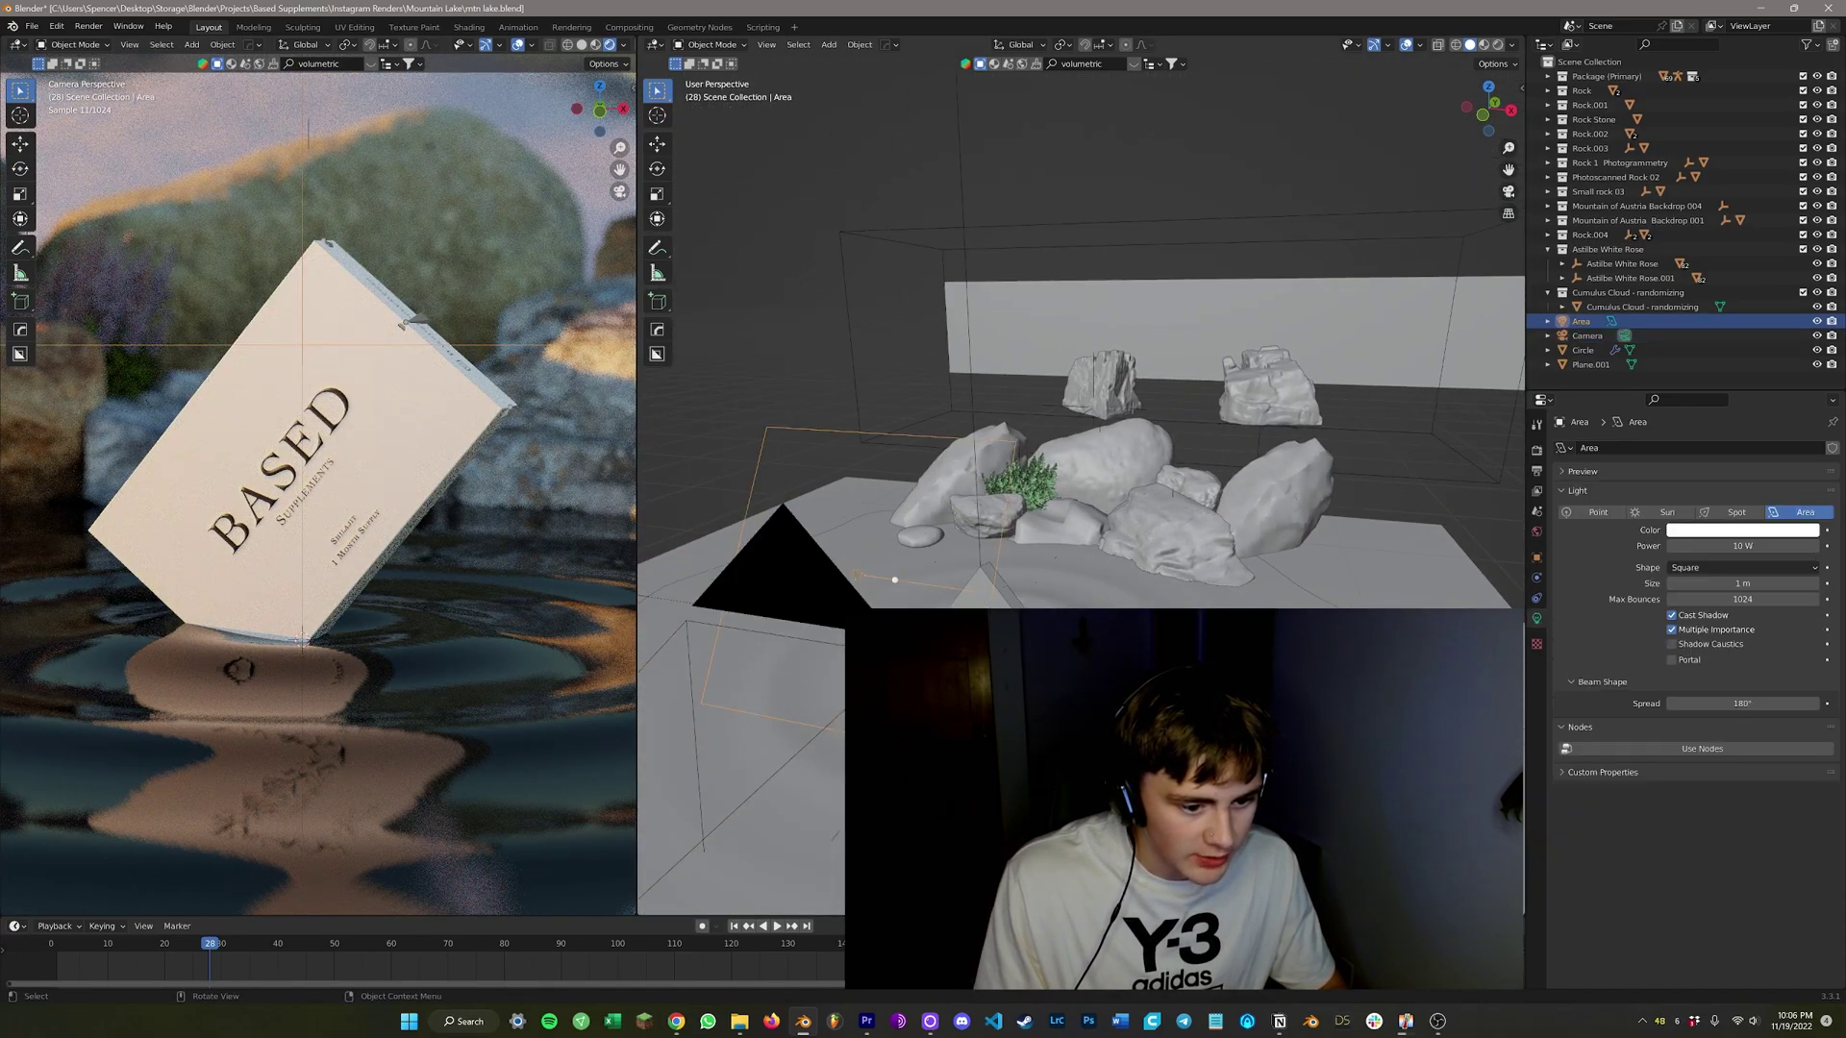
middle_drag(817, 567, 735, 578)
middle_drag(1106, 731, 1067, 721)
click(1536, 531)
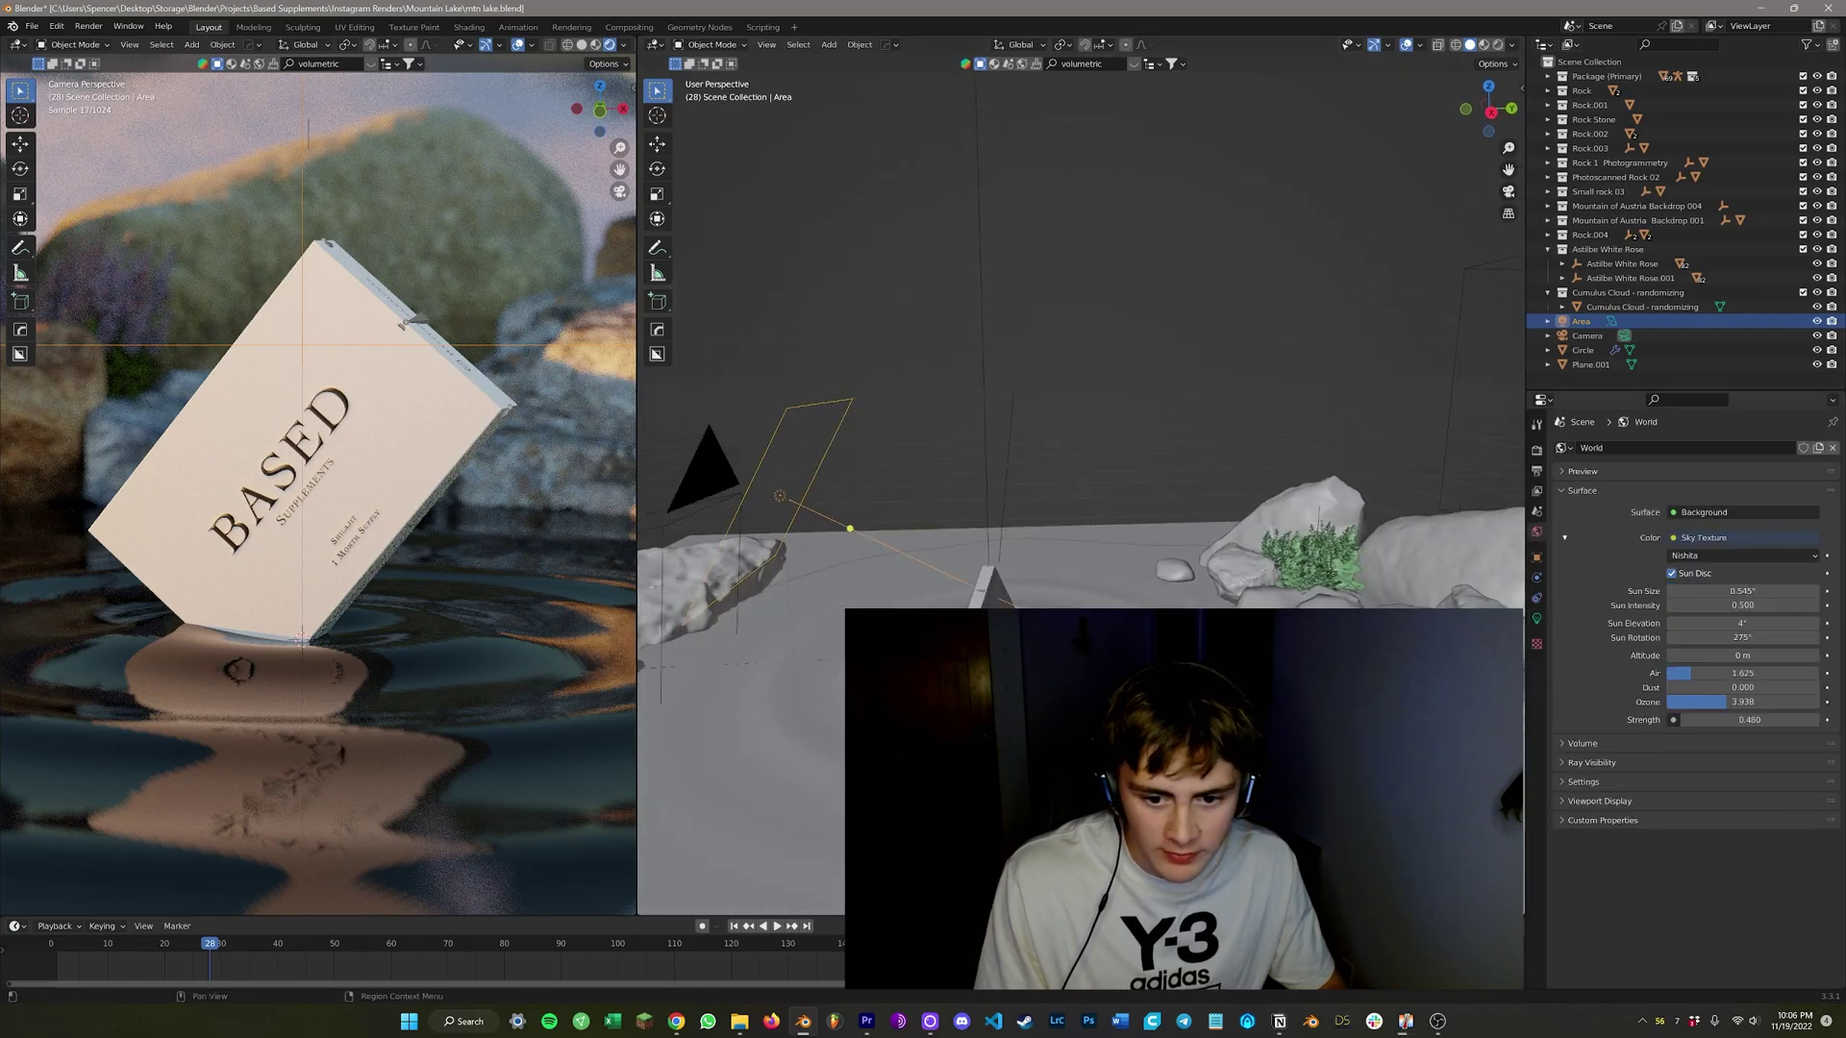
Inspect the rendered scene from several angles, including the water surface and the mountain backdrop, and return to the camera view.
scroll(817, 500, down, 3)
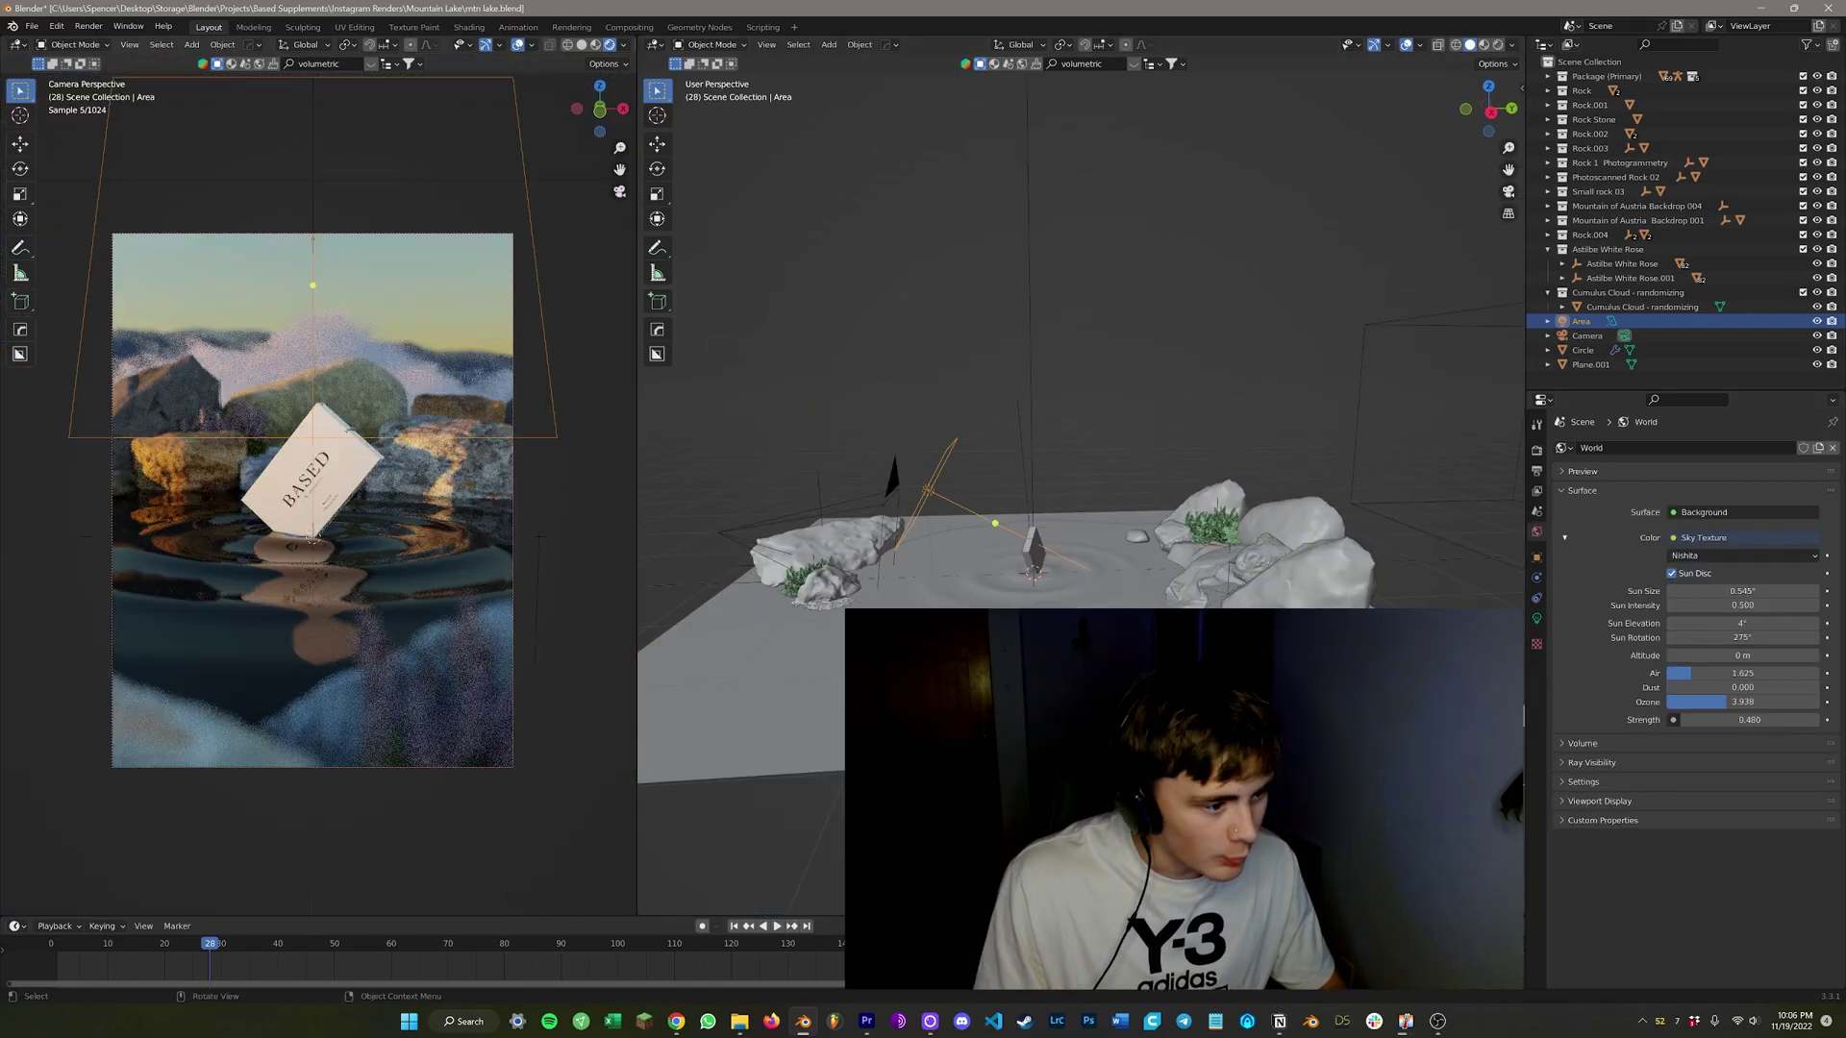
scroll(329, 495, down, 4)
middle_drag(327, 461, 337, 586)
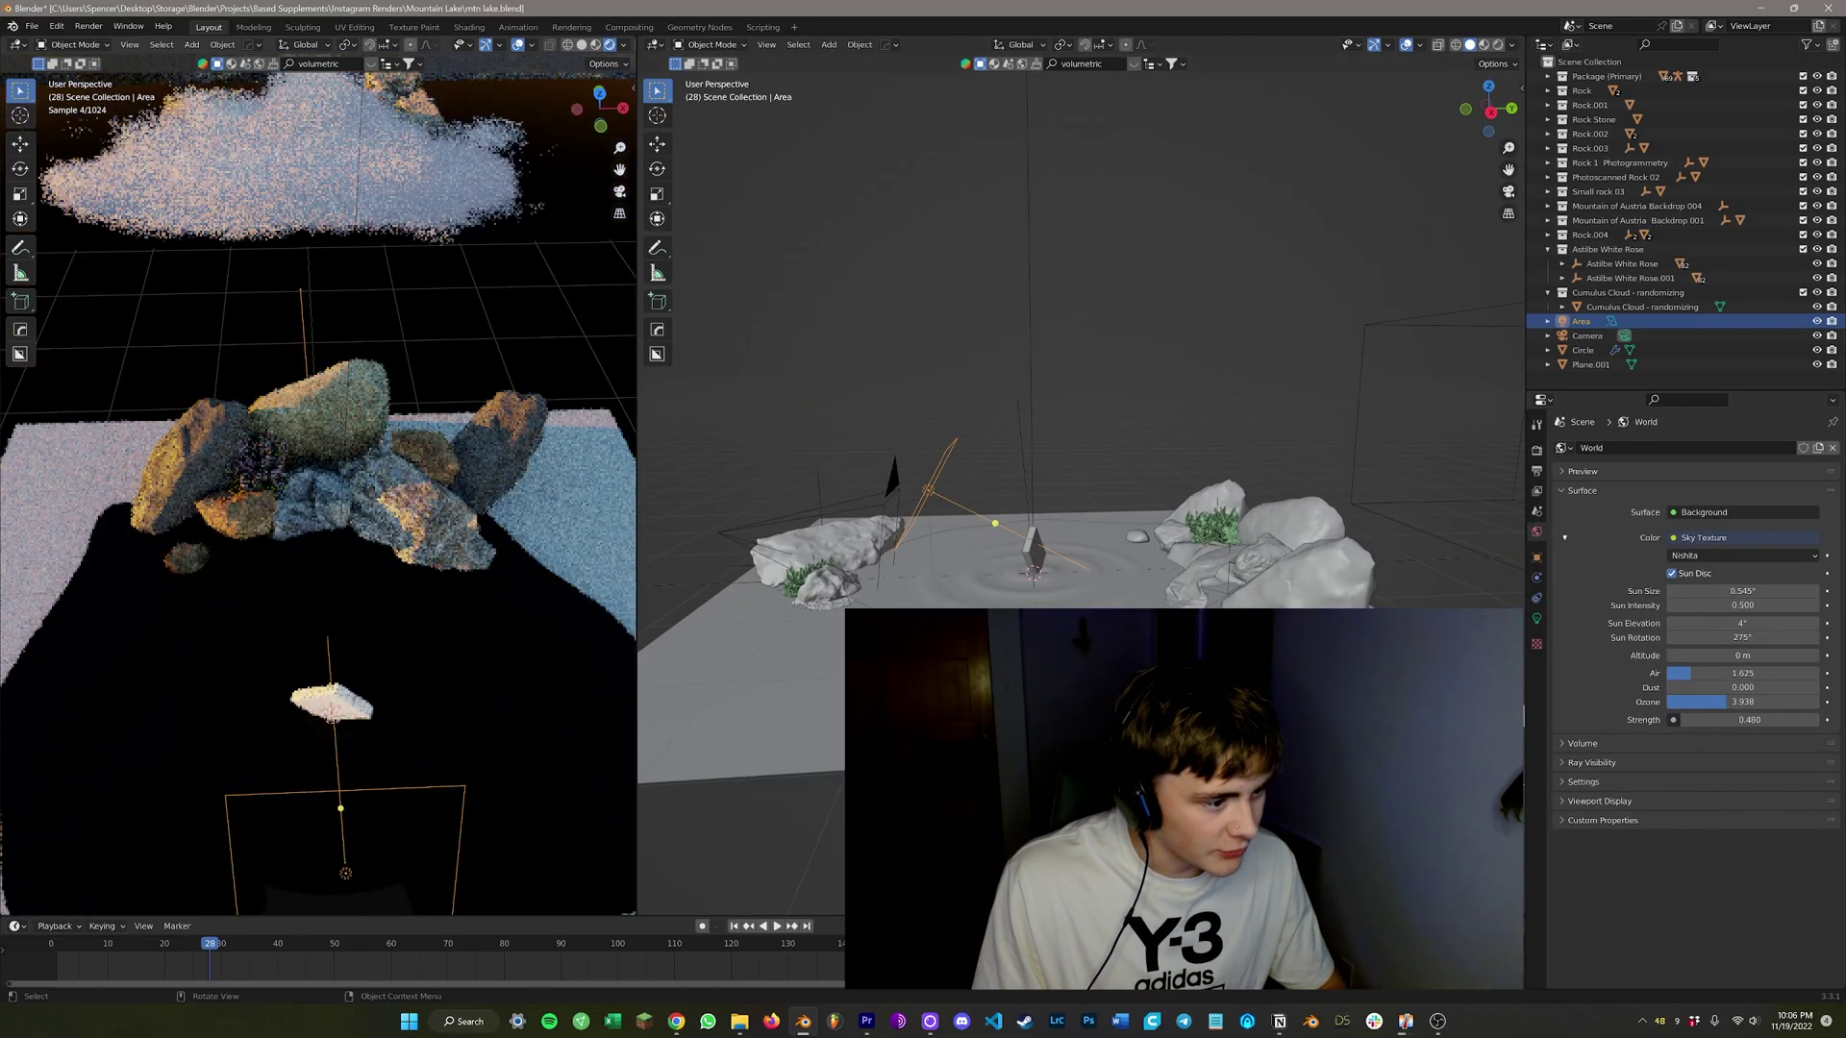
scroll(337, 587, down, 2)
middle_drag(332, 394, 313, 321)
click(394, 500)
middle_drag(394, 500, 345, 493)
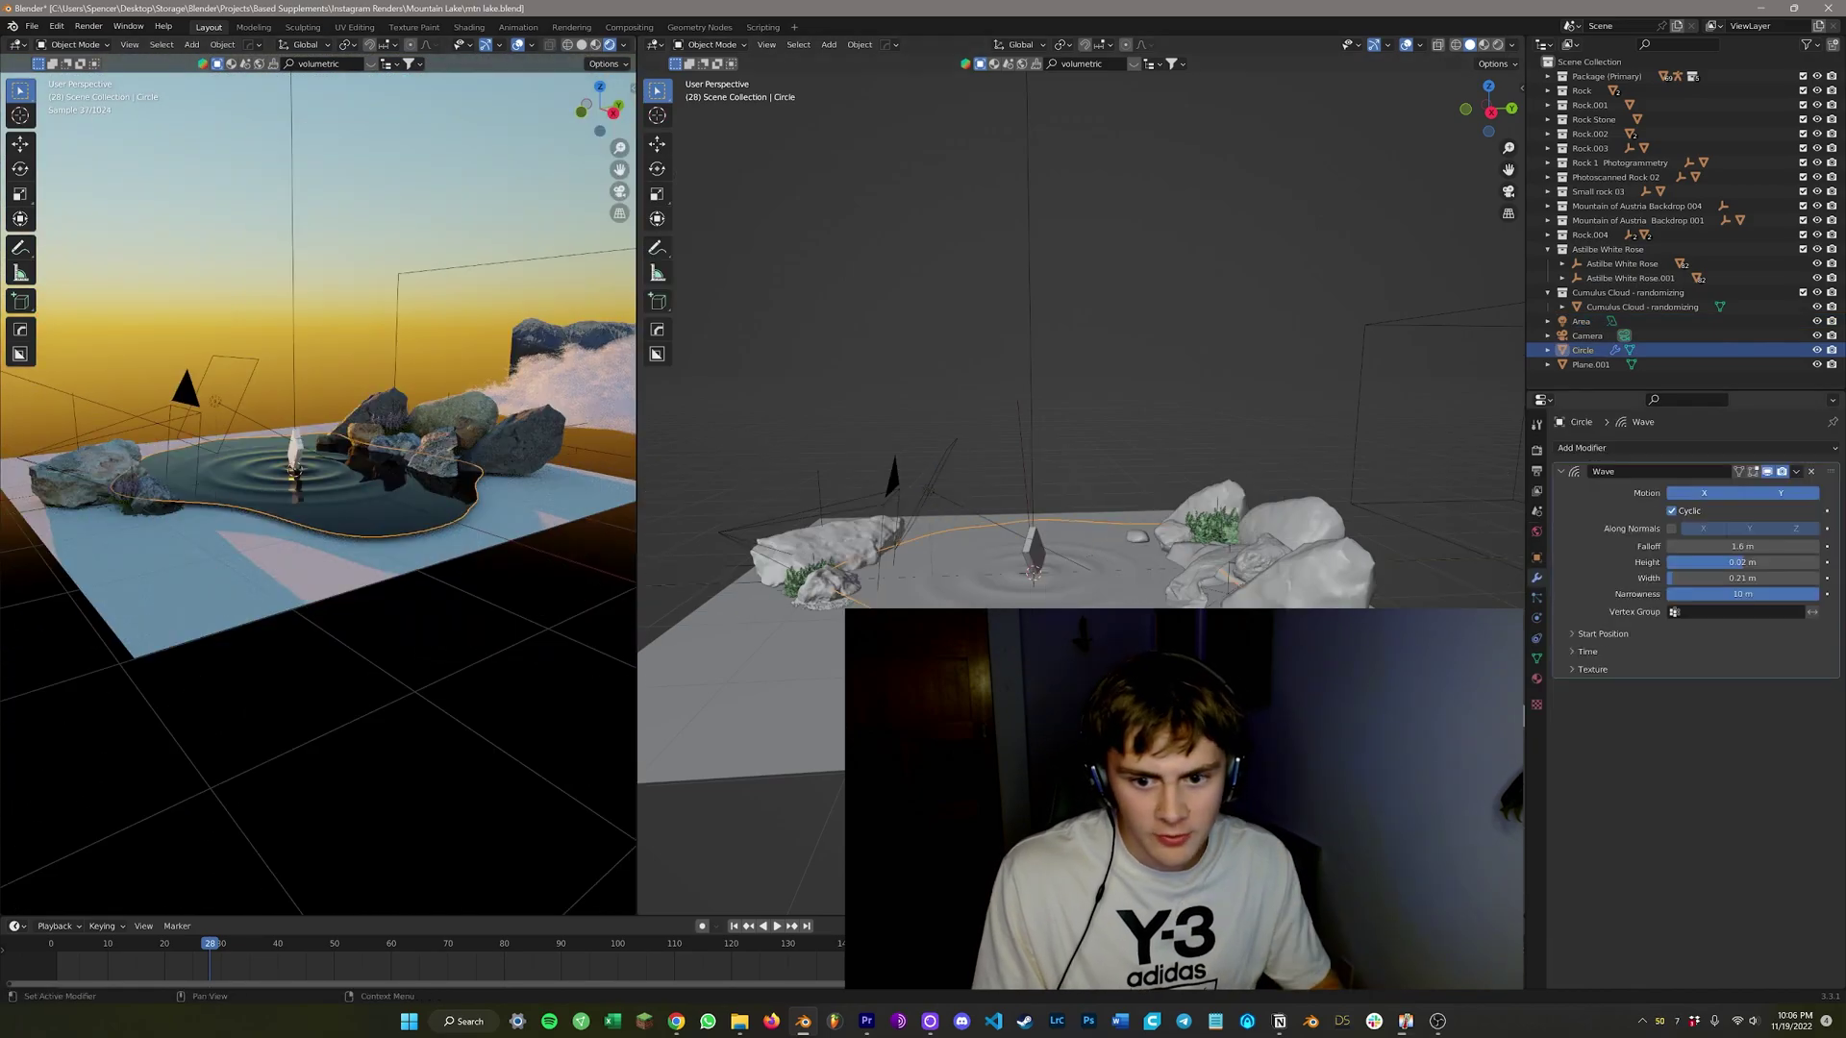
middle_drag(317, 480, 357, 433)
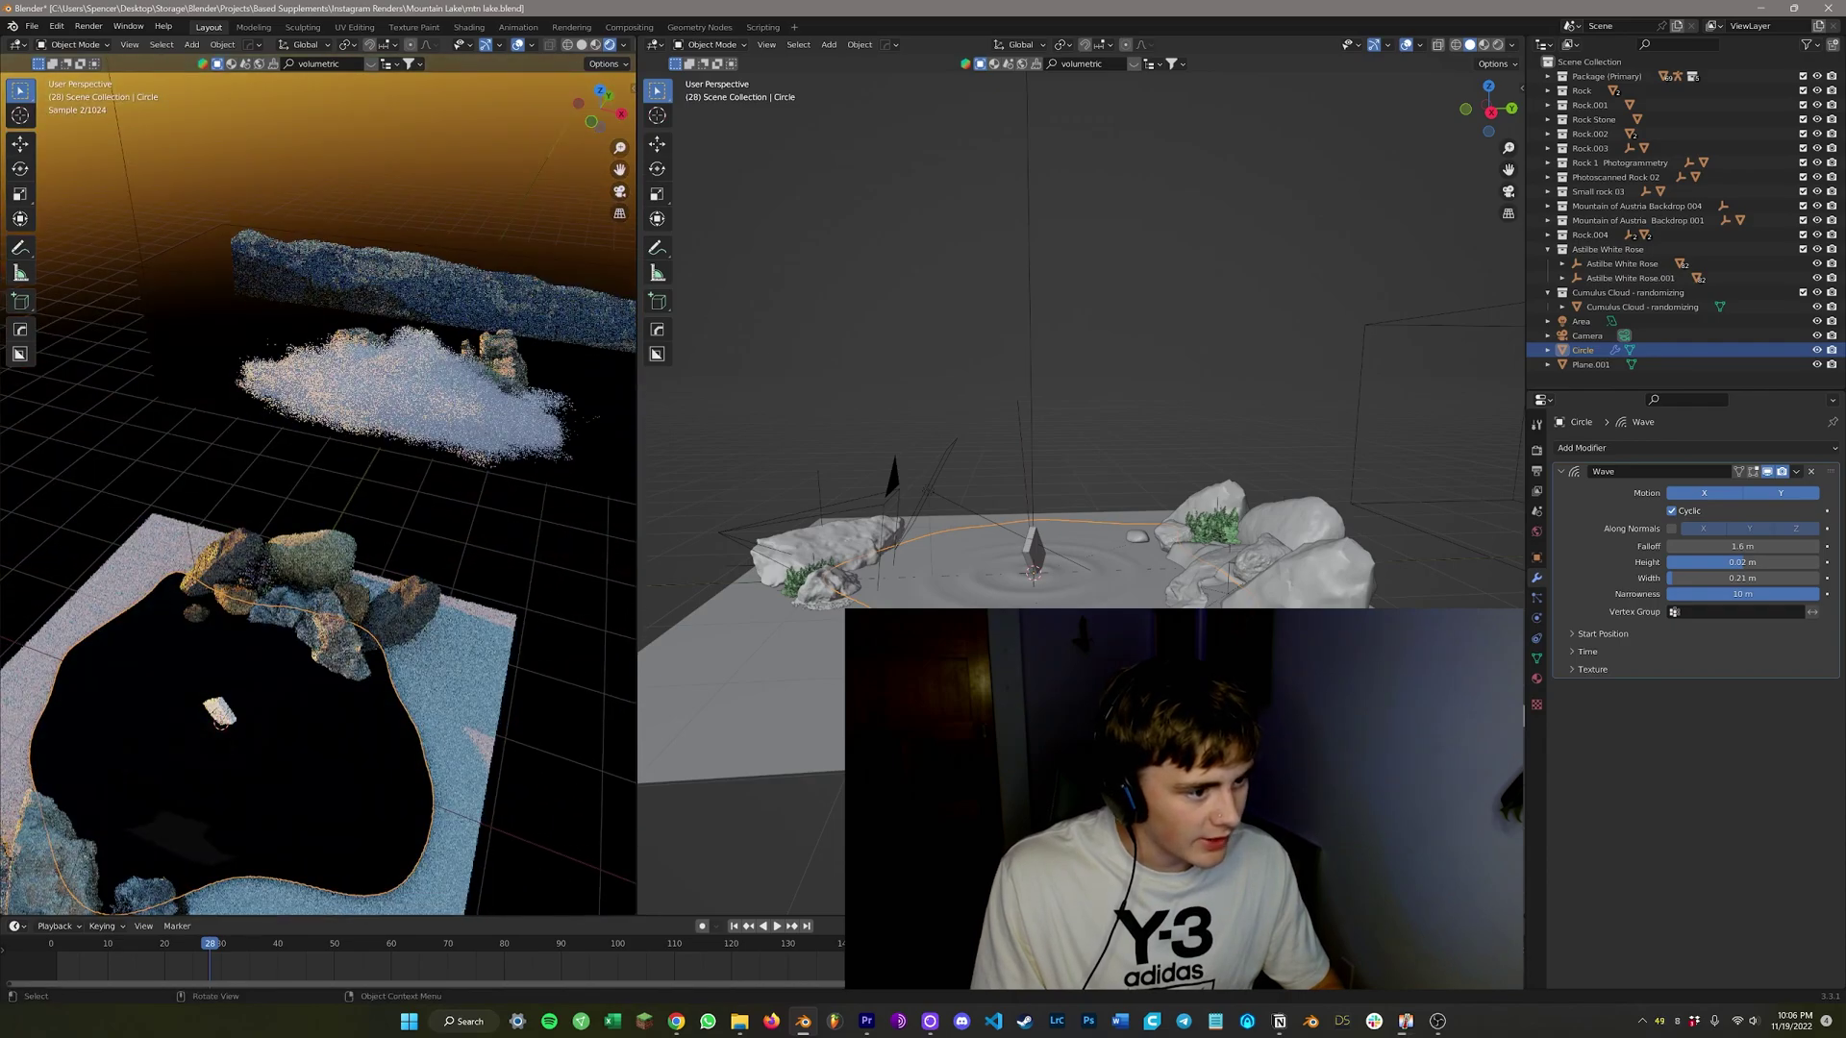
click(404, 284)
key(KP_0)
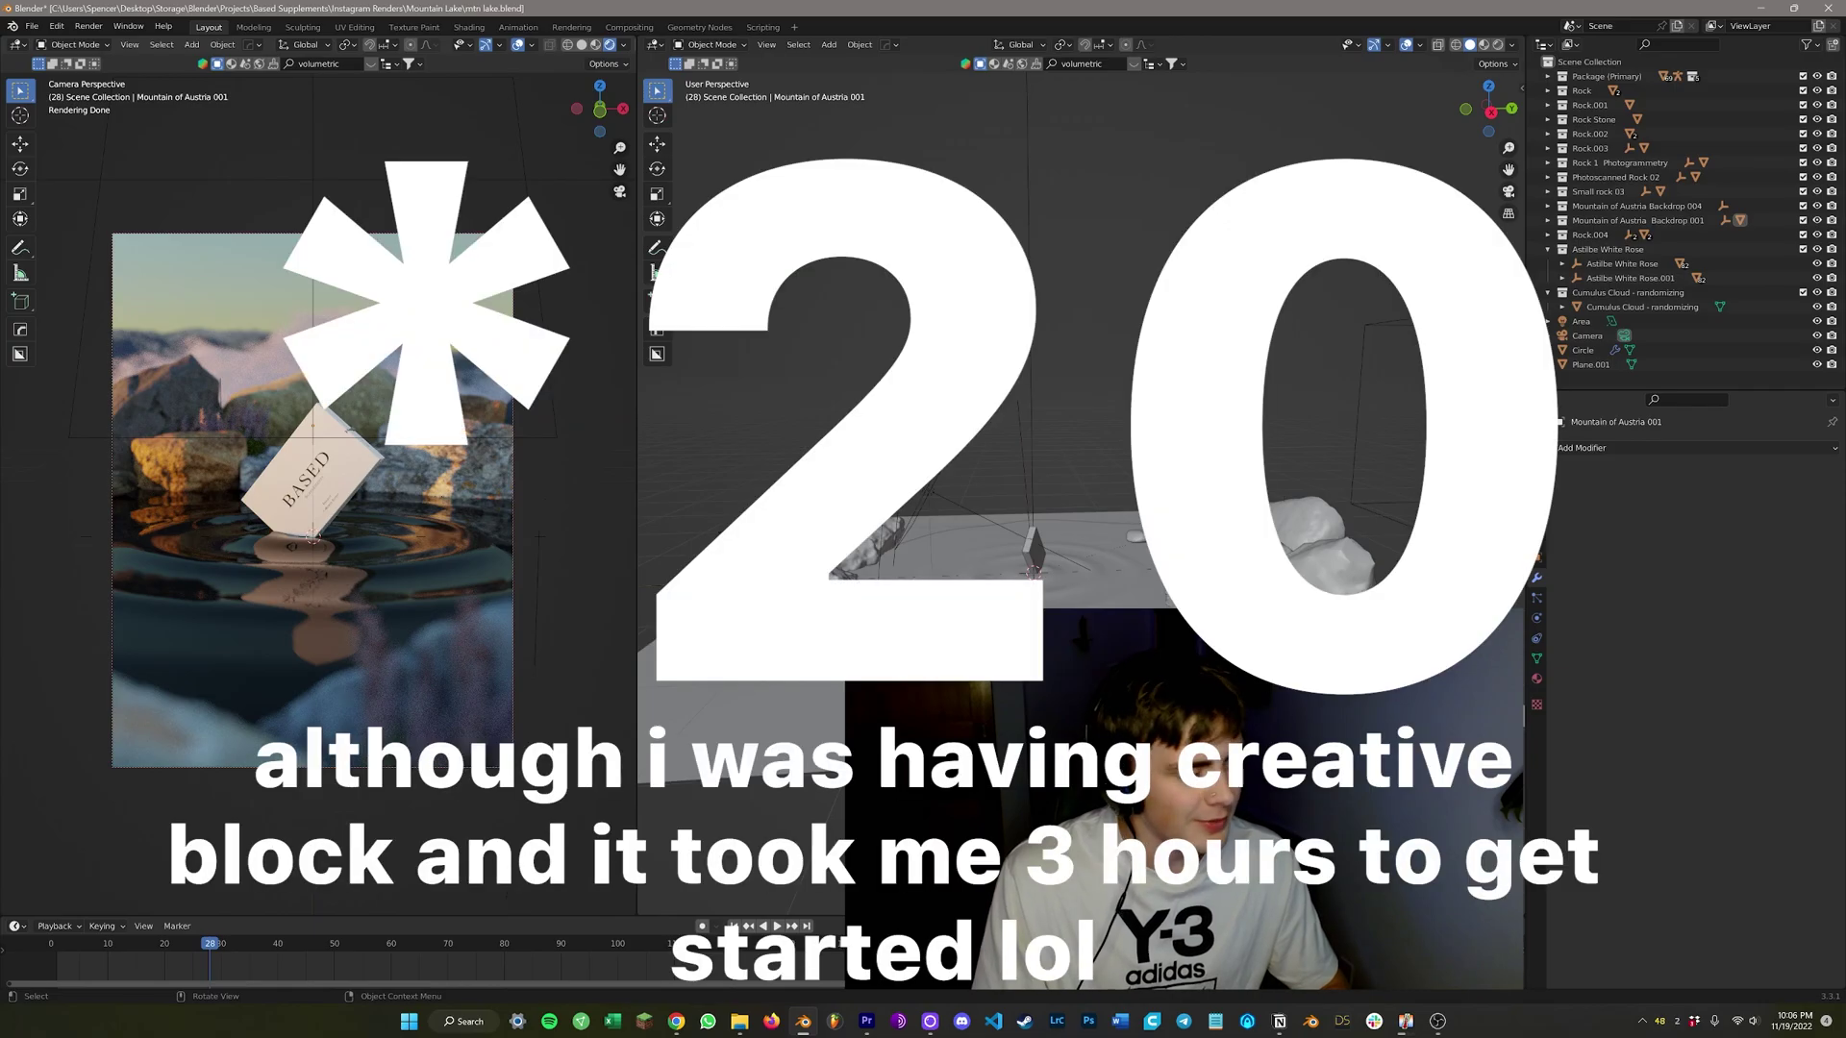
Close the finished render and enable nodes in the compositor.
key(shift+alt+z)
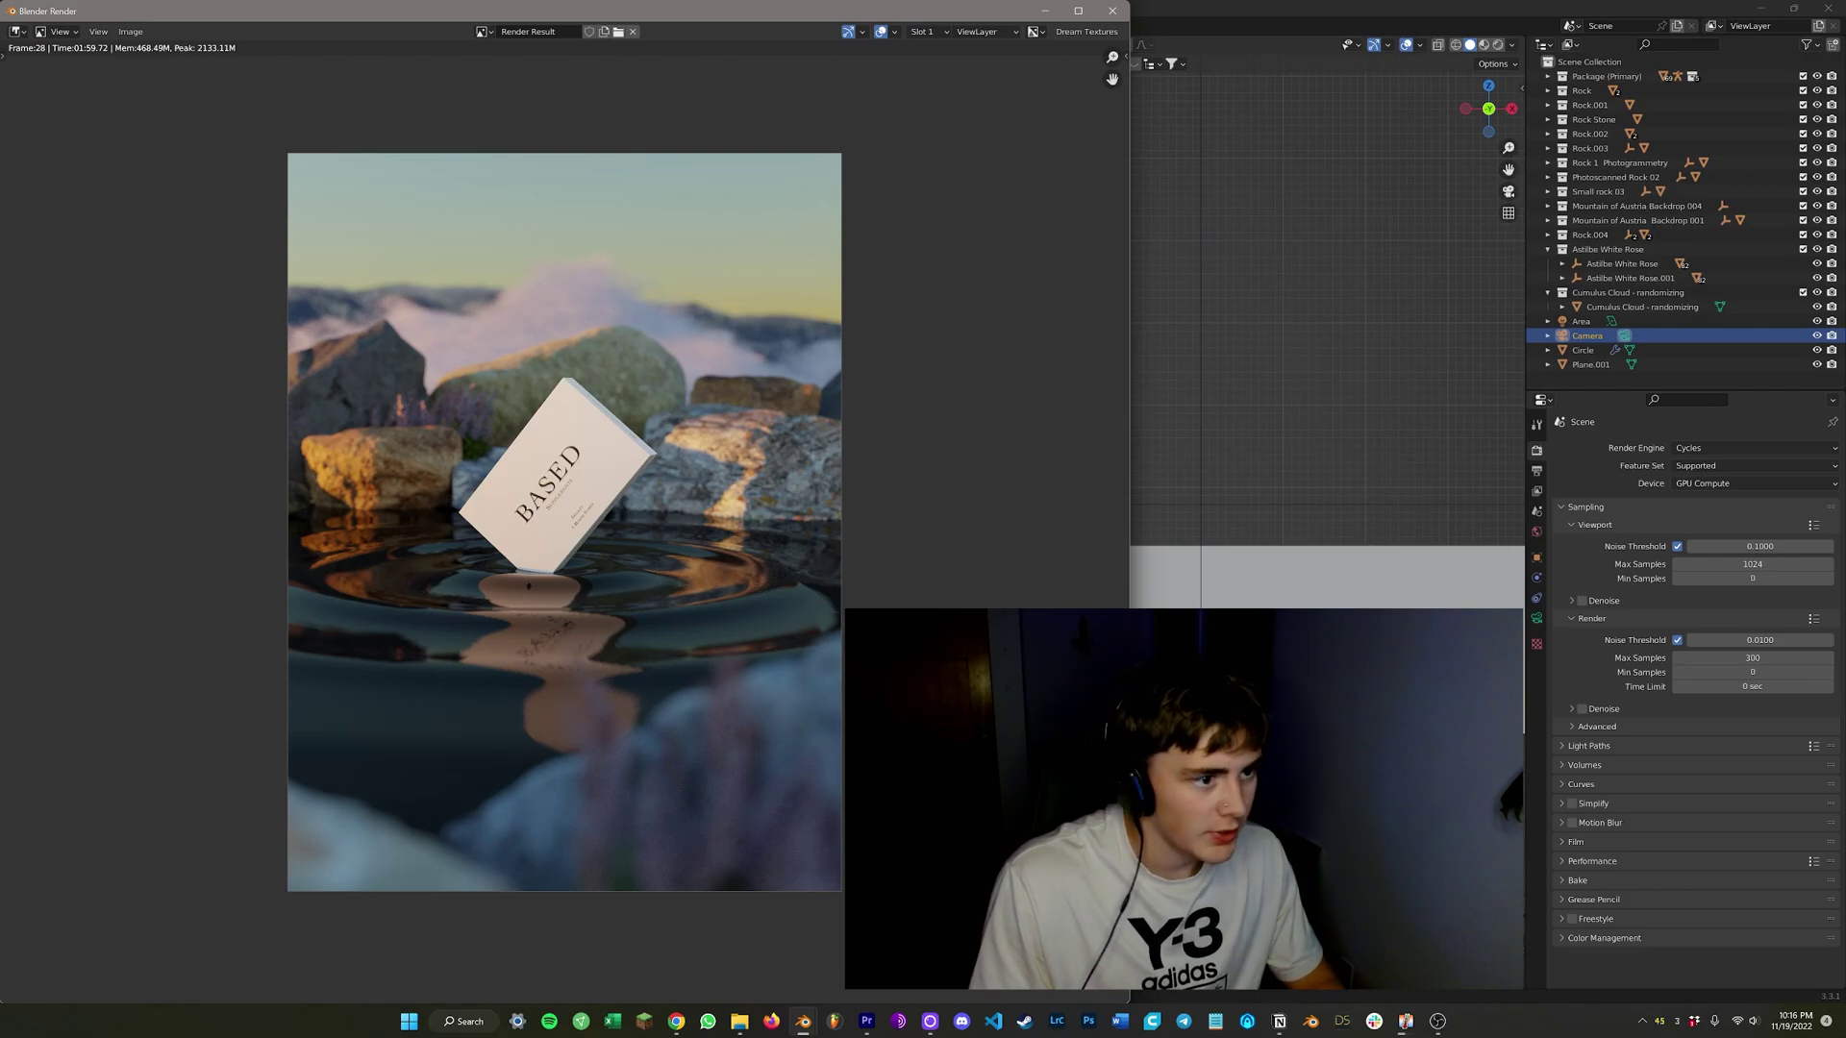
key(Escape)
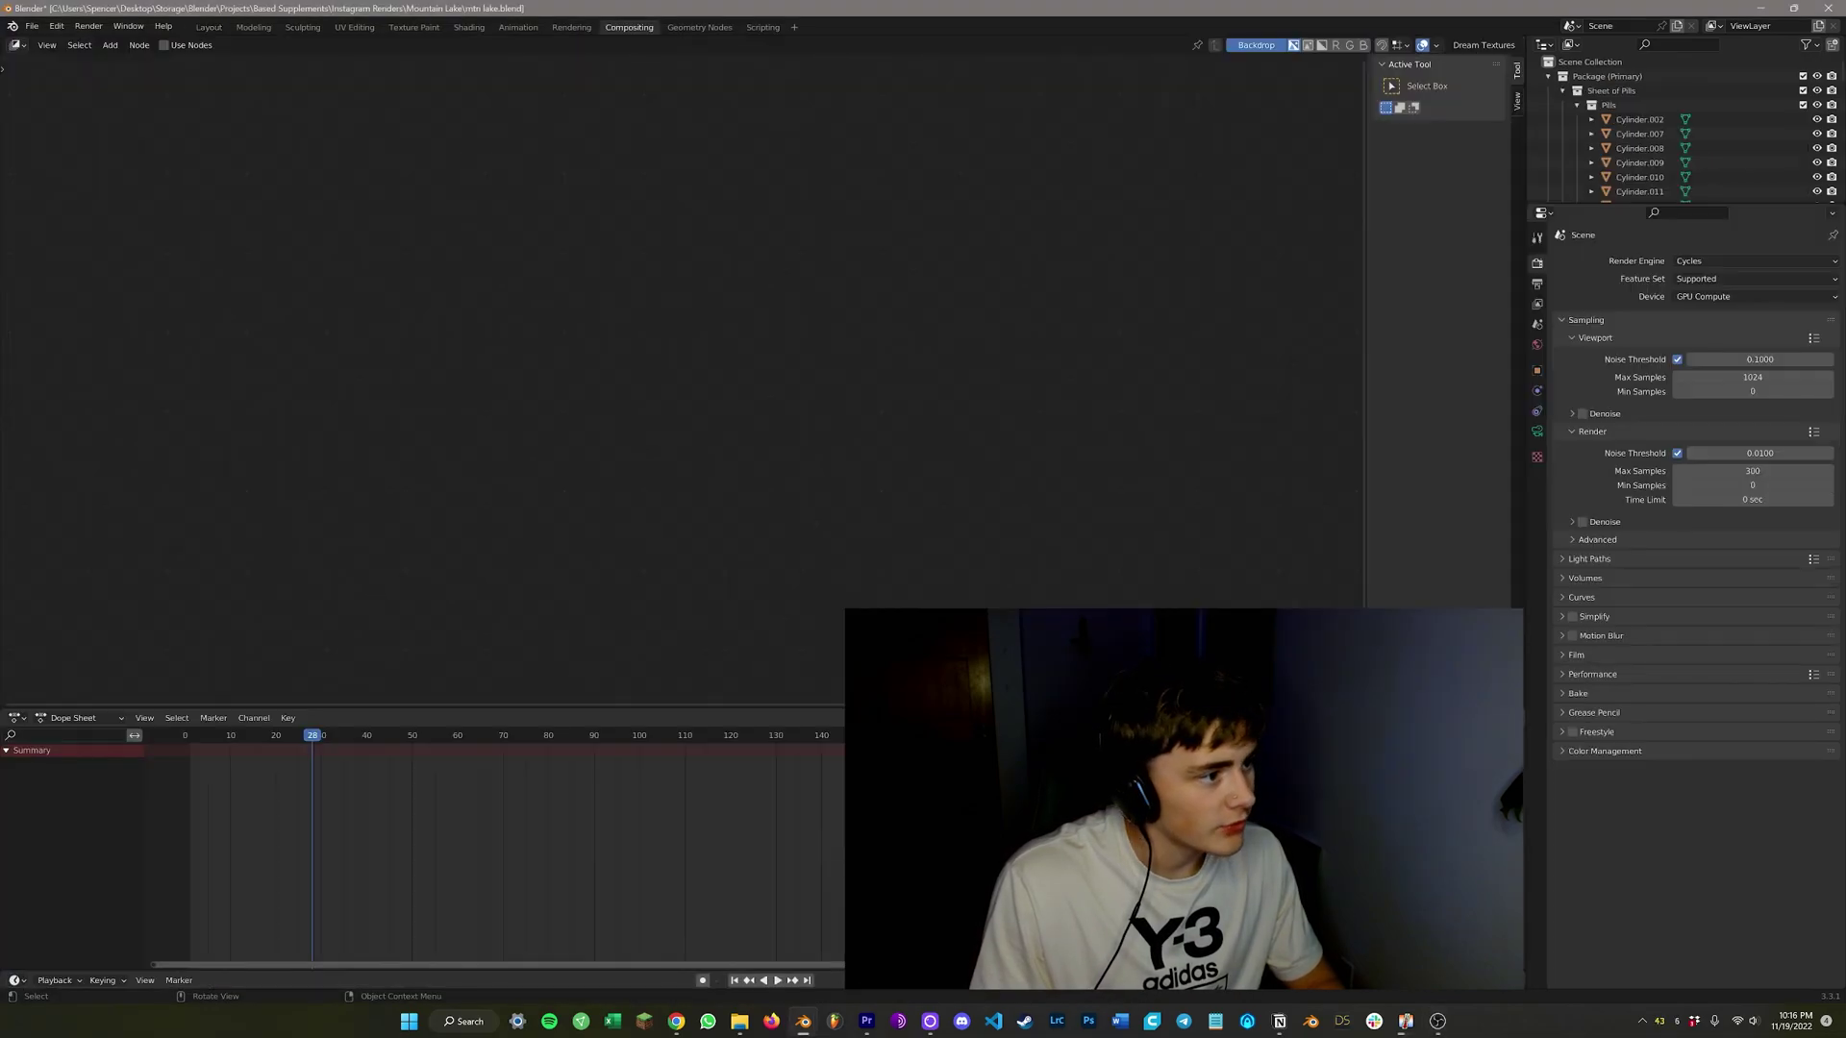
click(164, 46)
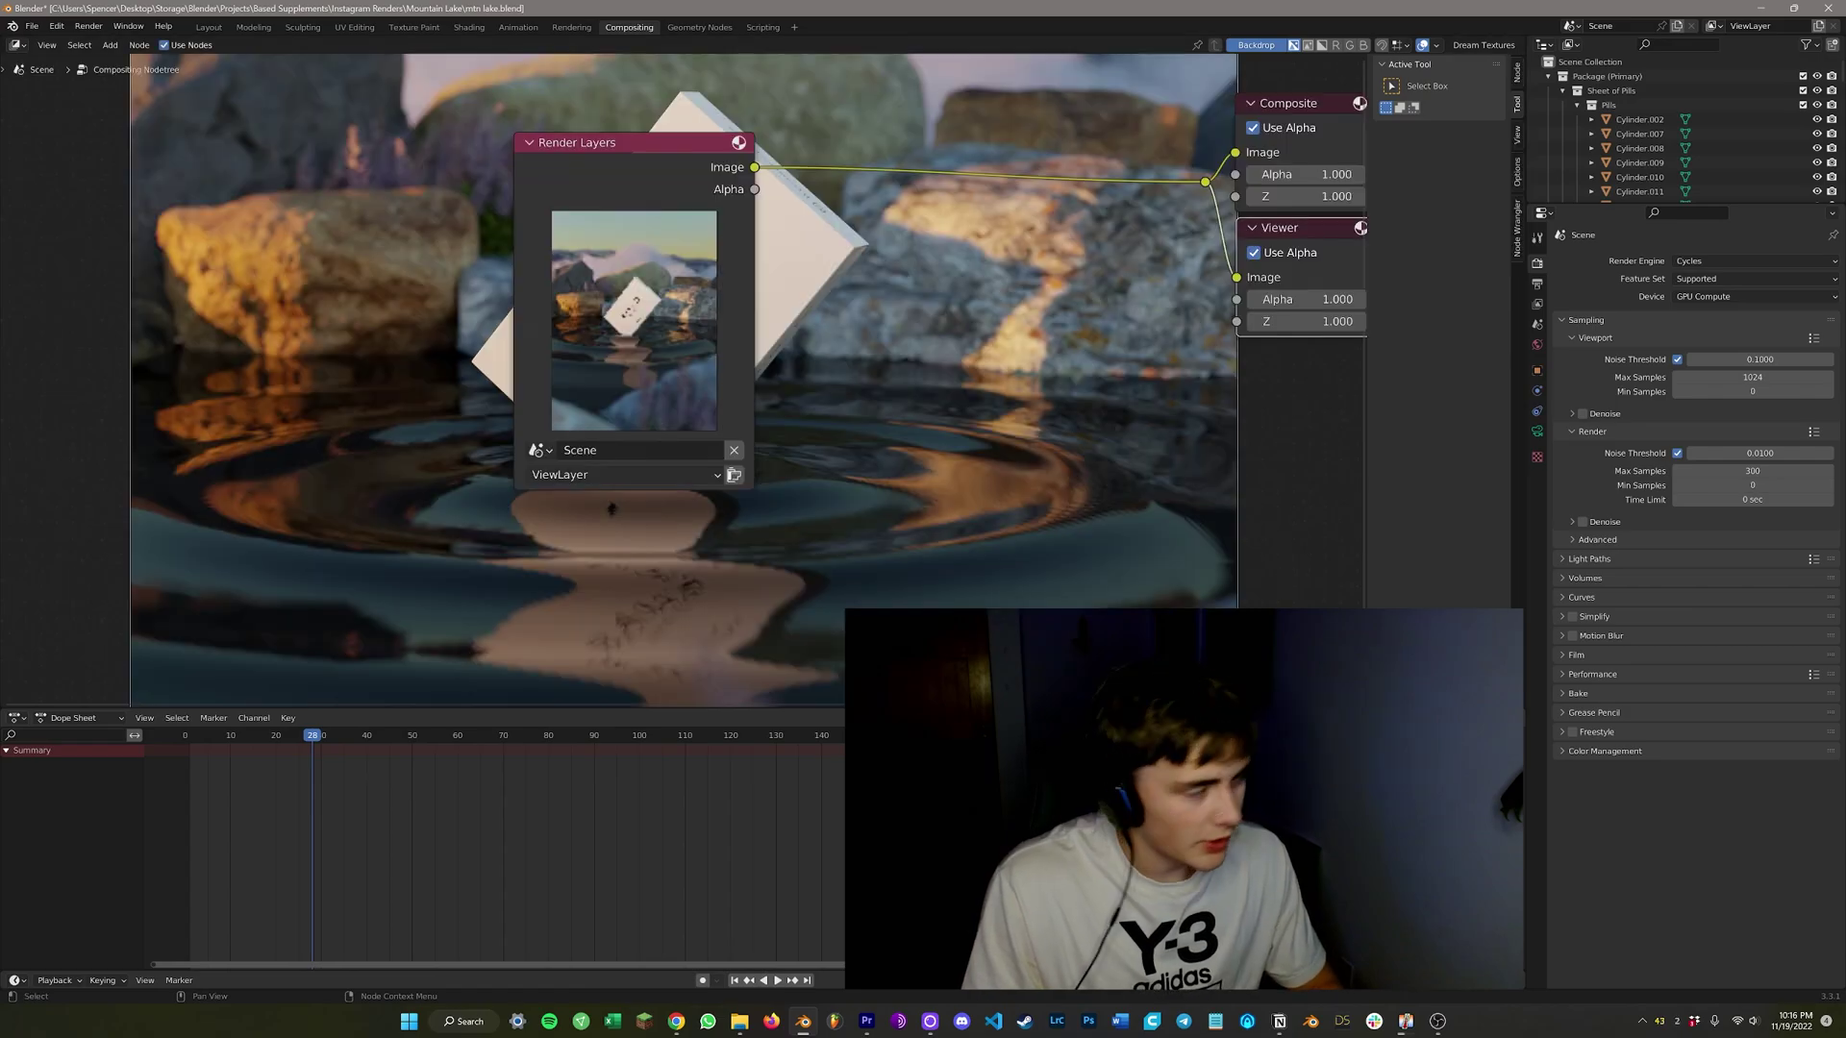
Shrink the compositor's backdrop image and arrange it beside the Render Layers node so they do not overlap.
key(v)
key(v)
key(v)
key(v)
key(v)
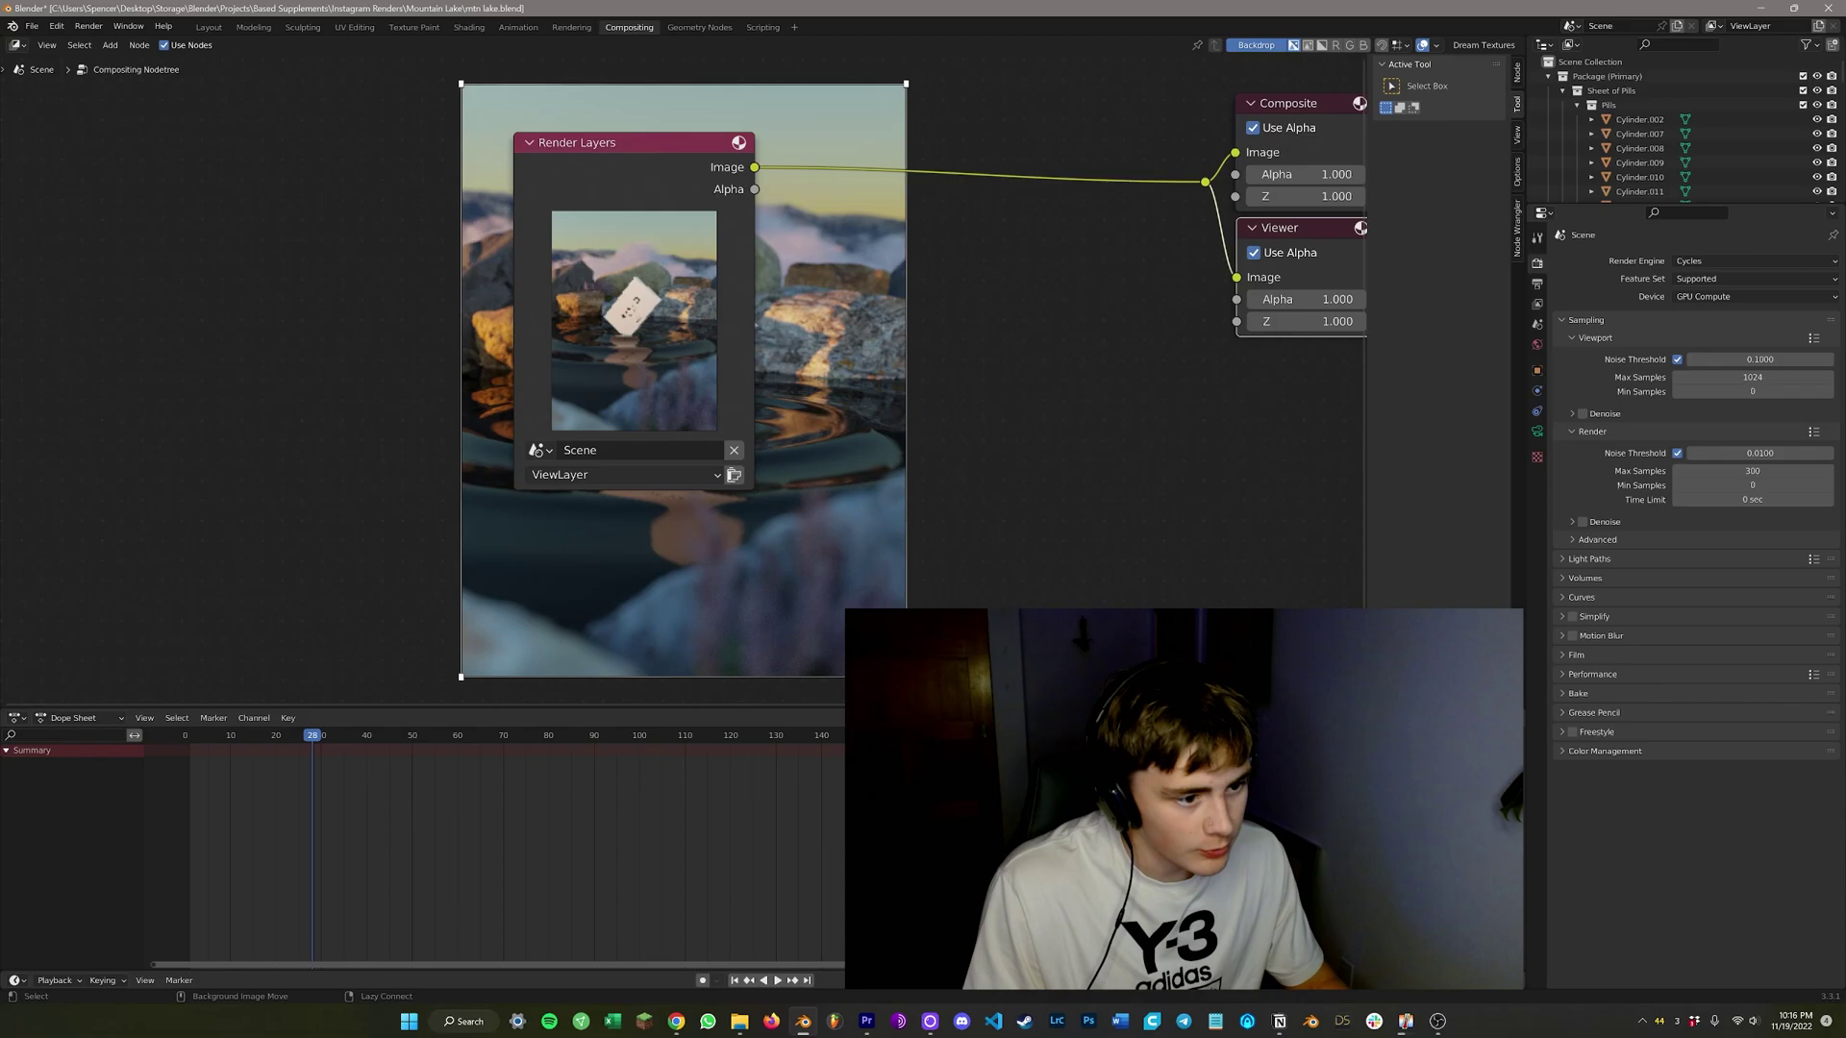
alt+middle_drag(684, 380, 255, 390)
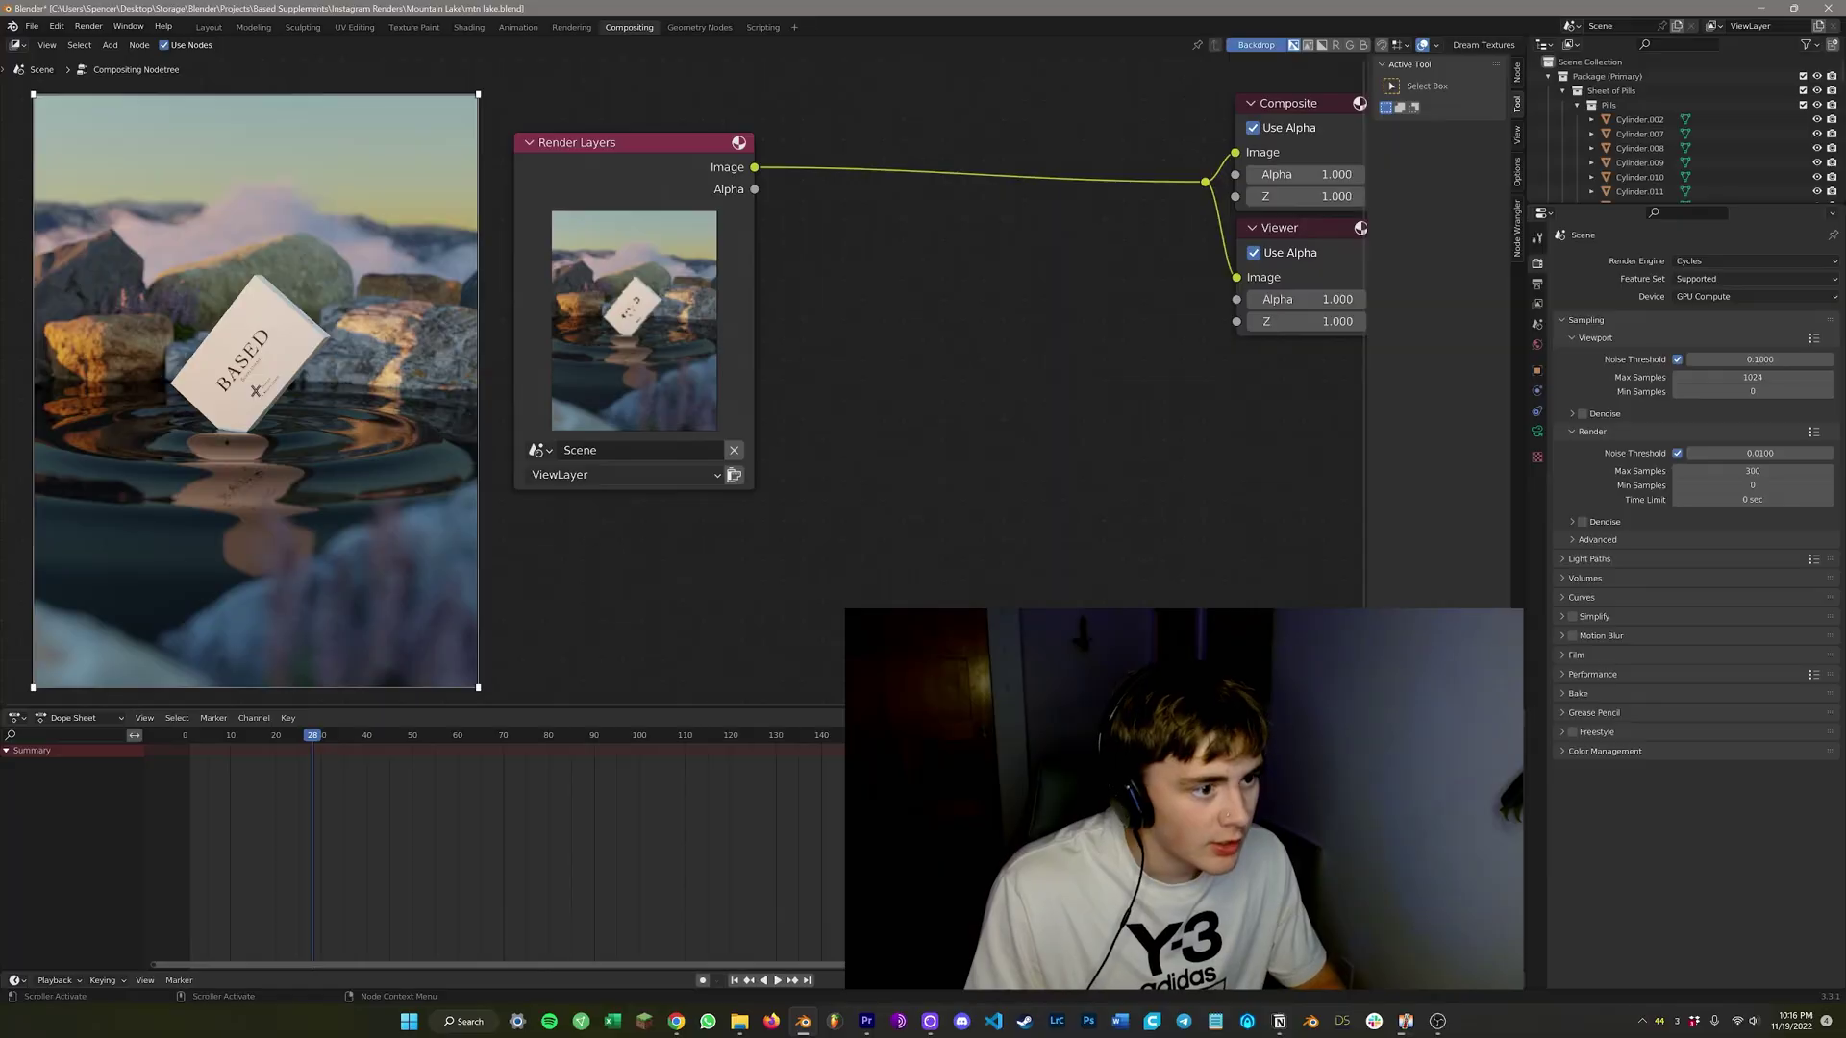
drag(663, 289, 633, 258)
Insert a Glare node between the Render Layers node and the Composite and Viewer outputs.
key(shift+a)
click(740, 262)
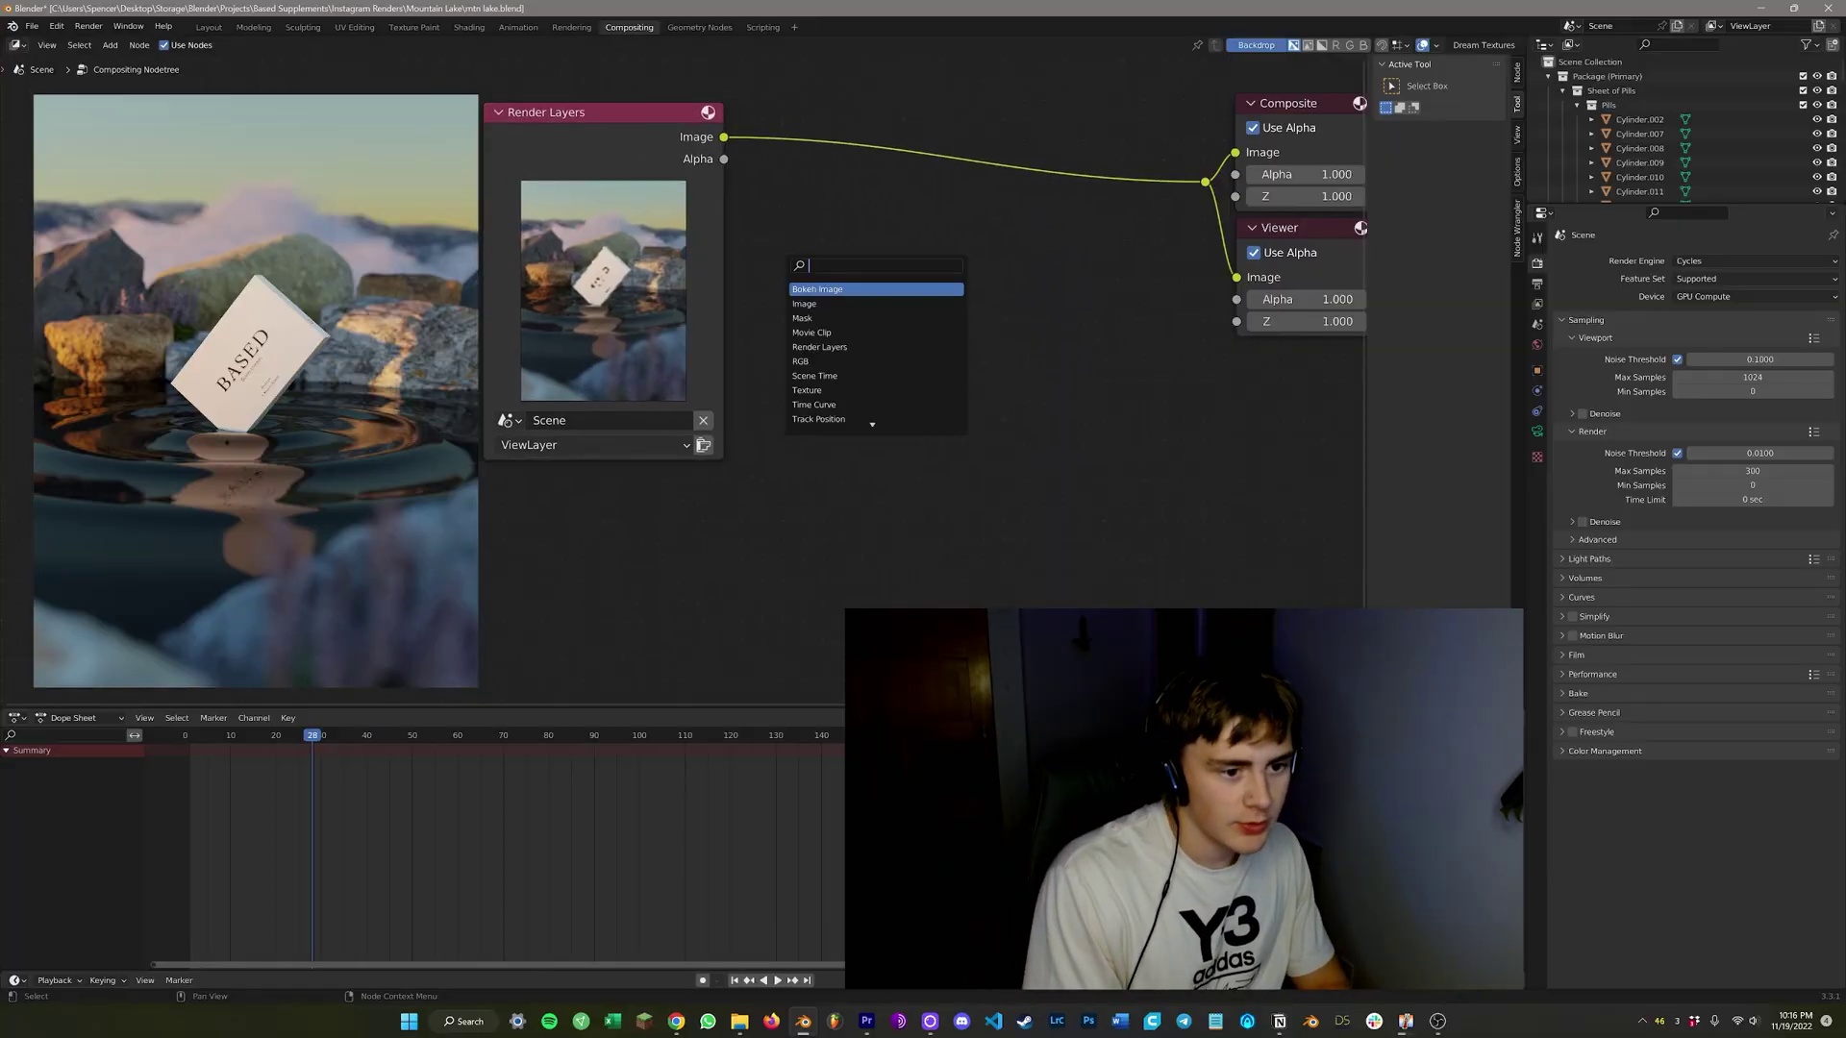
text(glare)
key(Return)
click(771, 112)
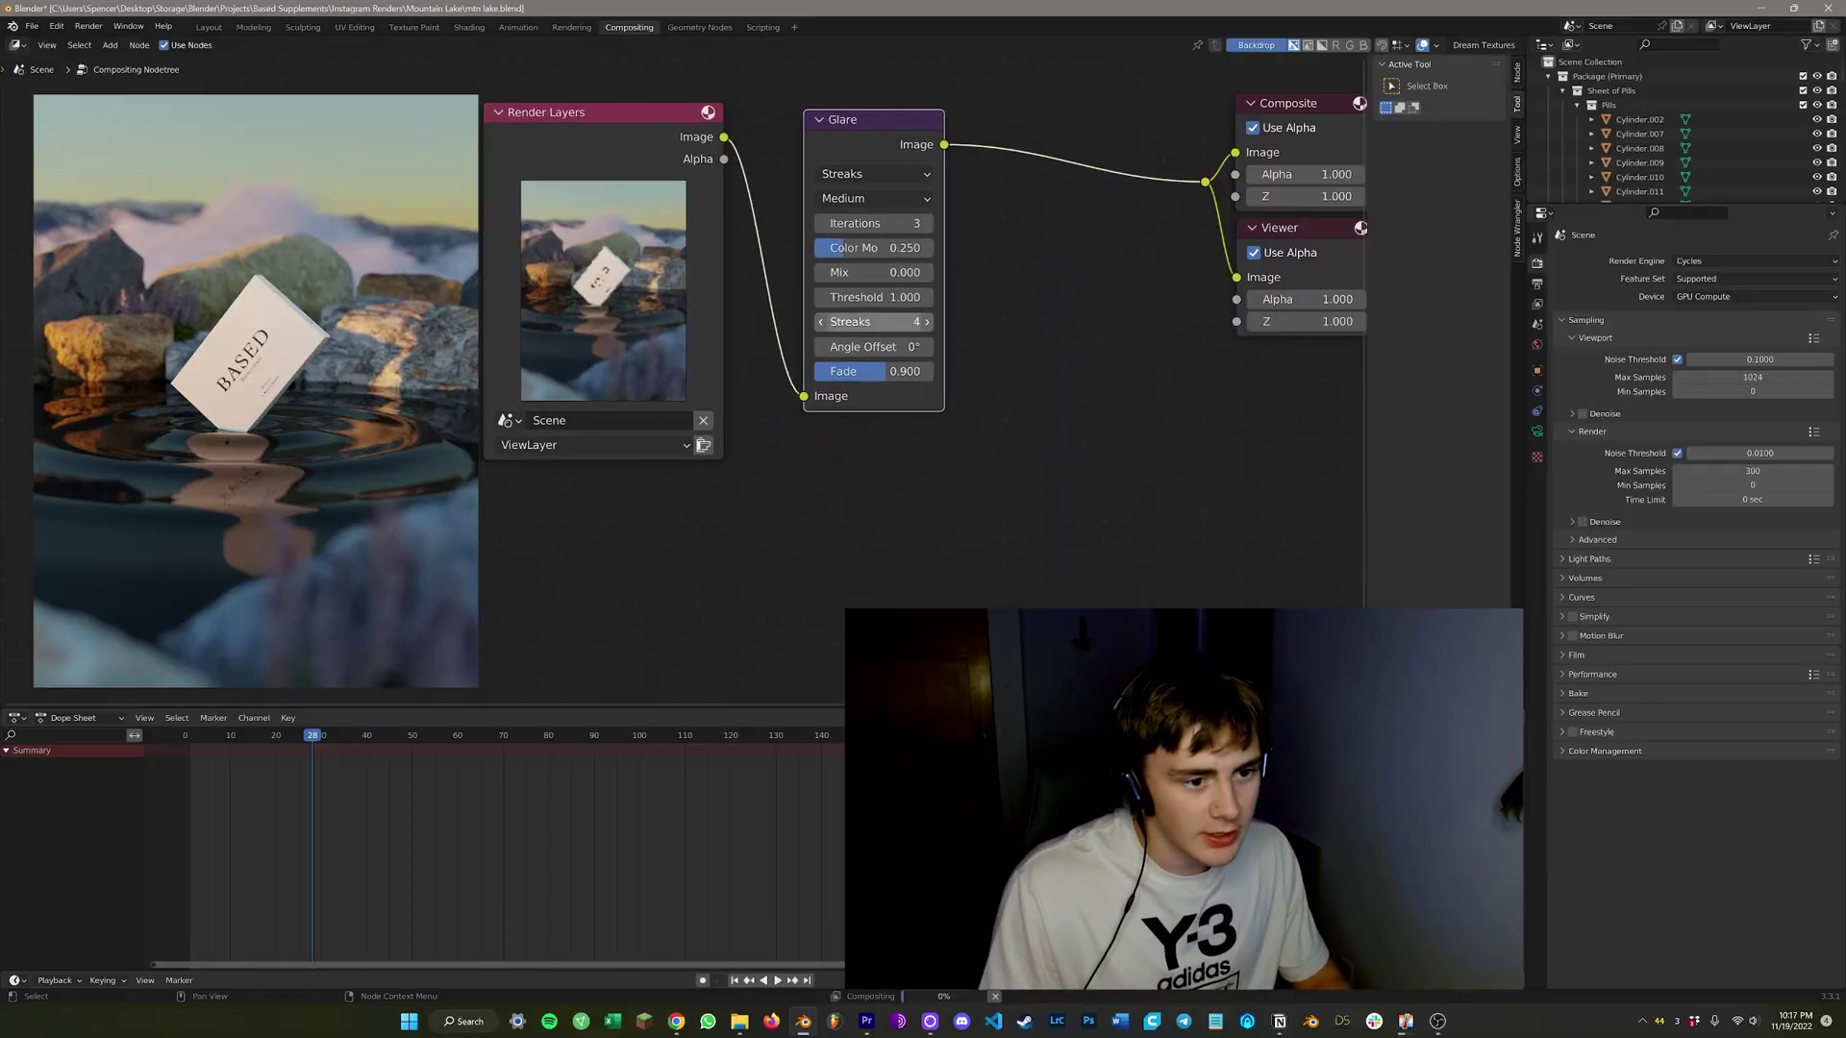
Insert a Lens Distortion node after the Glare node, with Fit enabled.
key(shift+a)
click(920, 462)
text(llens)
key(Return)
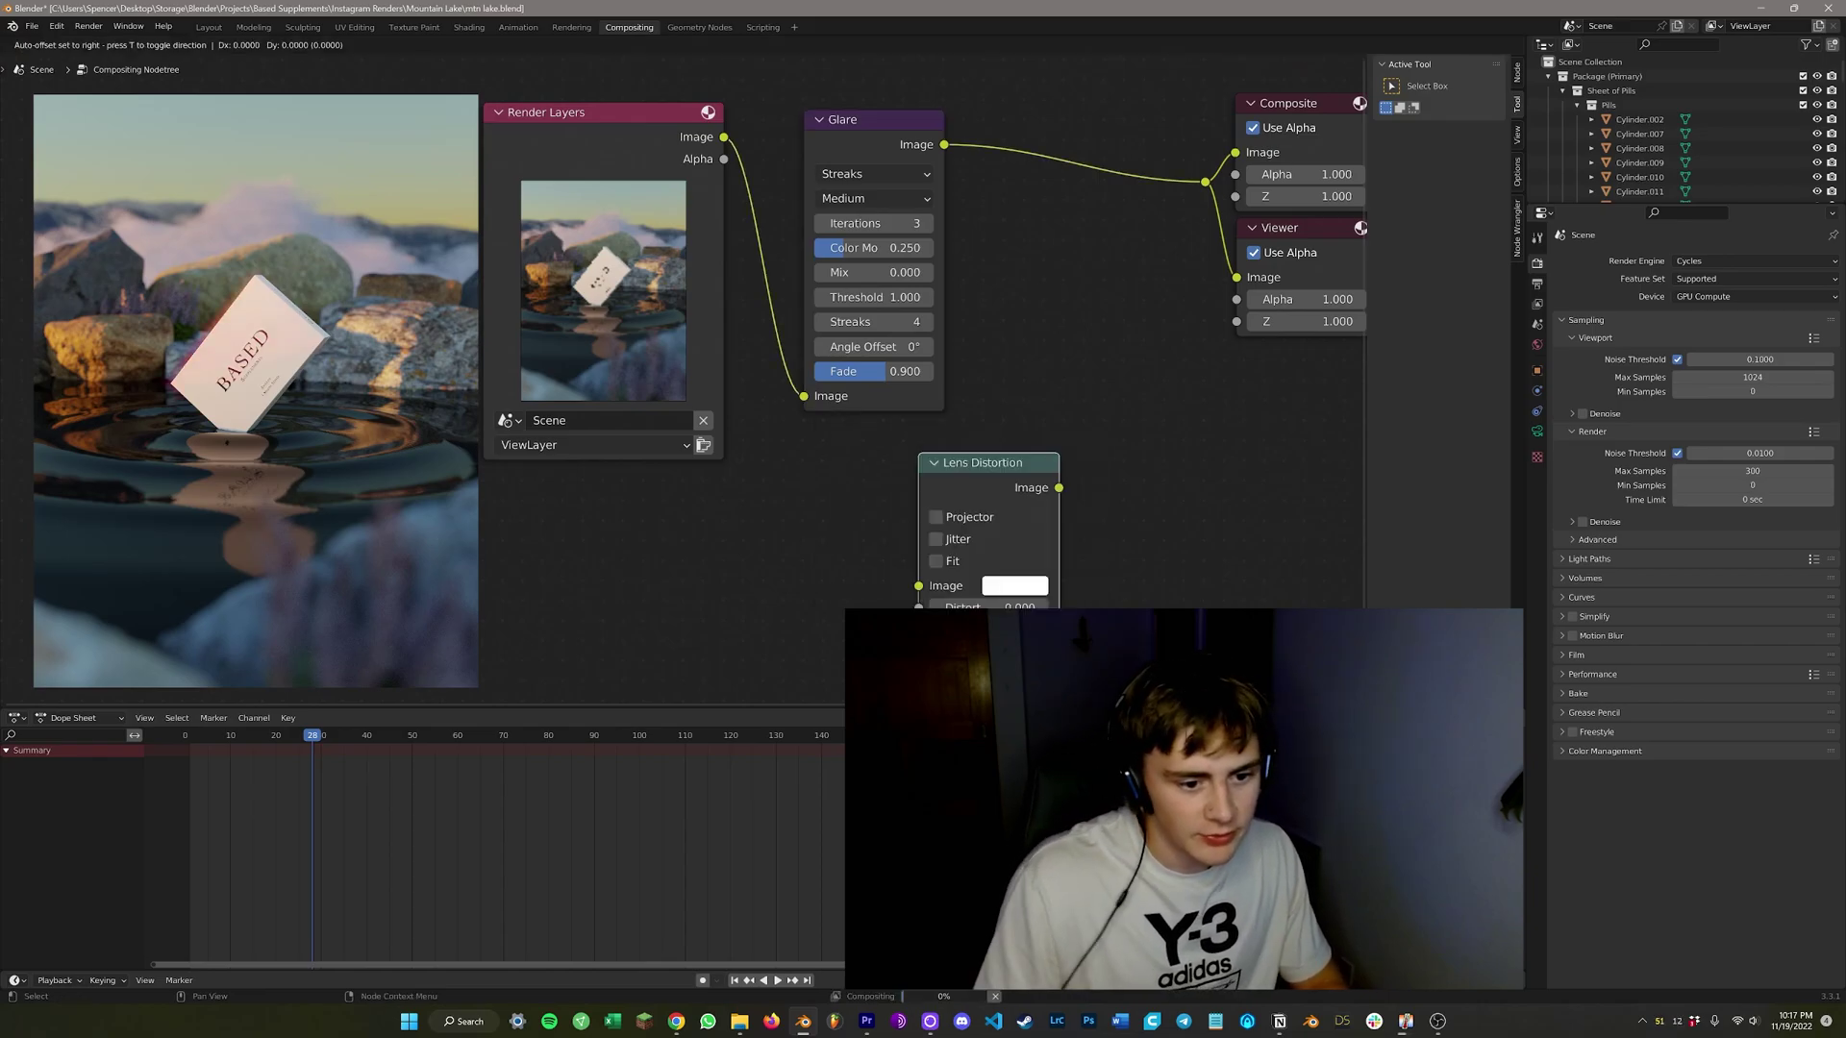
key(Return)
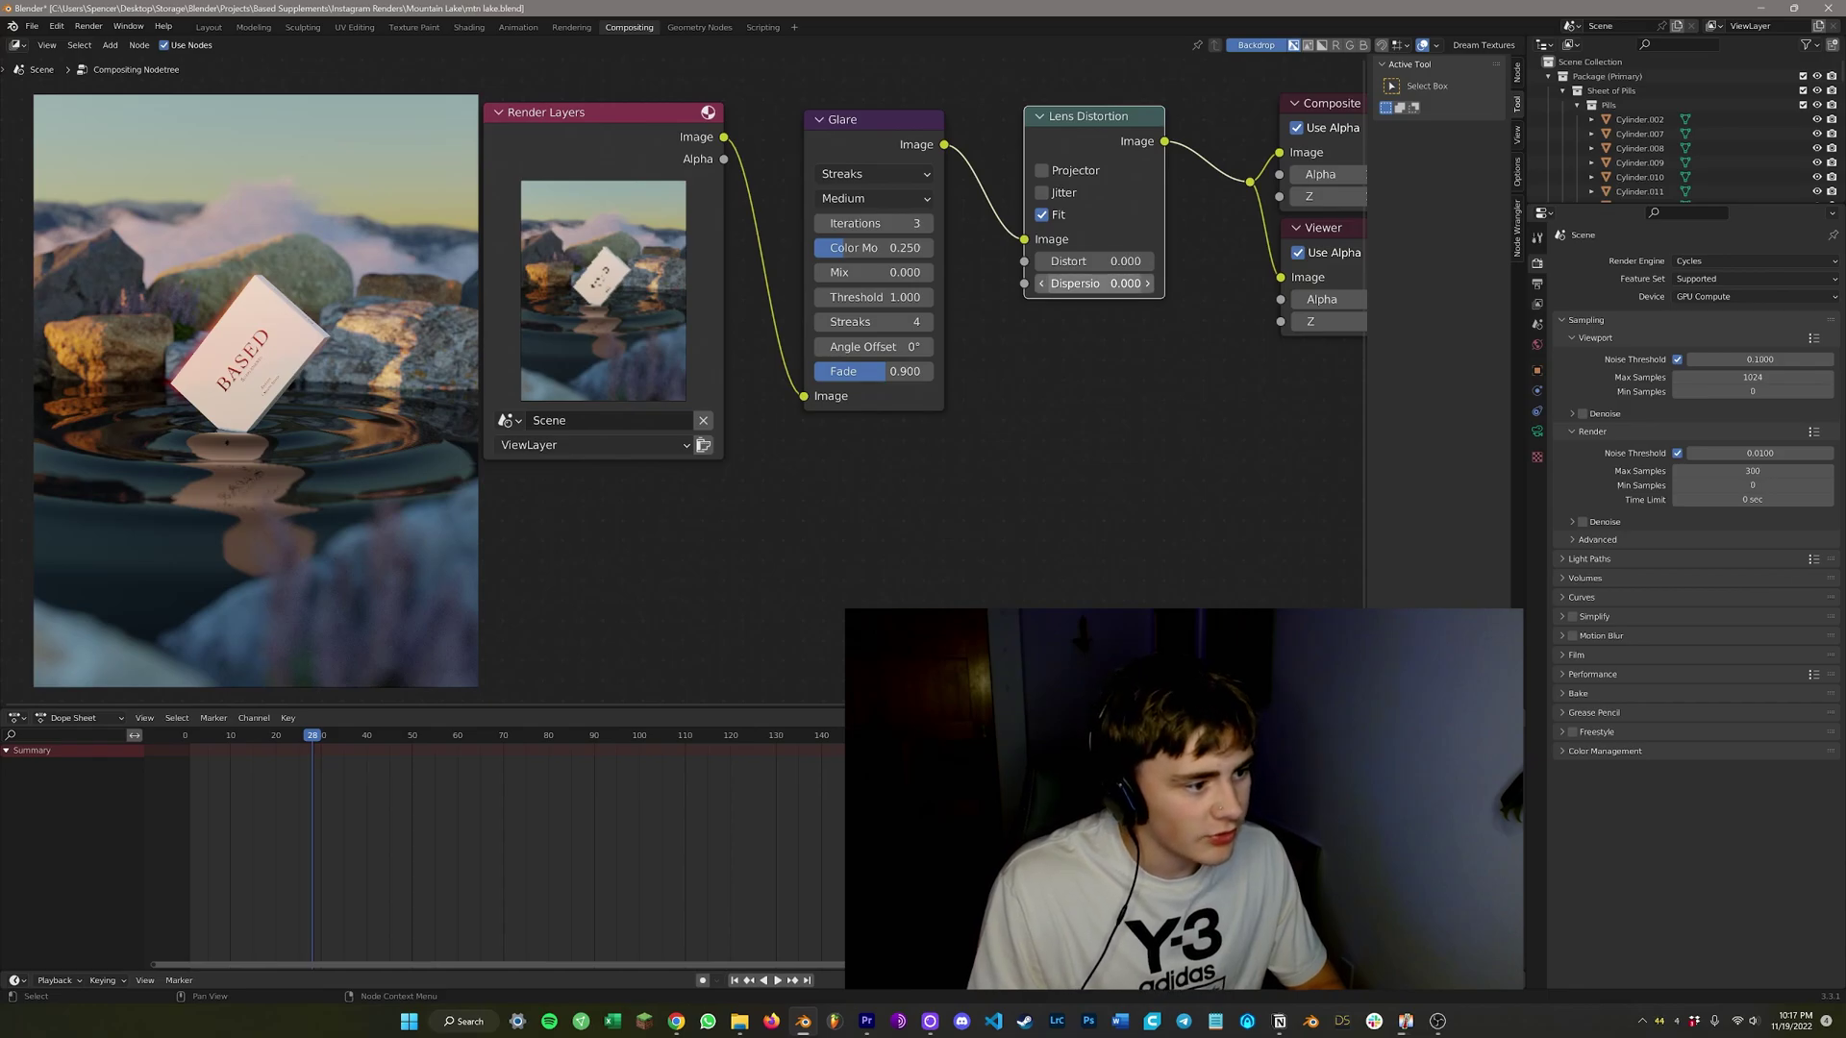
Set the Lens Distortion node's dispersion to 0.02.
click(1094, 284)
text(0.0)
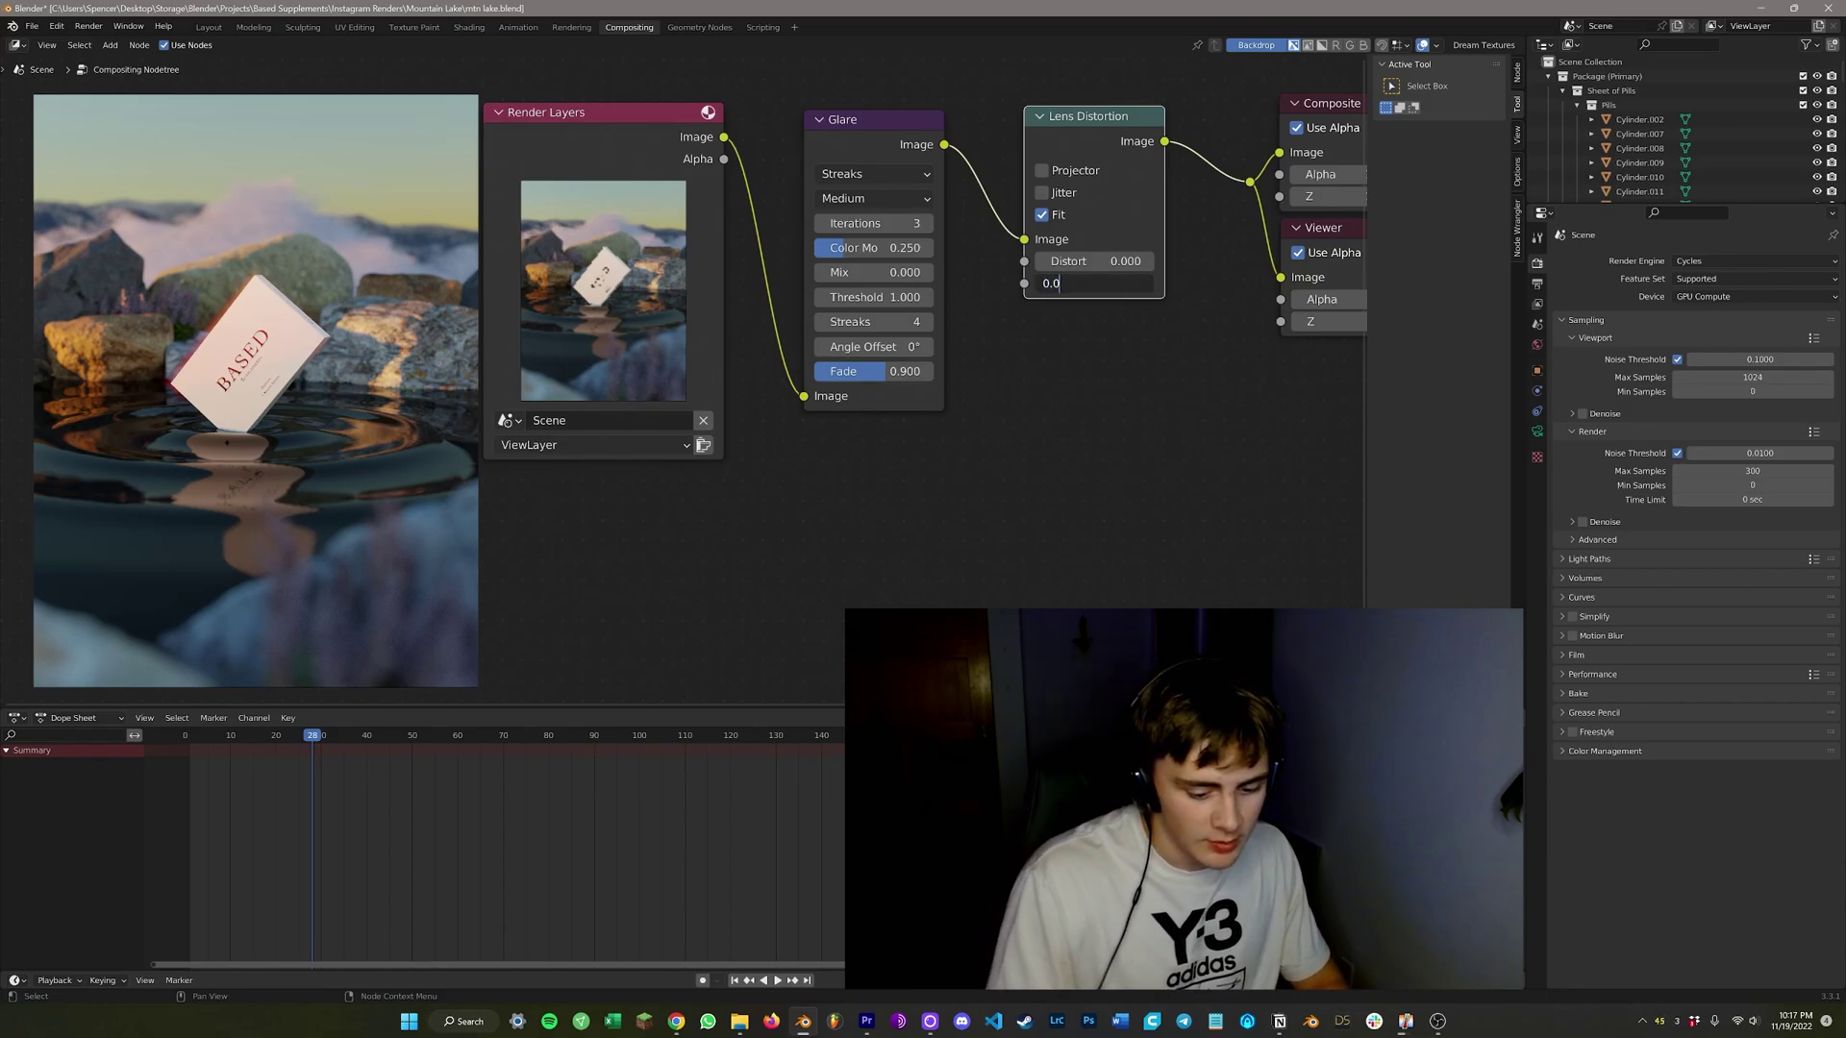
text(2)
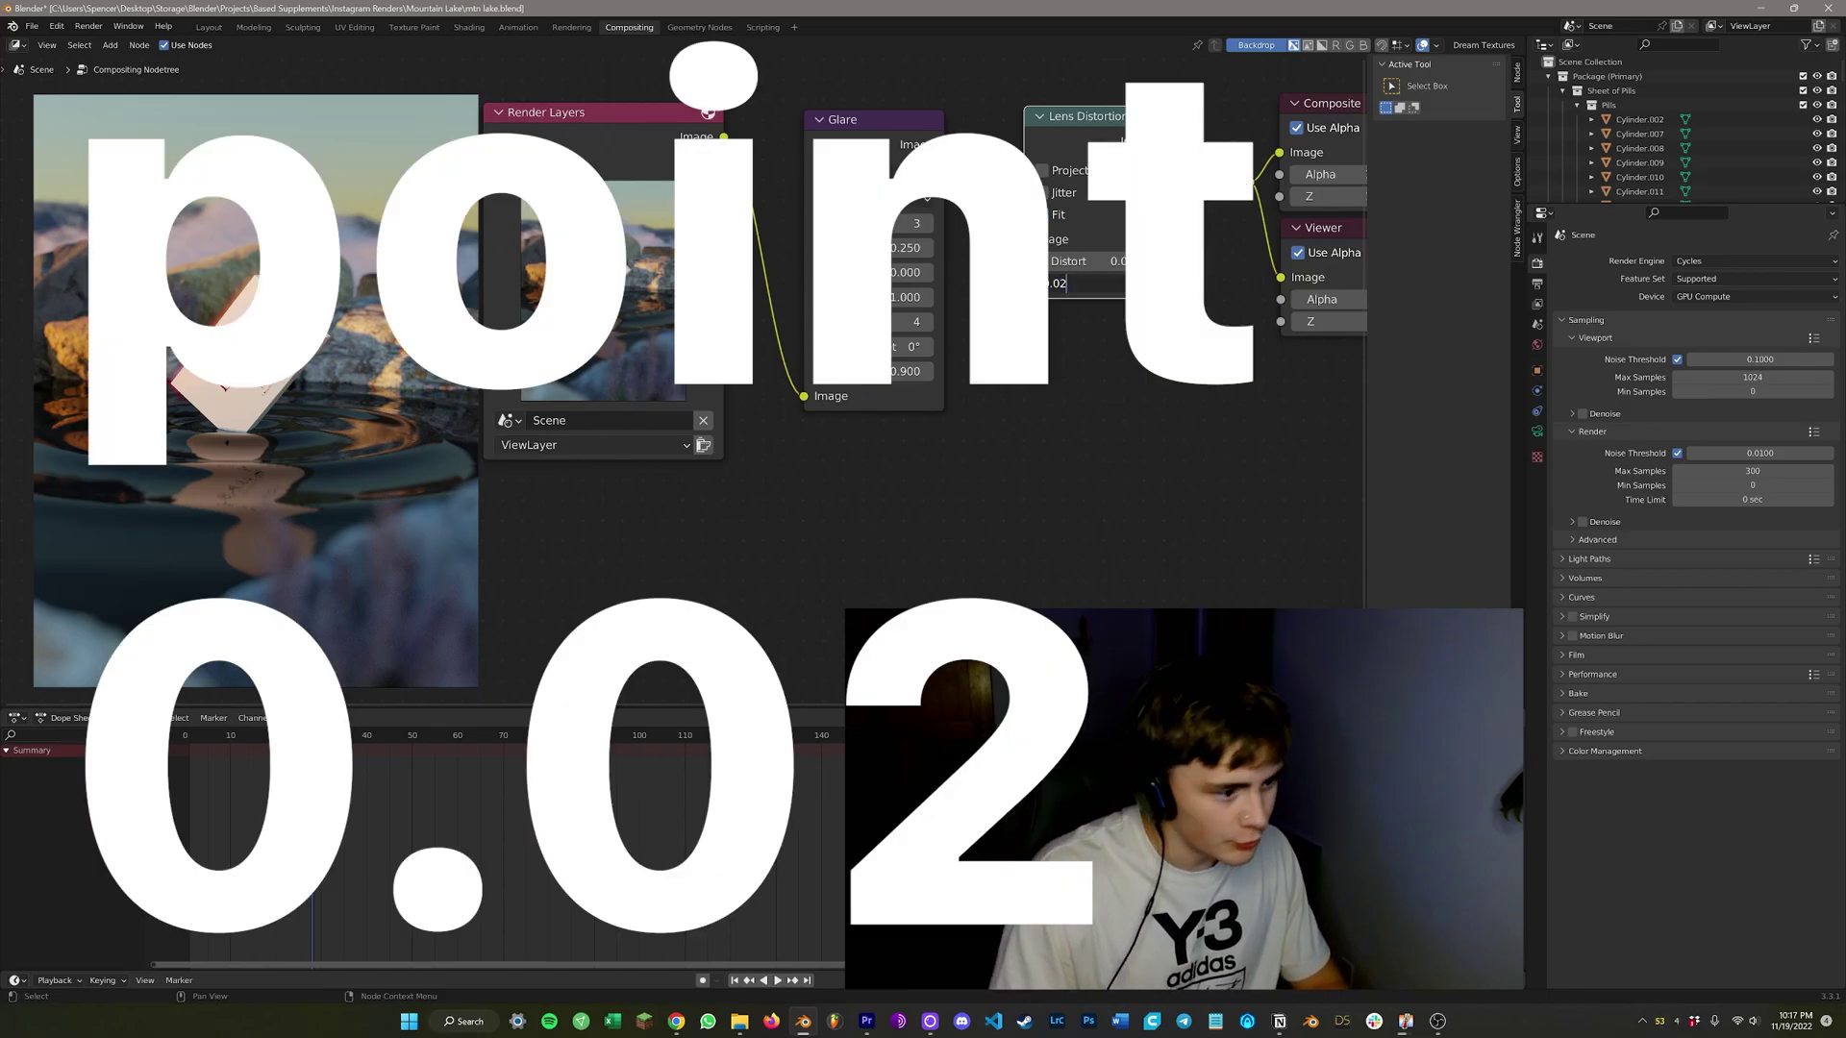
key(Return)
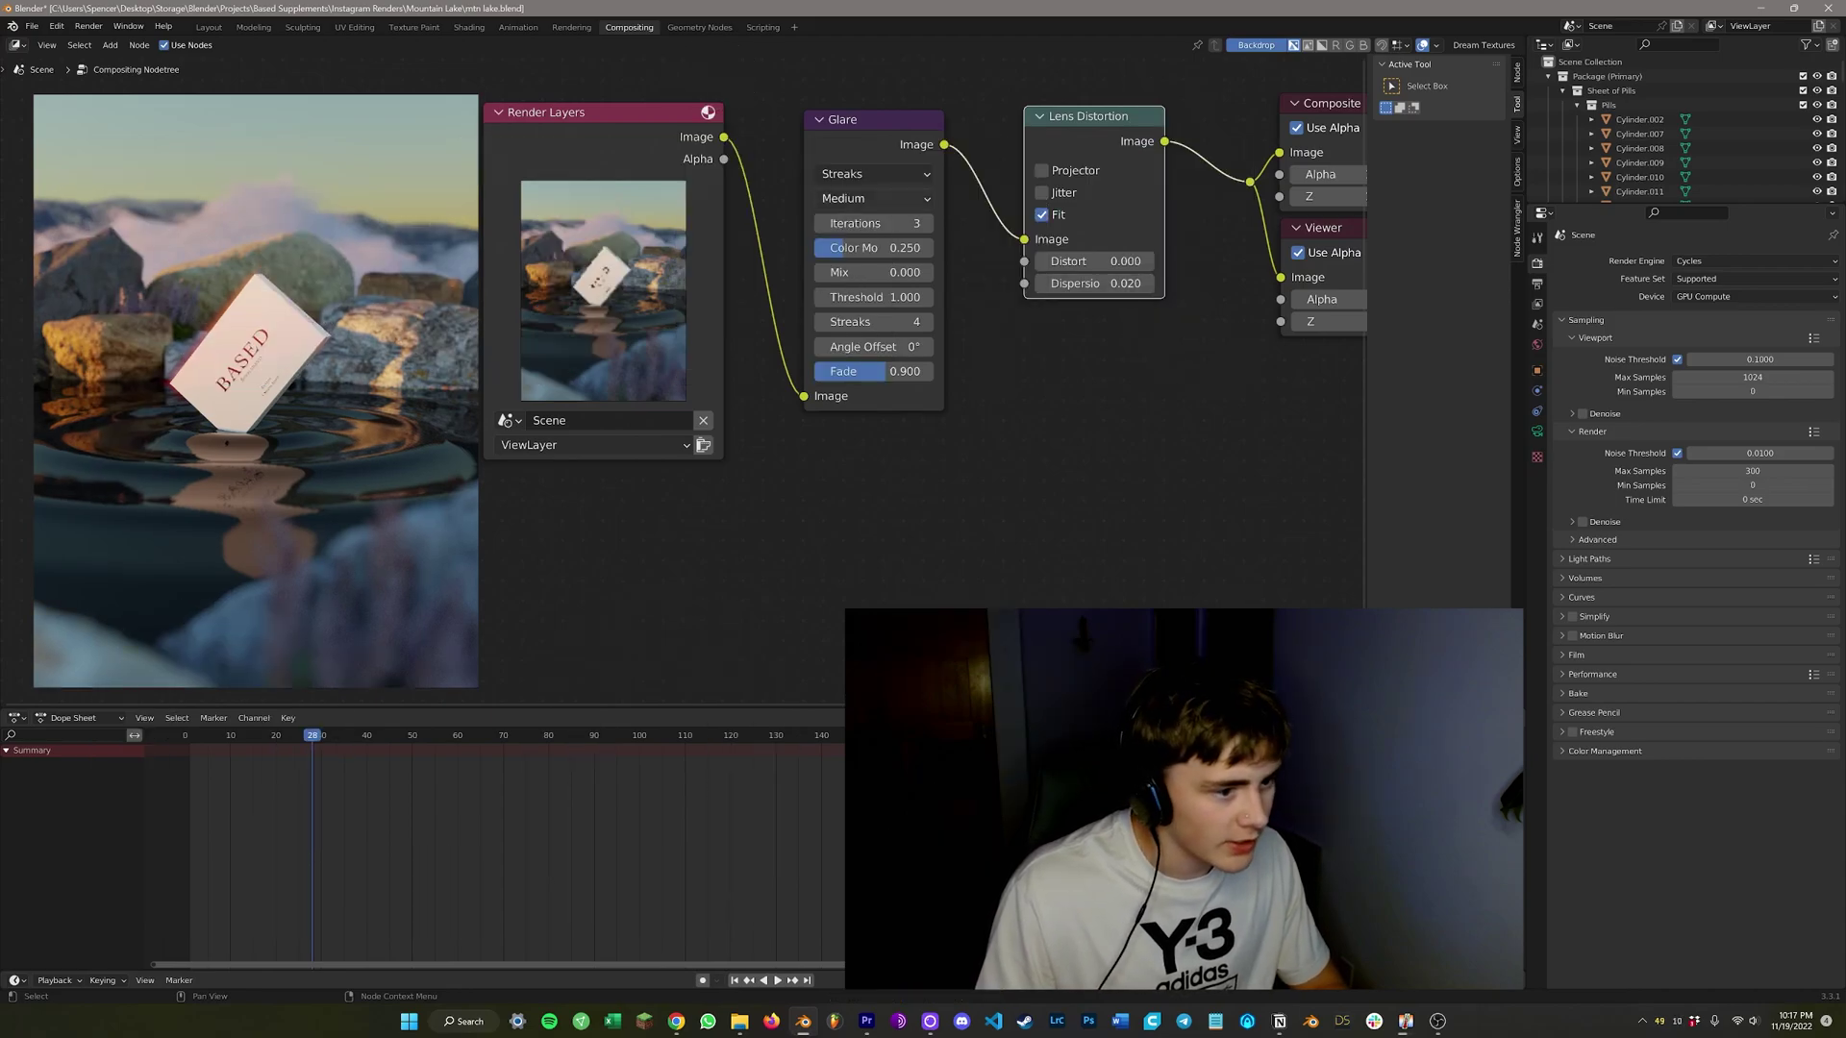
Switch the Glare node to Fog Glow with High quality and a size of 7.
click(865, 174)
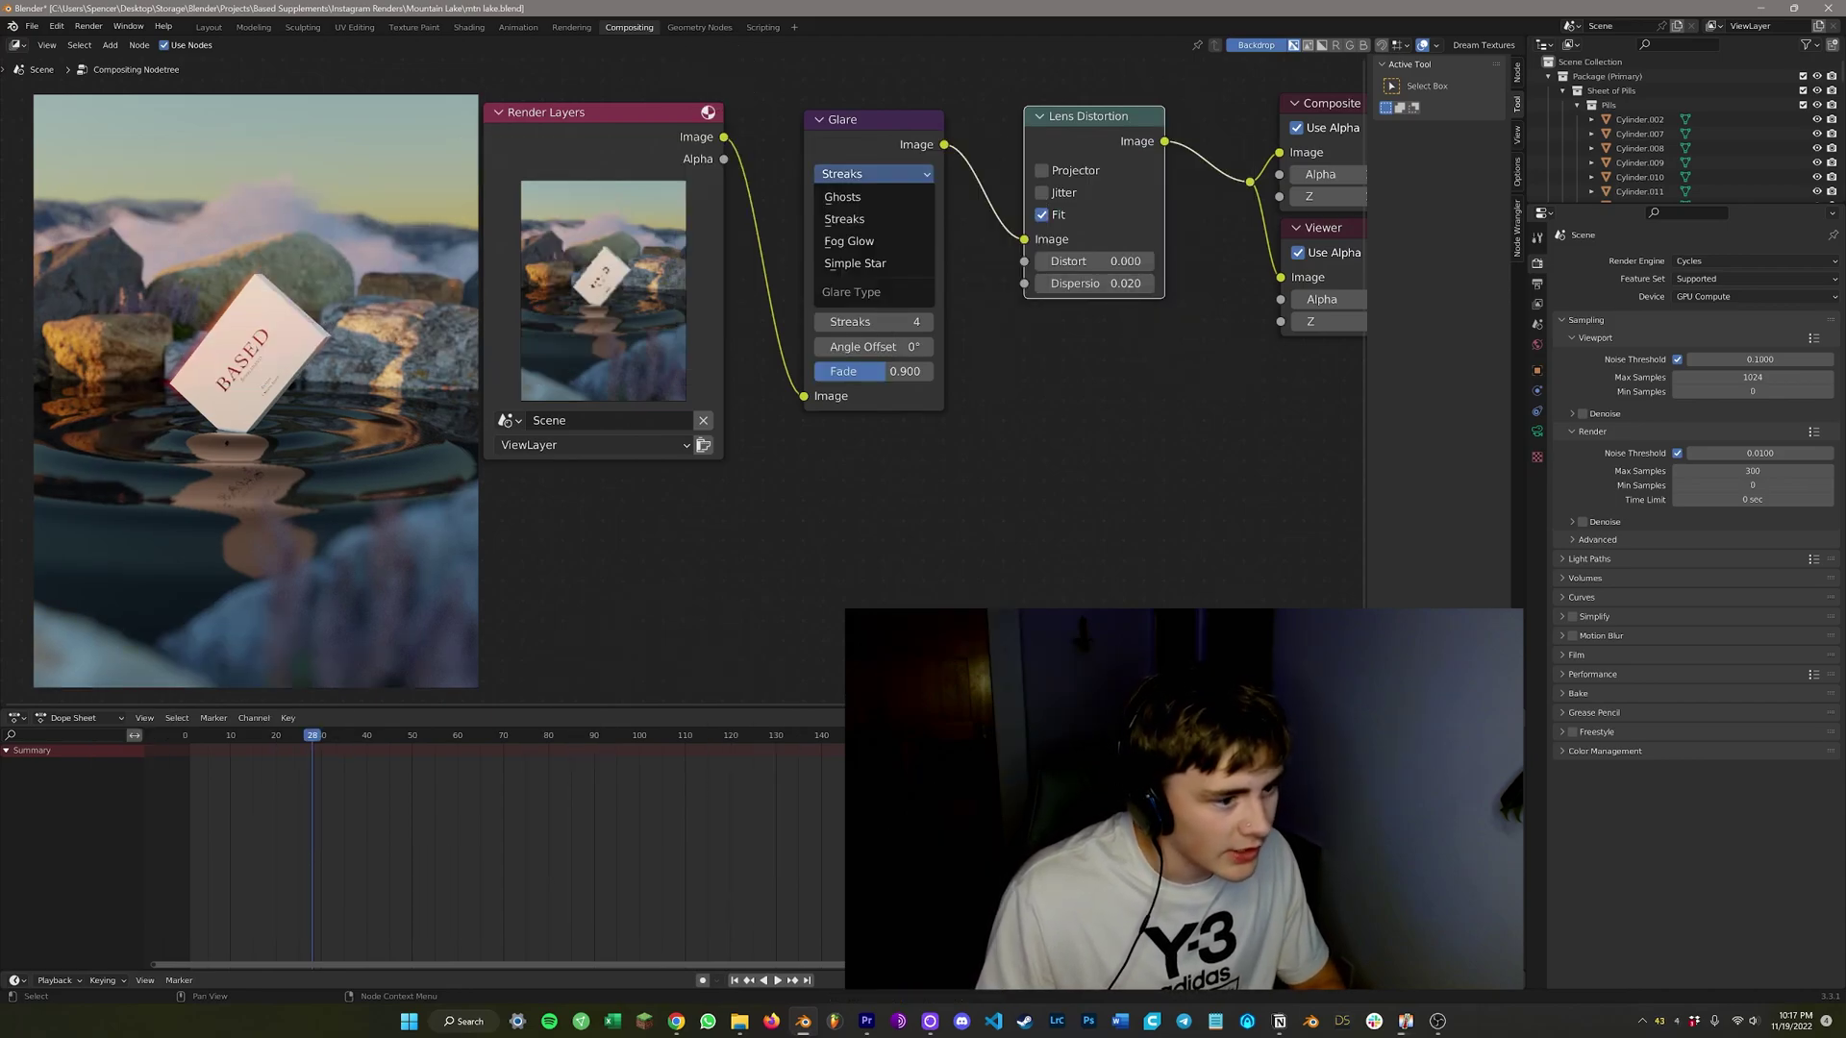
click(849, 241)
click(873, 198)
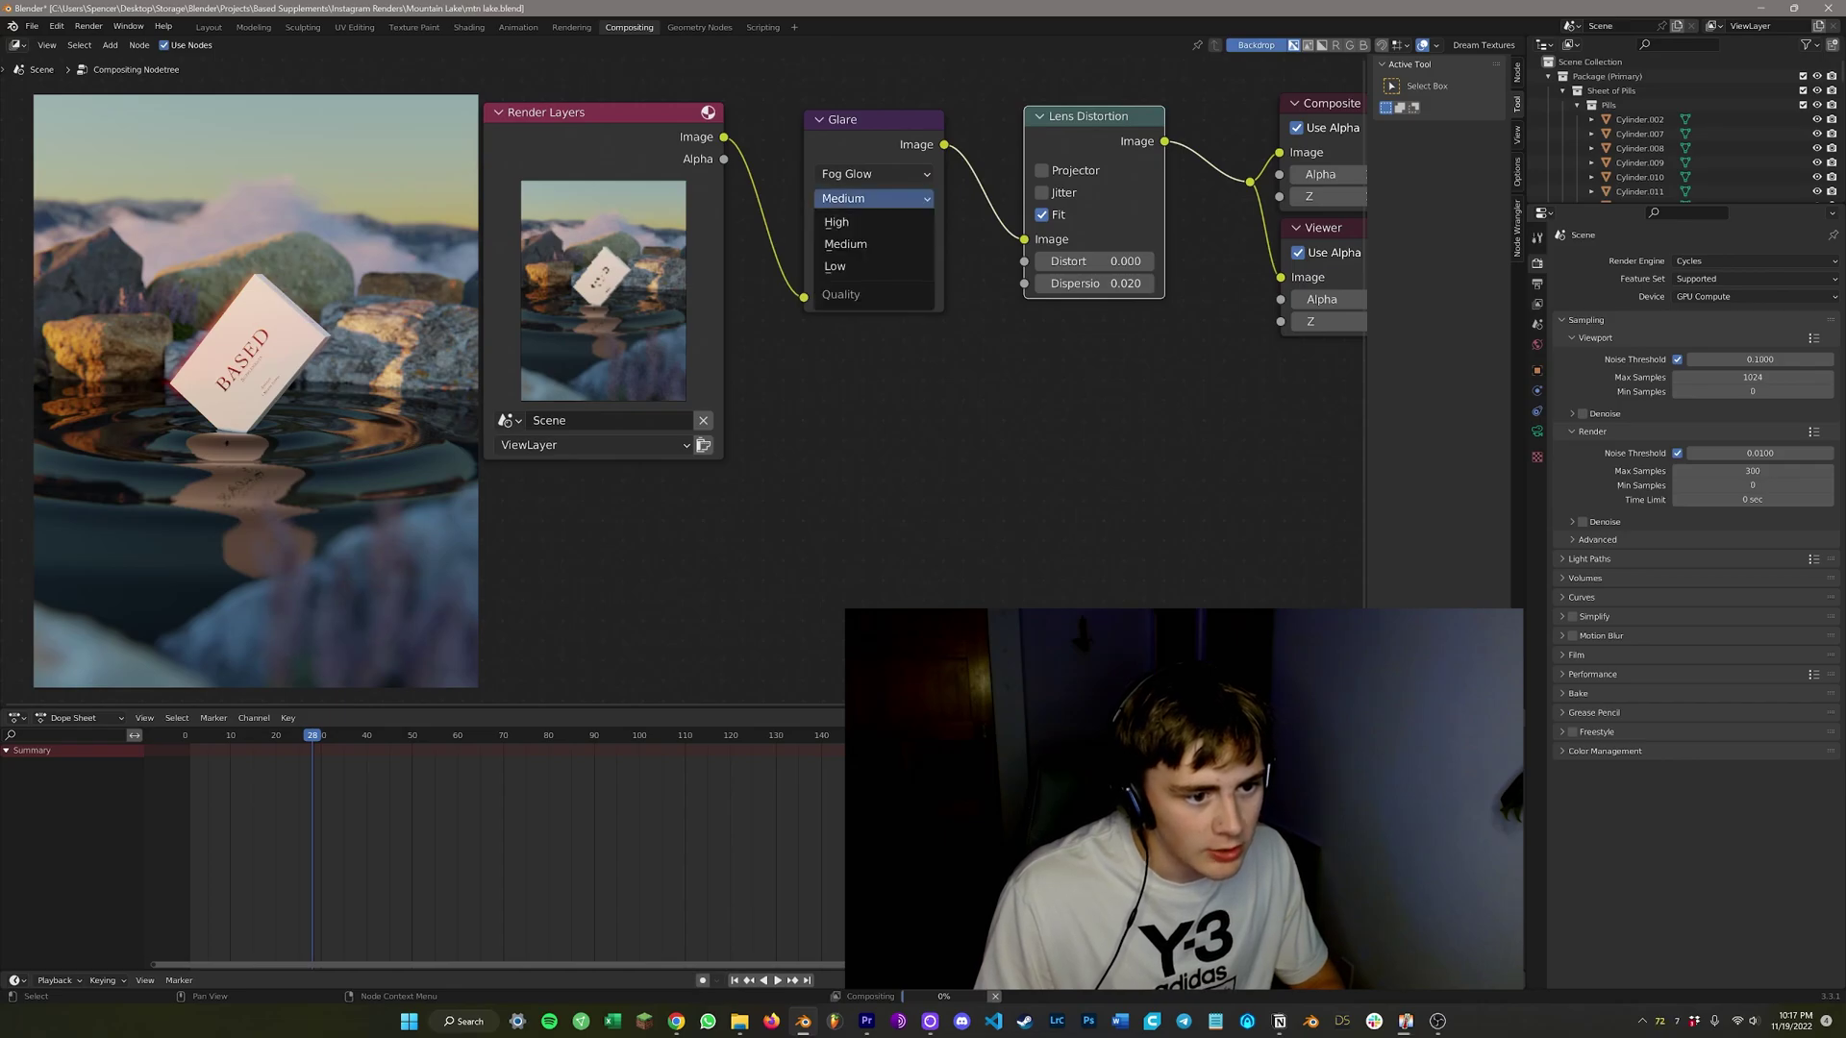
click(836, 222)
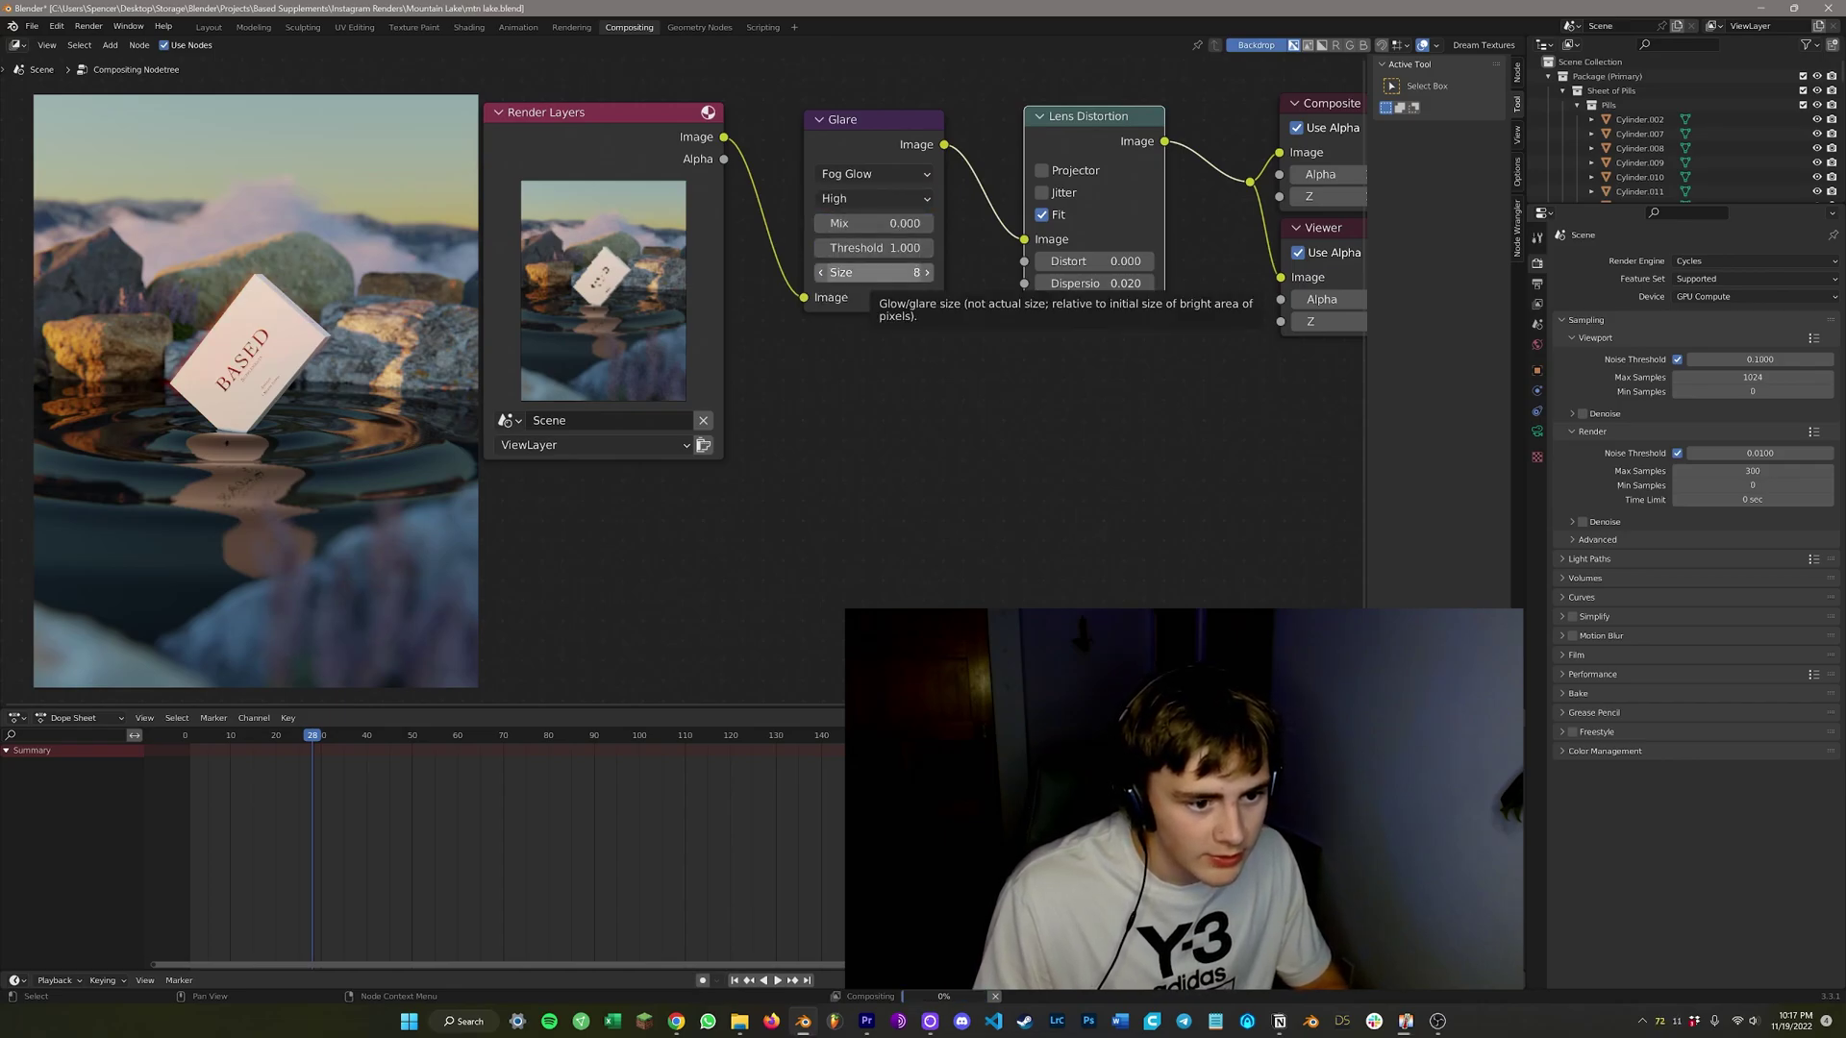
click(870, 272)
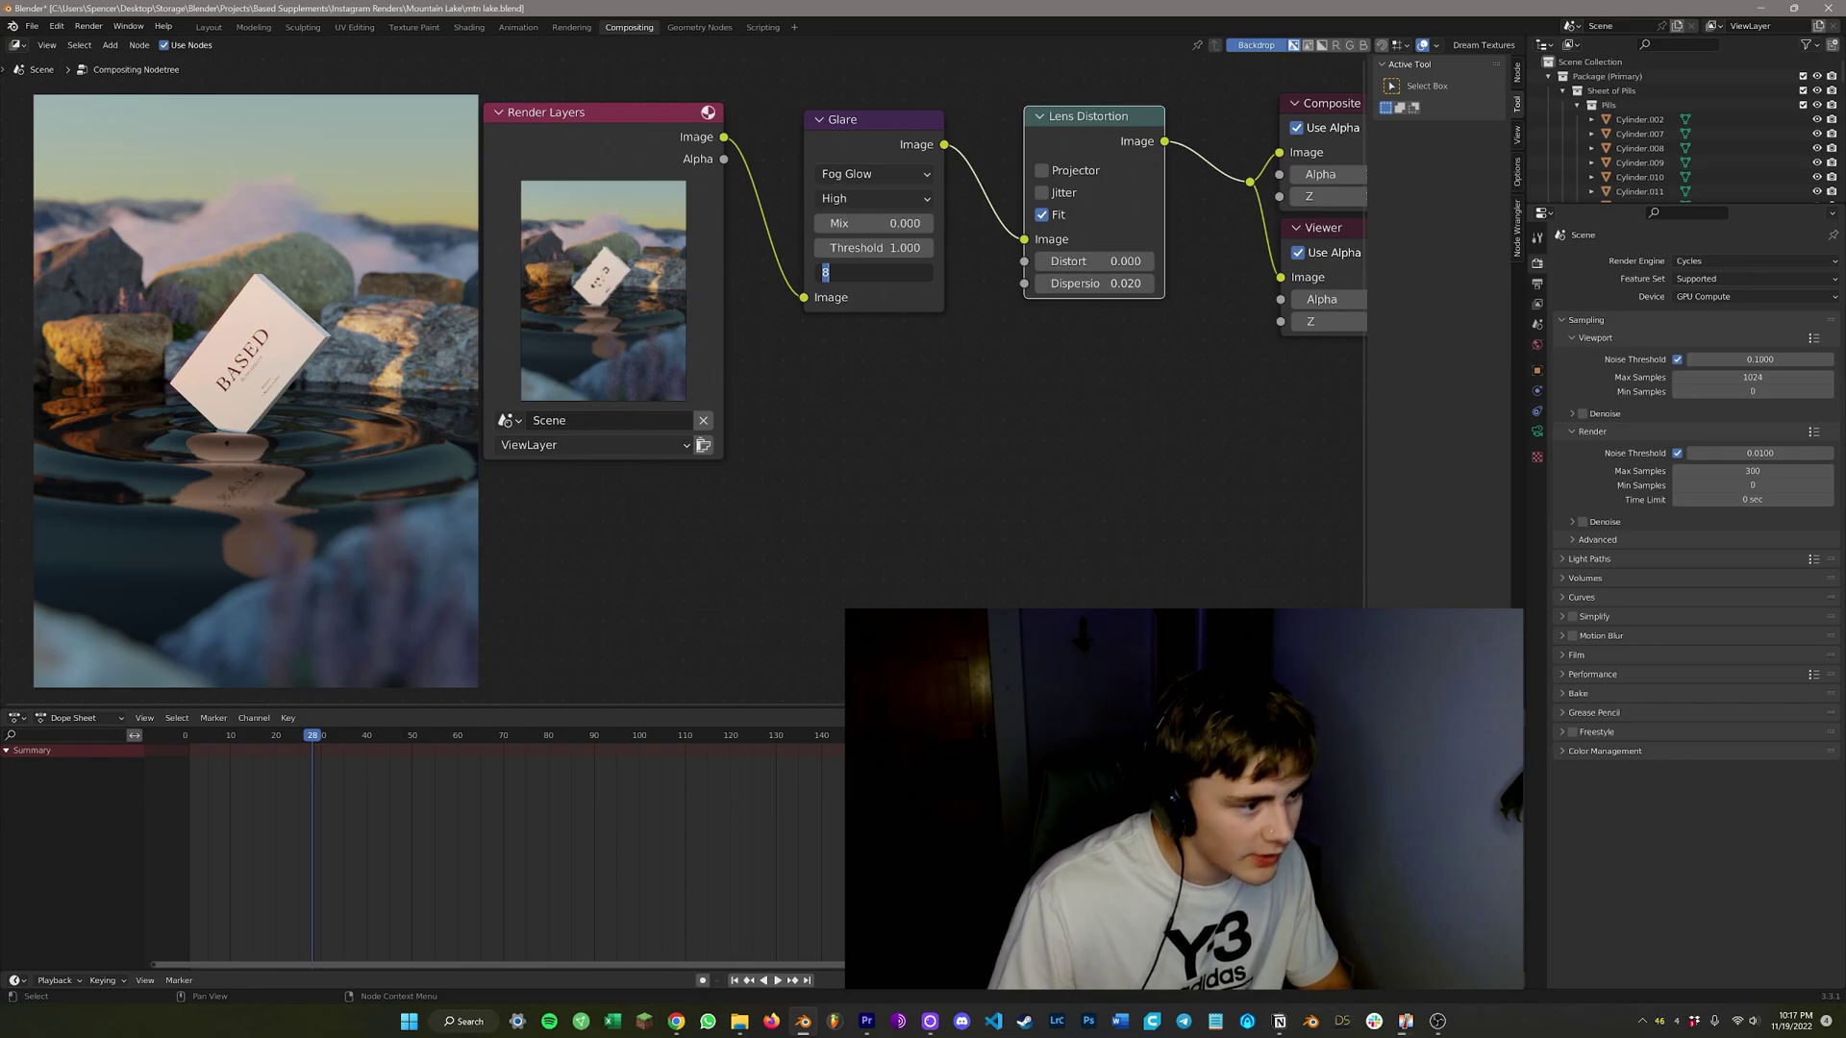
text(7)
key(Return)
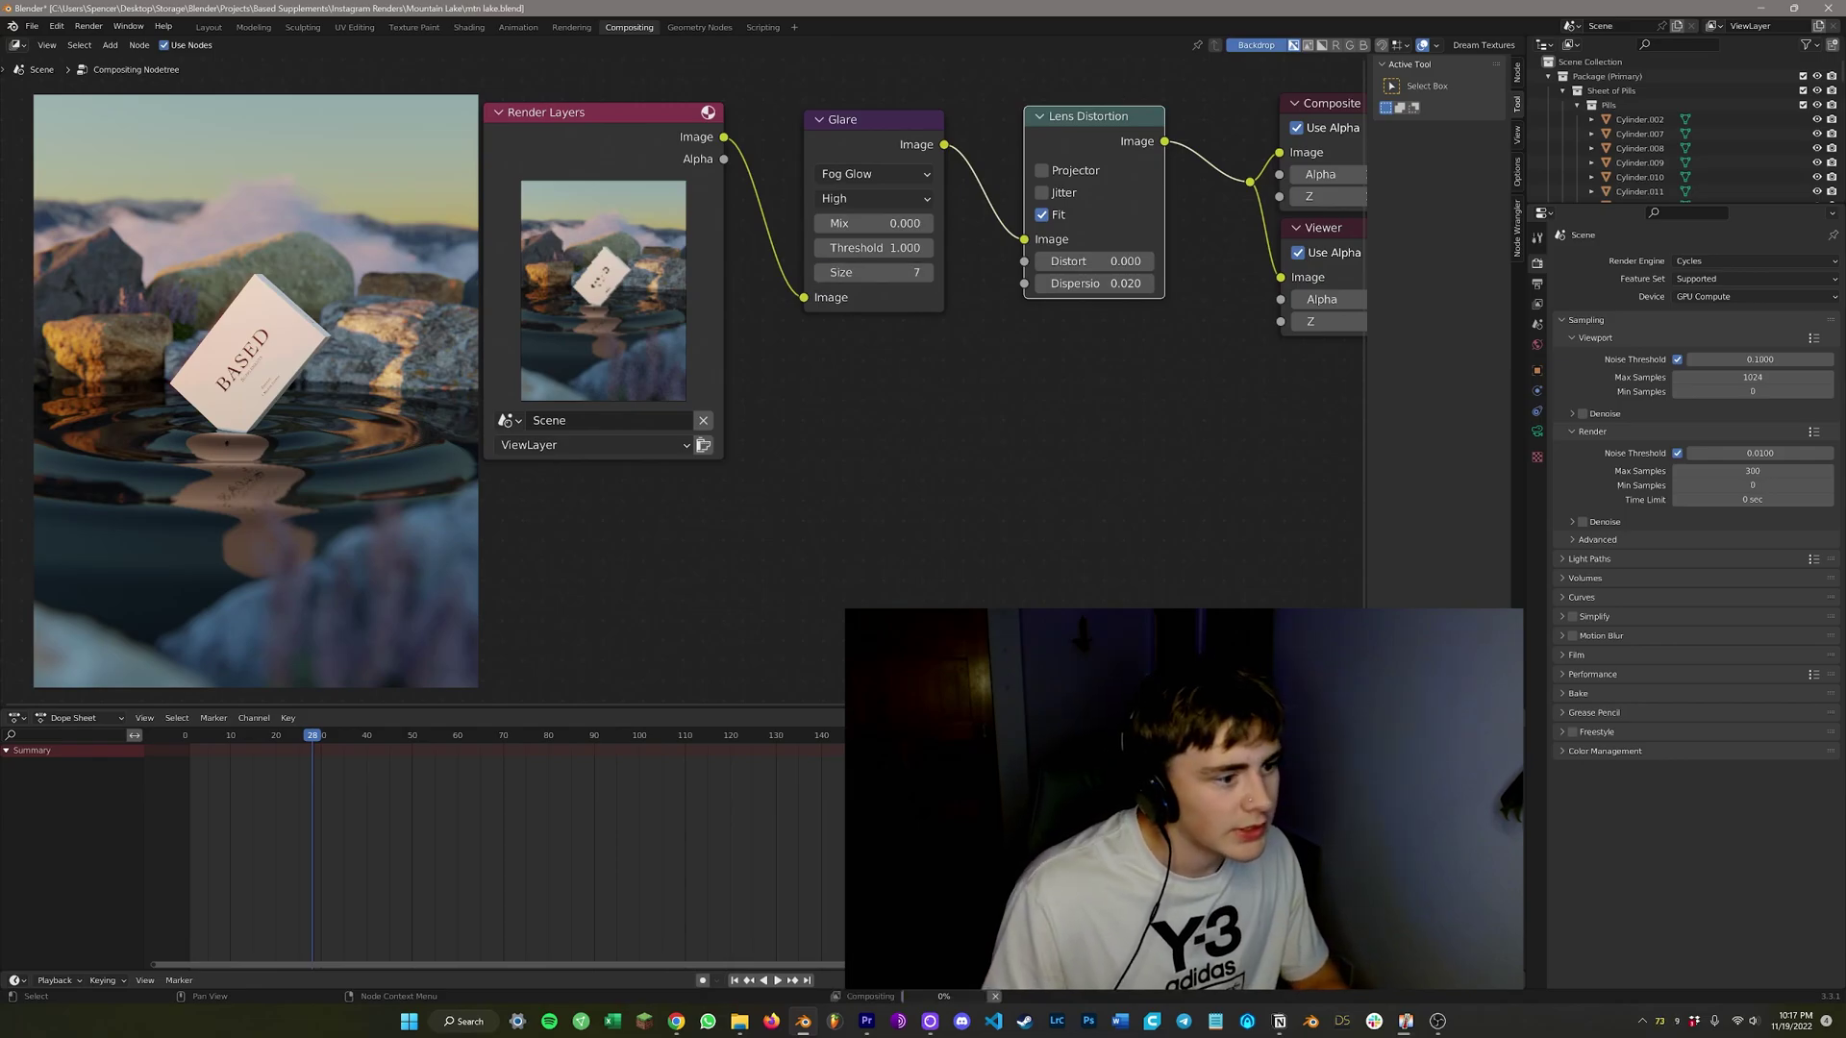
scroll(1100, 630, down, 1)
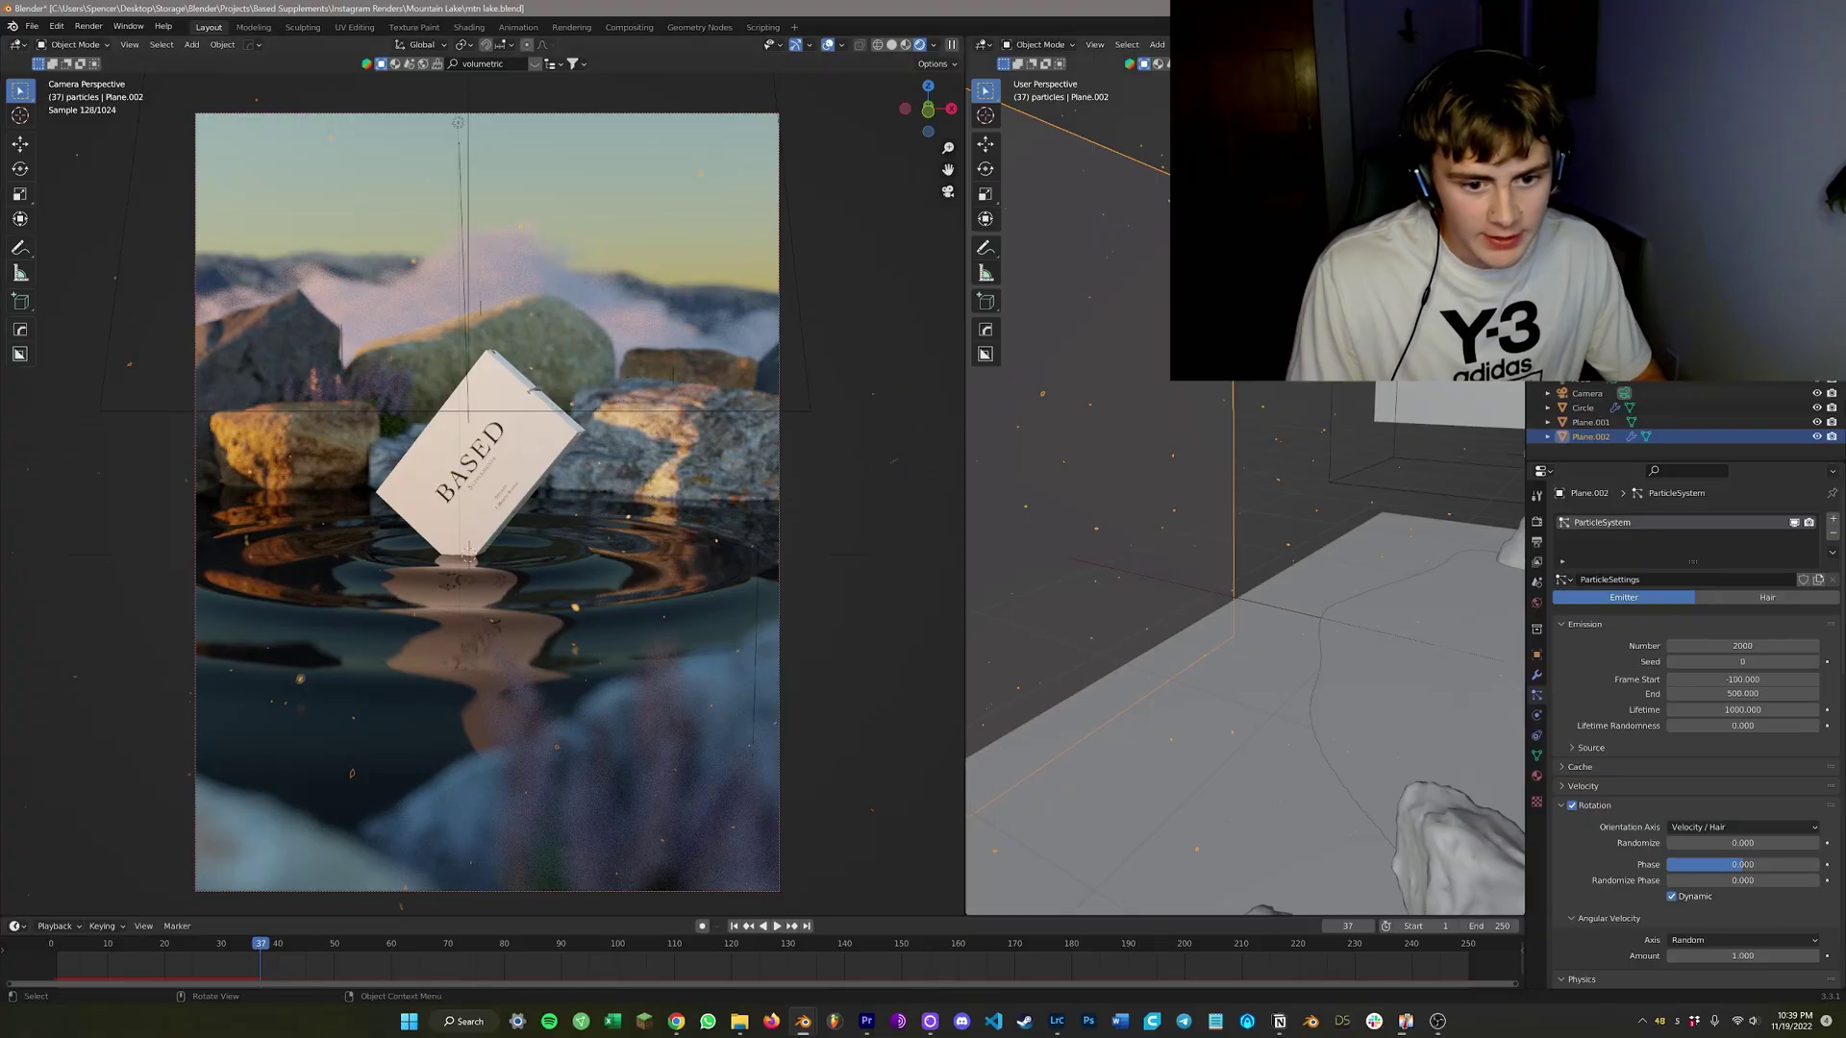
Examine the floating particles around the box in the rendered camera view with the viewport overlays hidden.
middle_drag(1346, 548, 1183, 534)
middle_drag(1321, 586, 1341, 576)
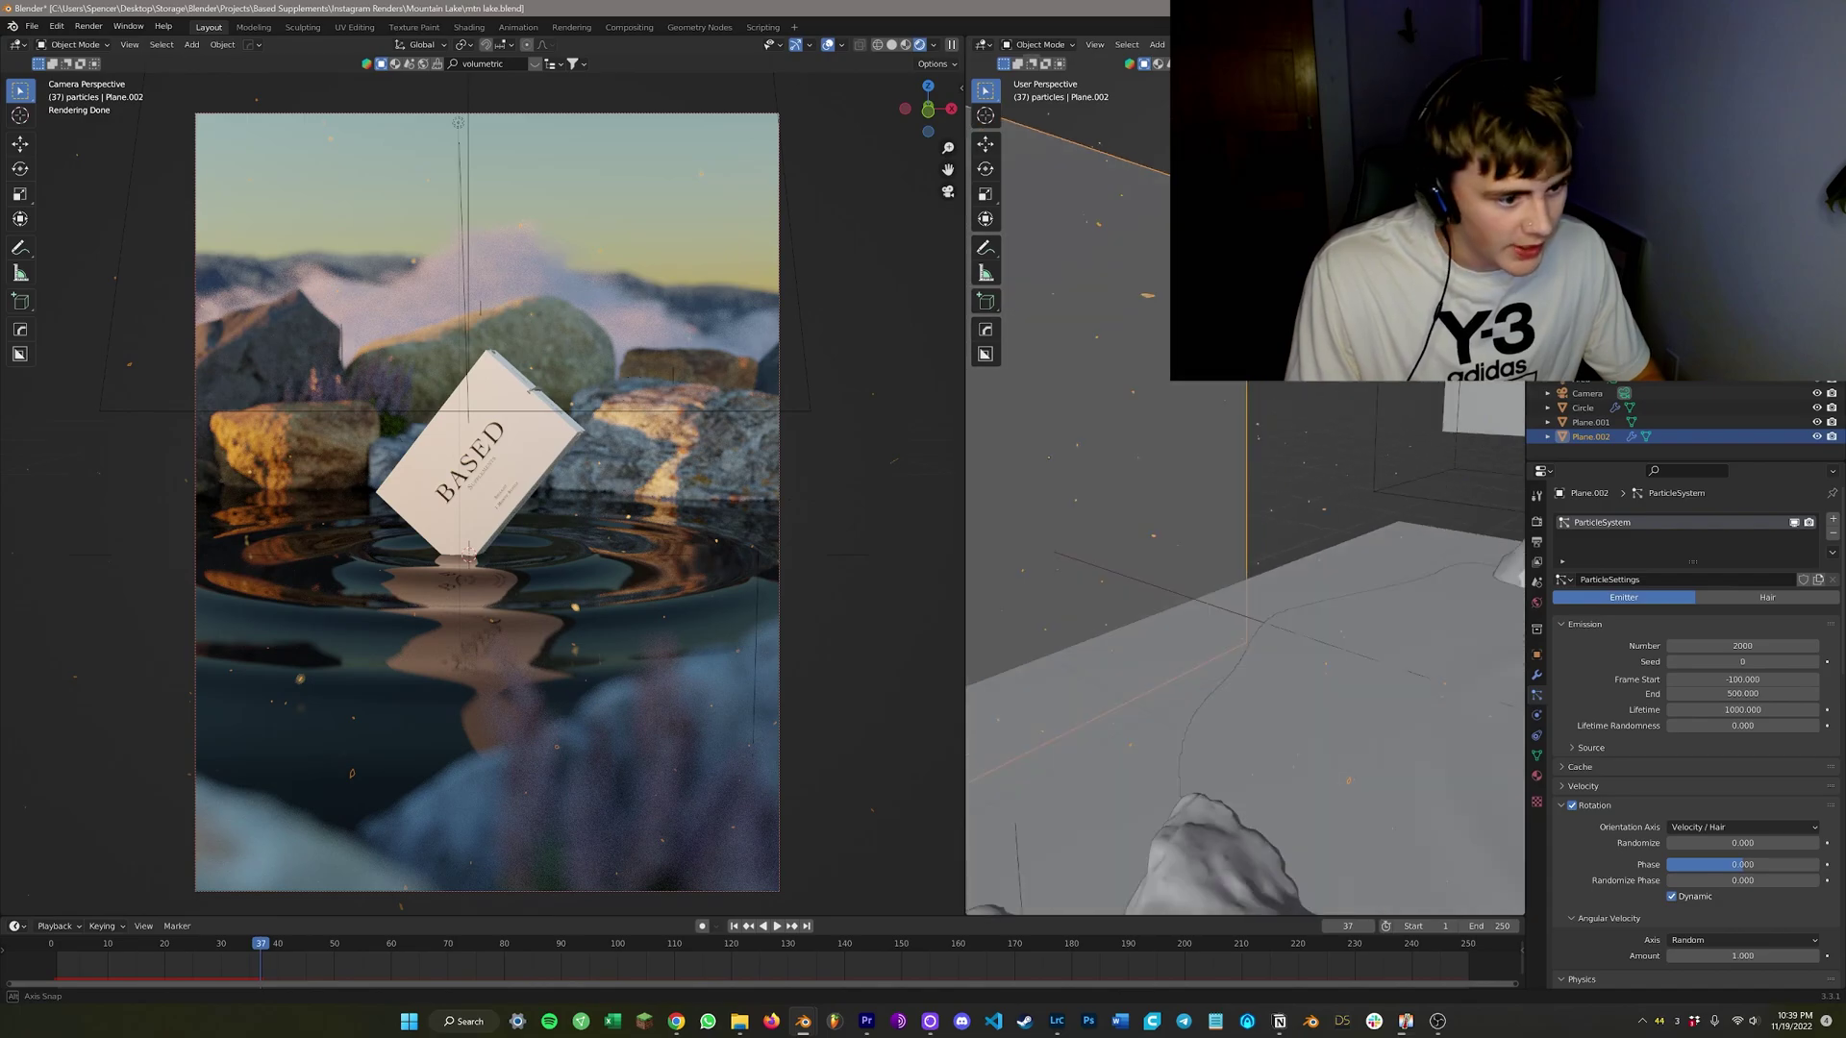
key(shift+alt+z)
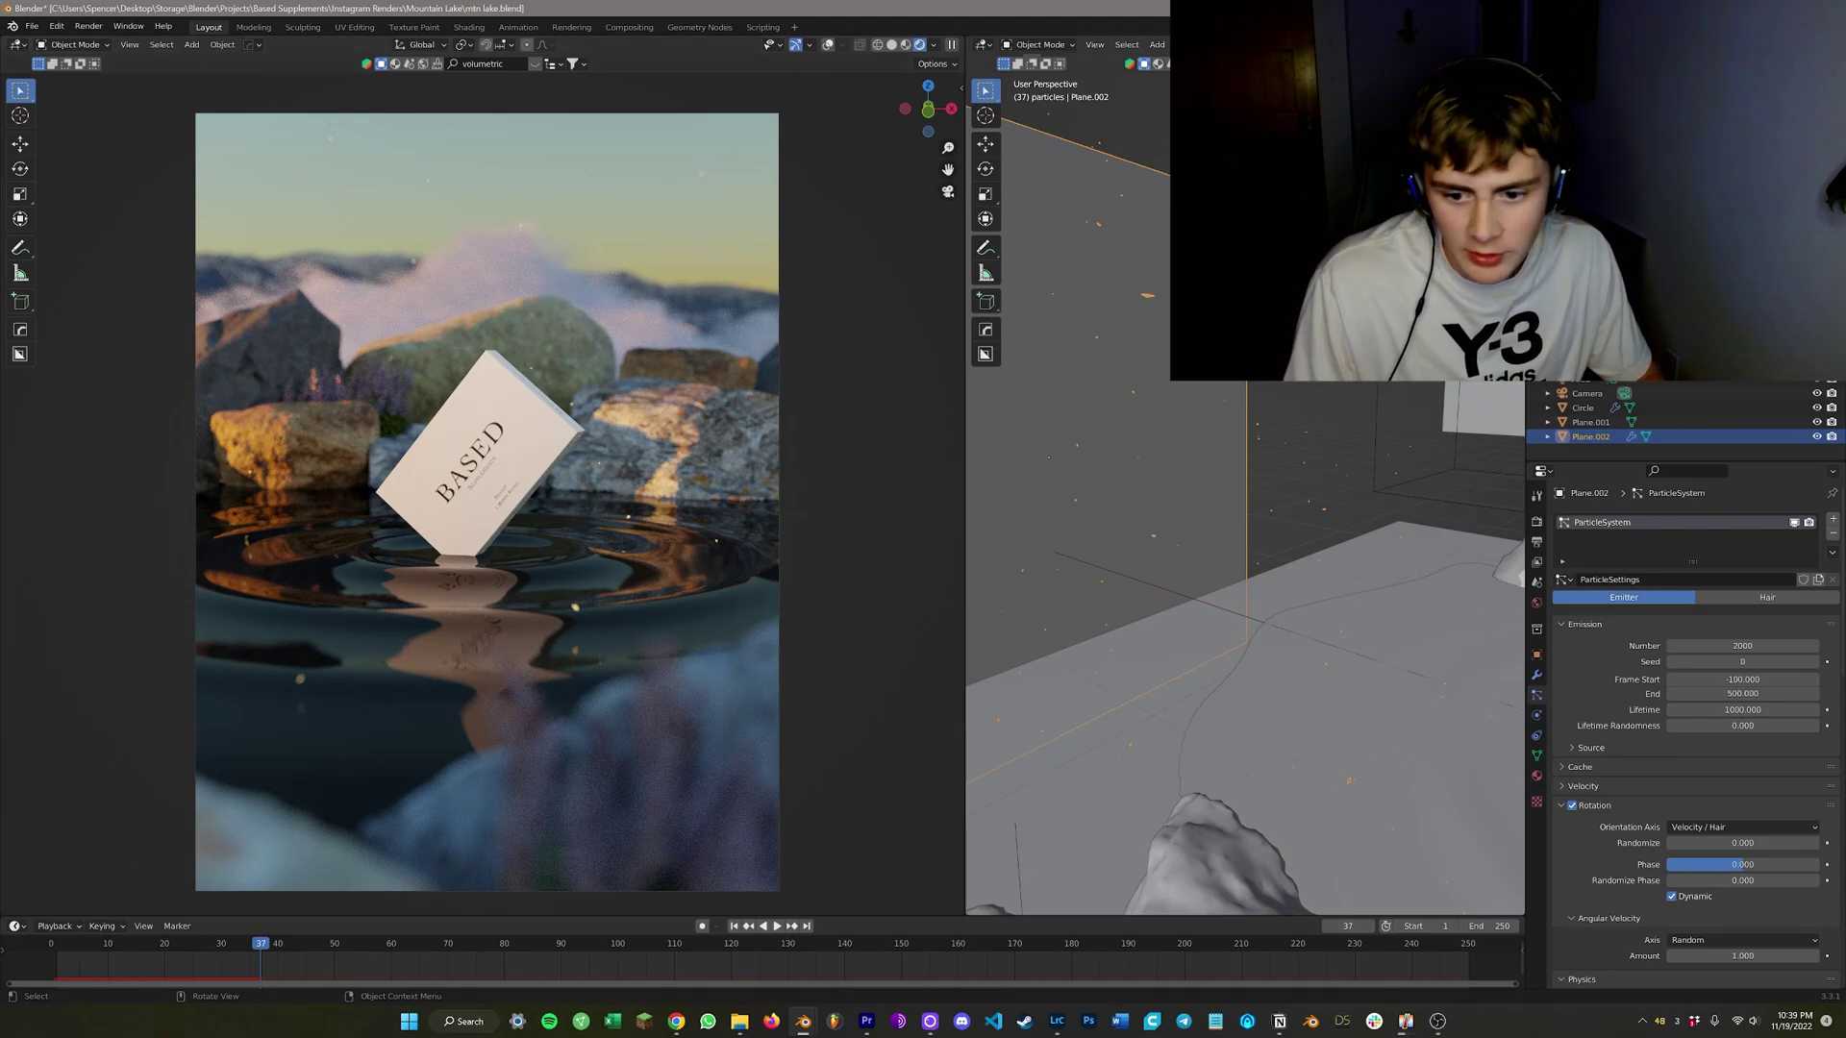
text(27)
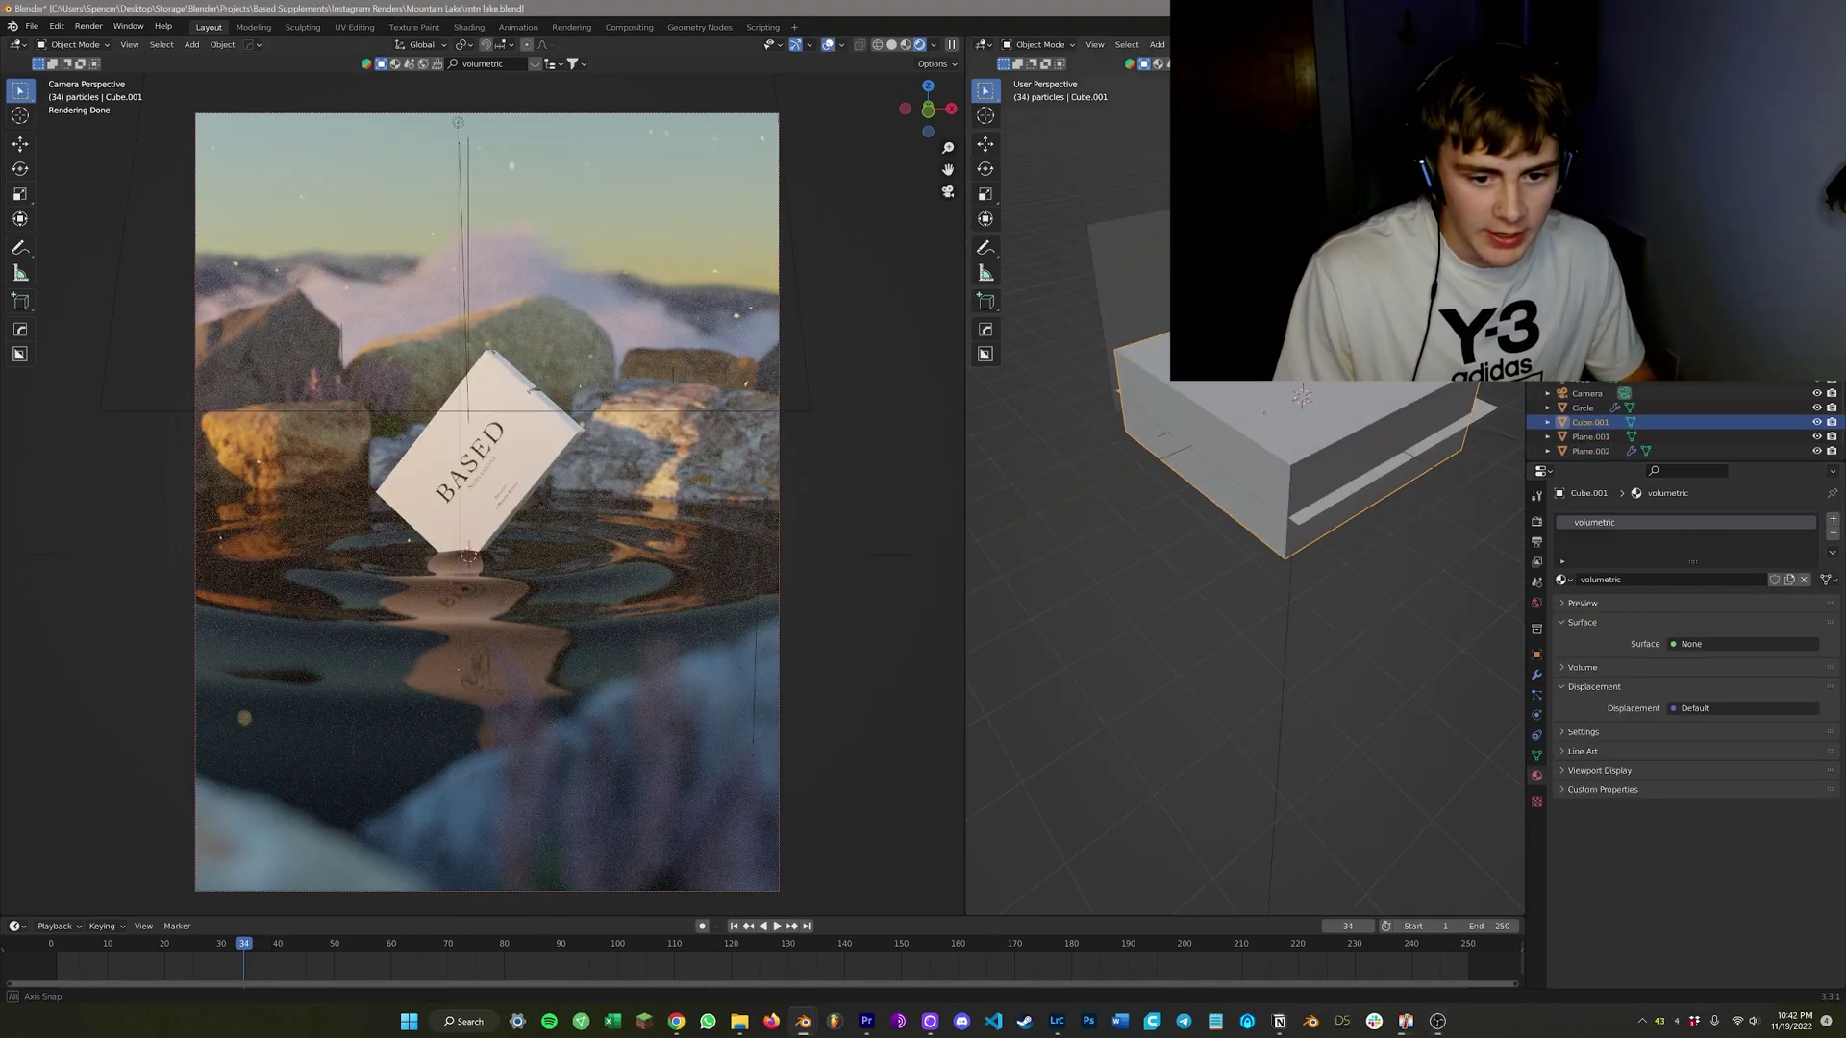
Show the volumetric material of the large cube in the Shader Editor, with the Volume Scatter and Material Output nodes in view.
scroll(1245, 500, up, 4)
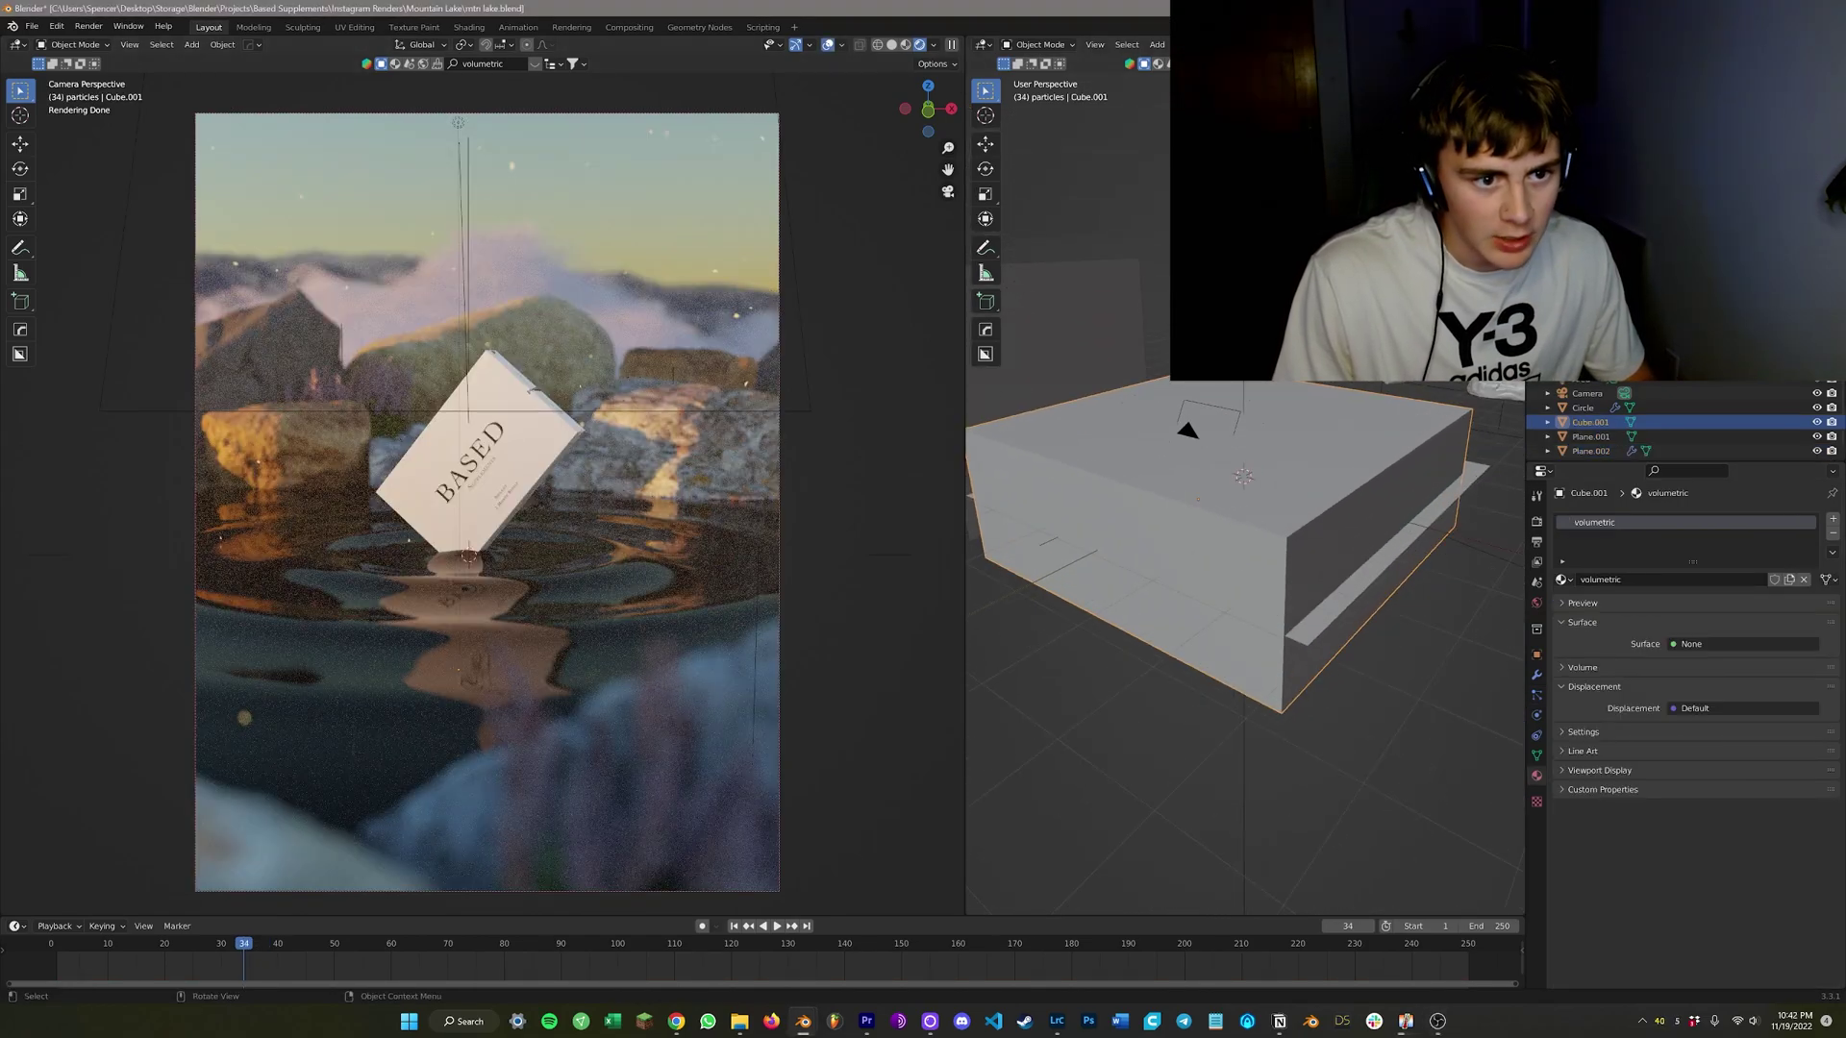
click(983, 45)
click(1021, 196)
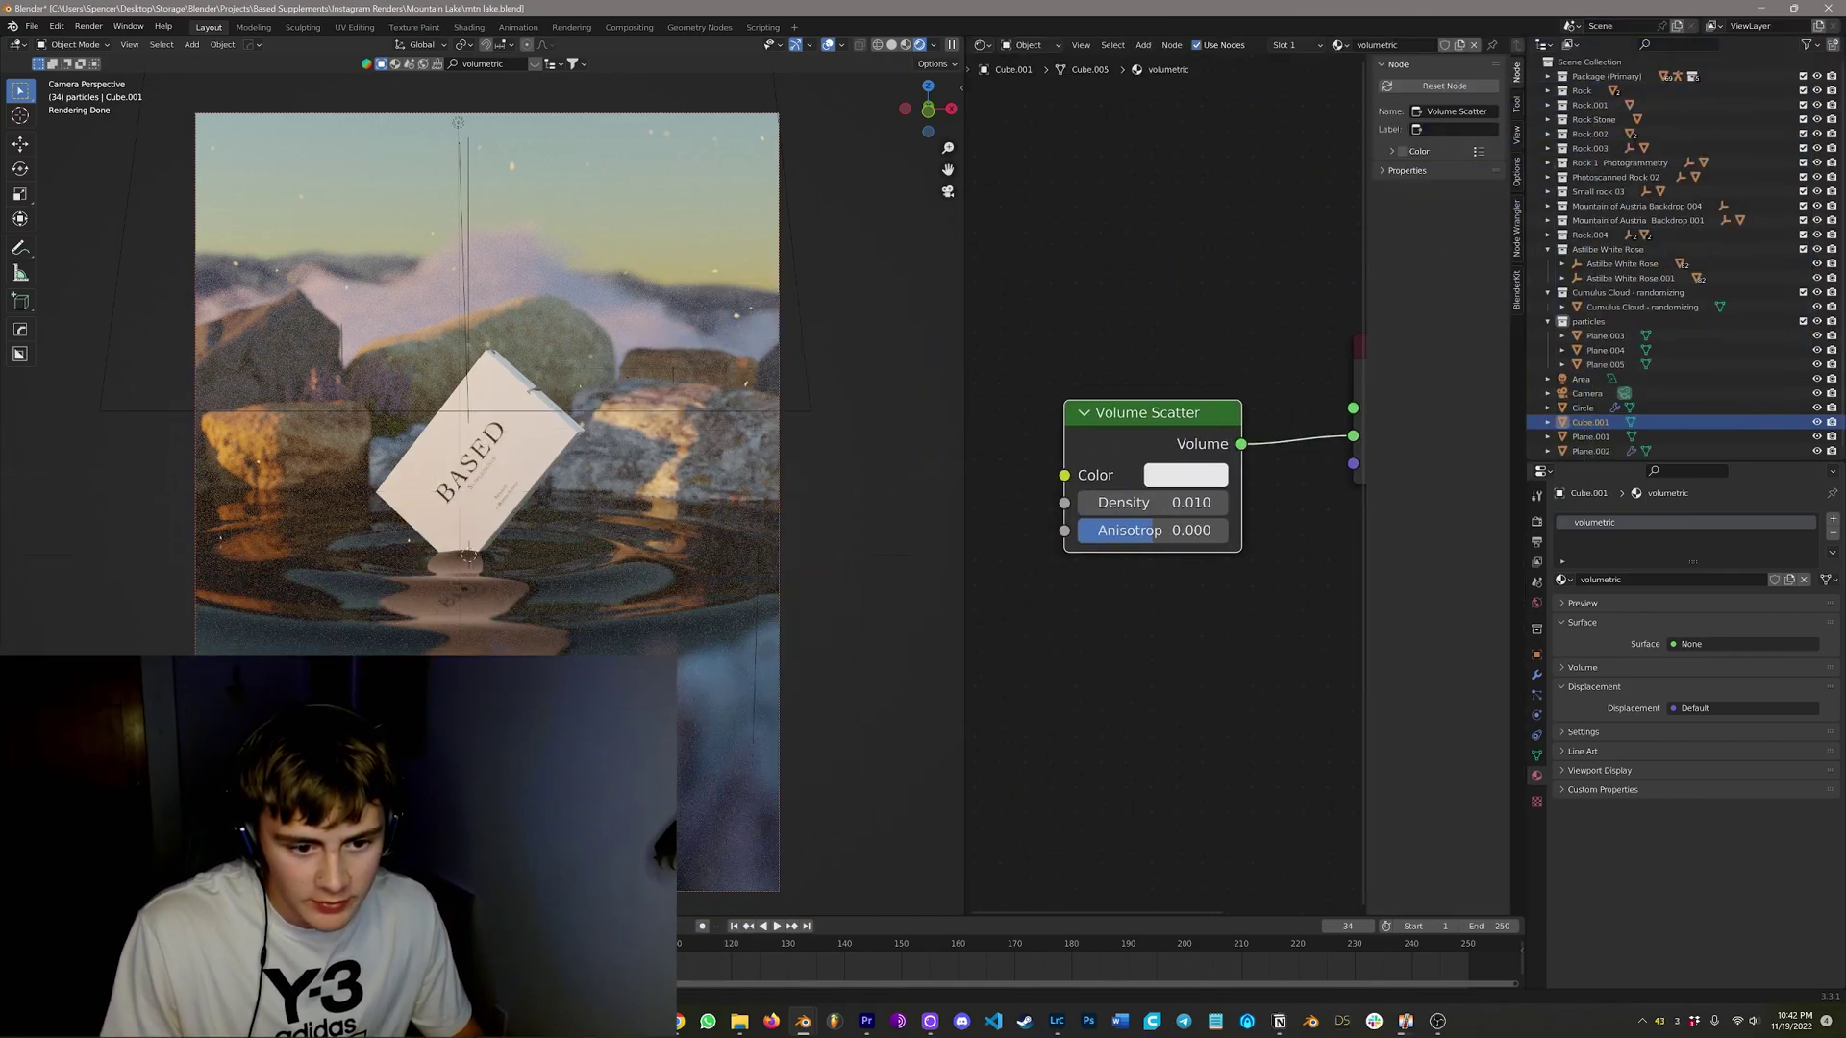
scroll(1166, 479, down, 7)
scroll(1233, 483, up, 6)
middle_drag(1234, 483, 1157, 502)
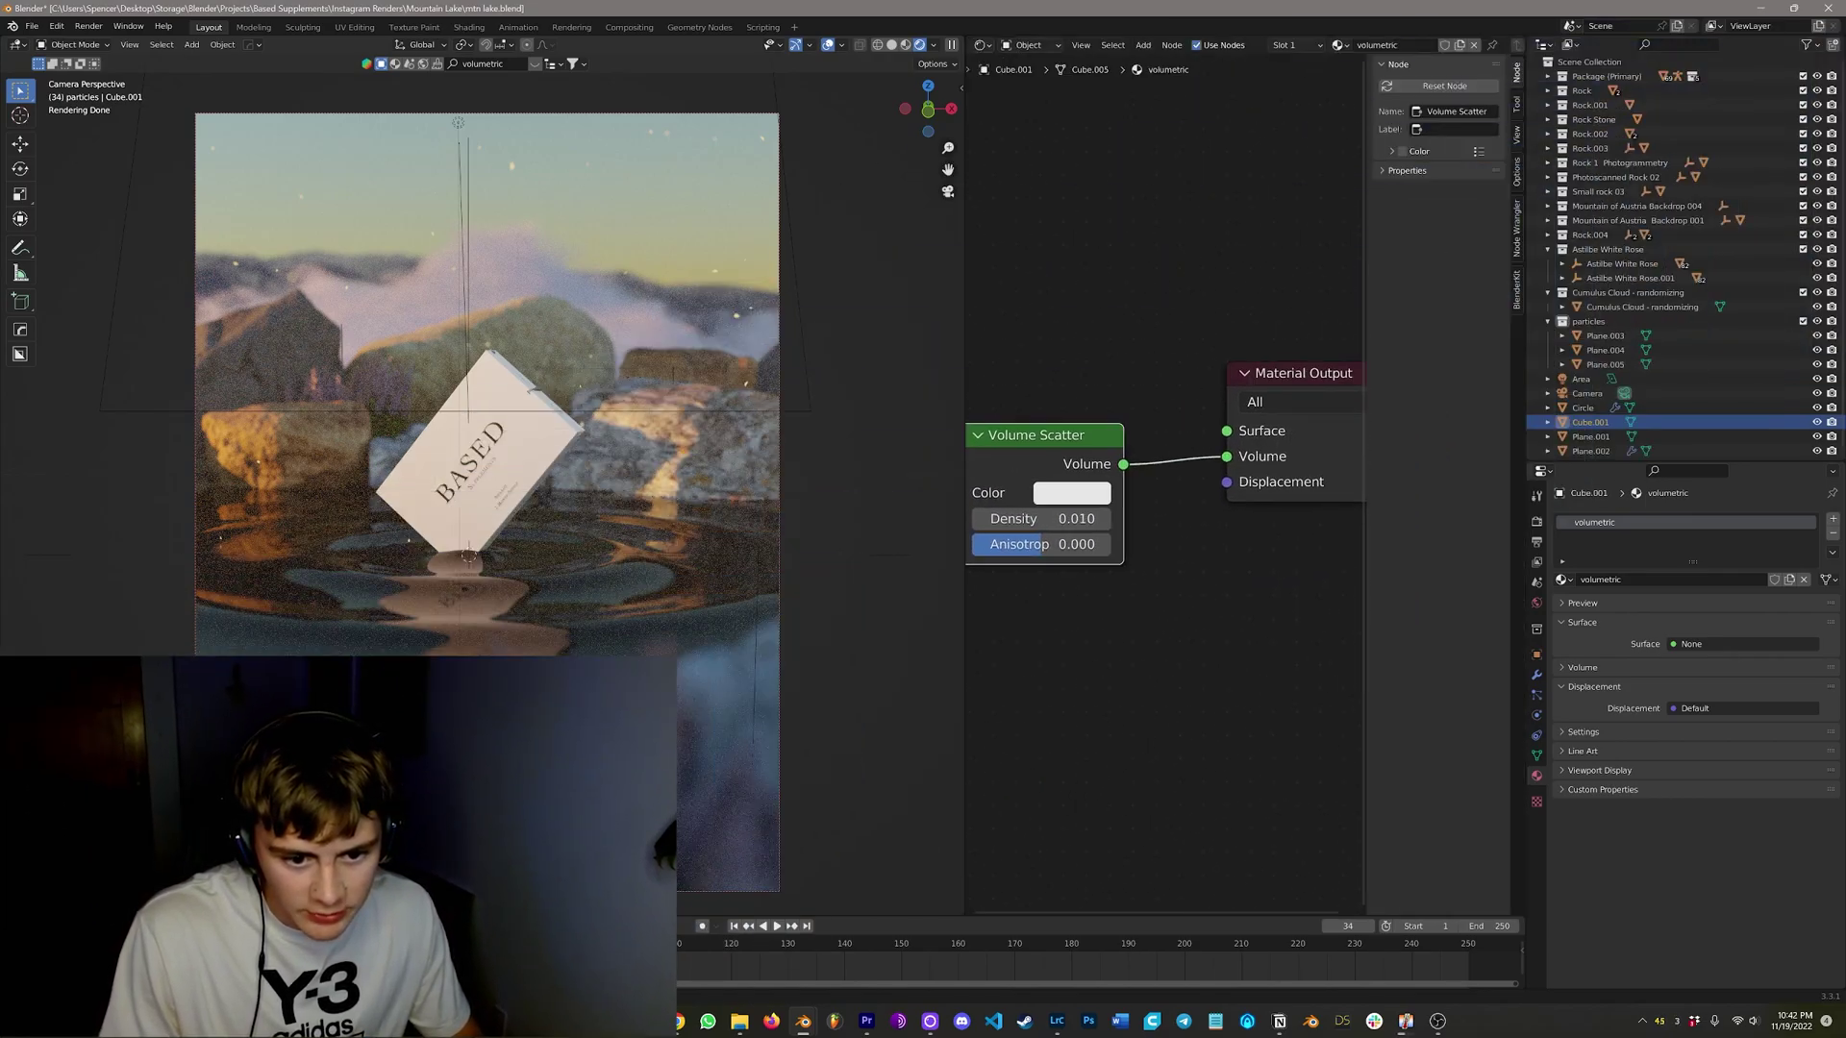
key(KP_Decimal)
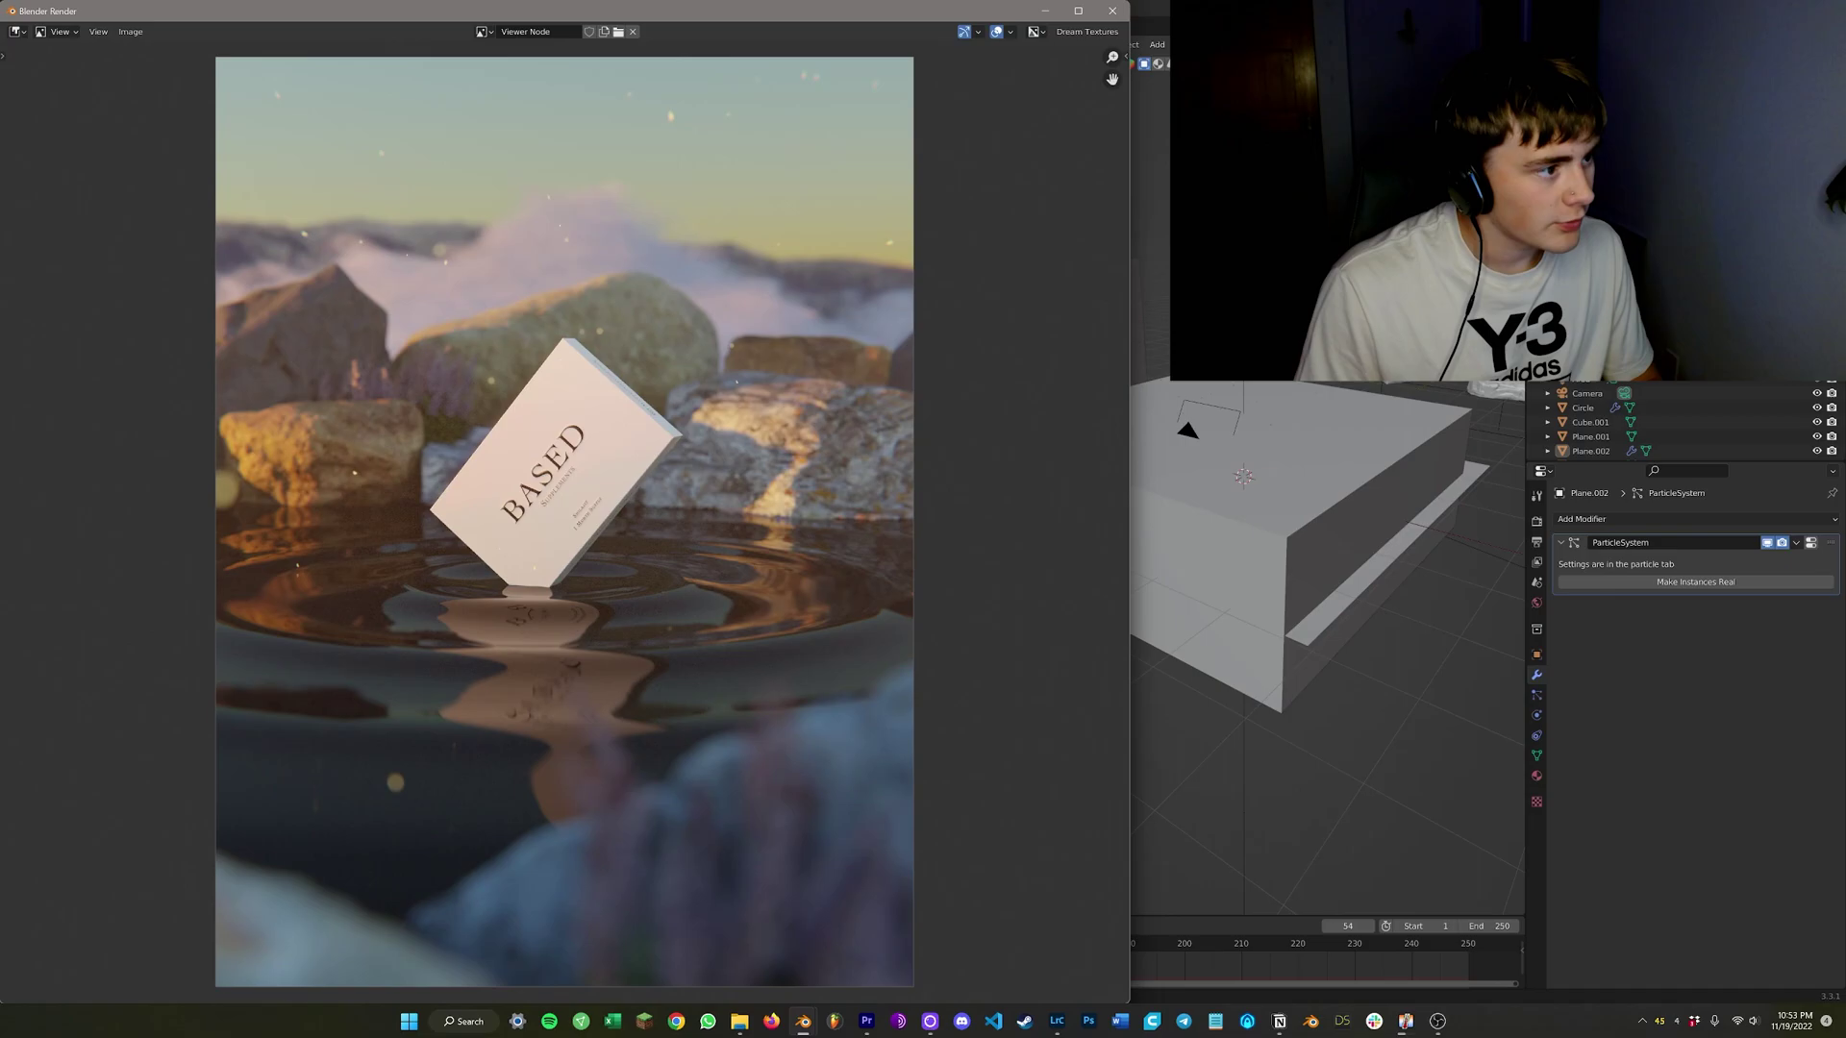
Save the finished composited render as an image file.
click(130, 32)
click(154, 117)
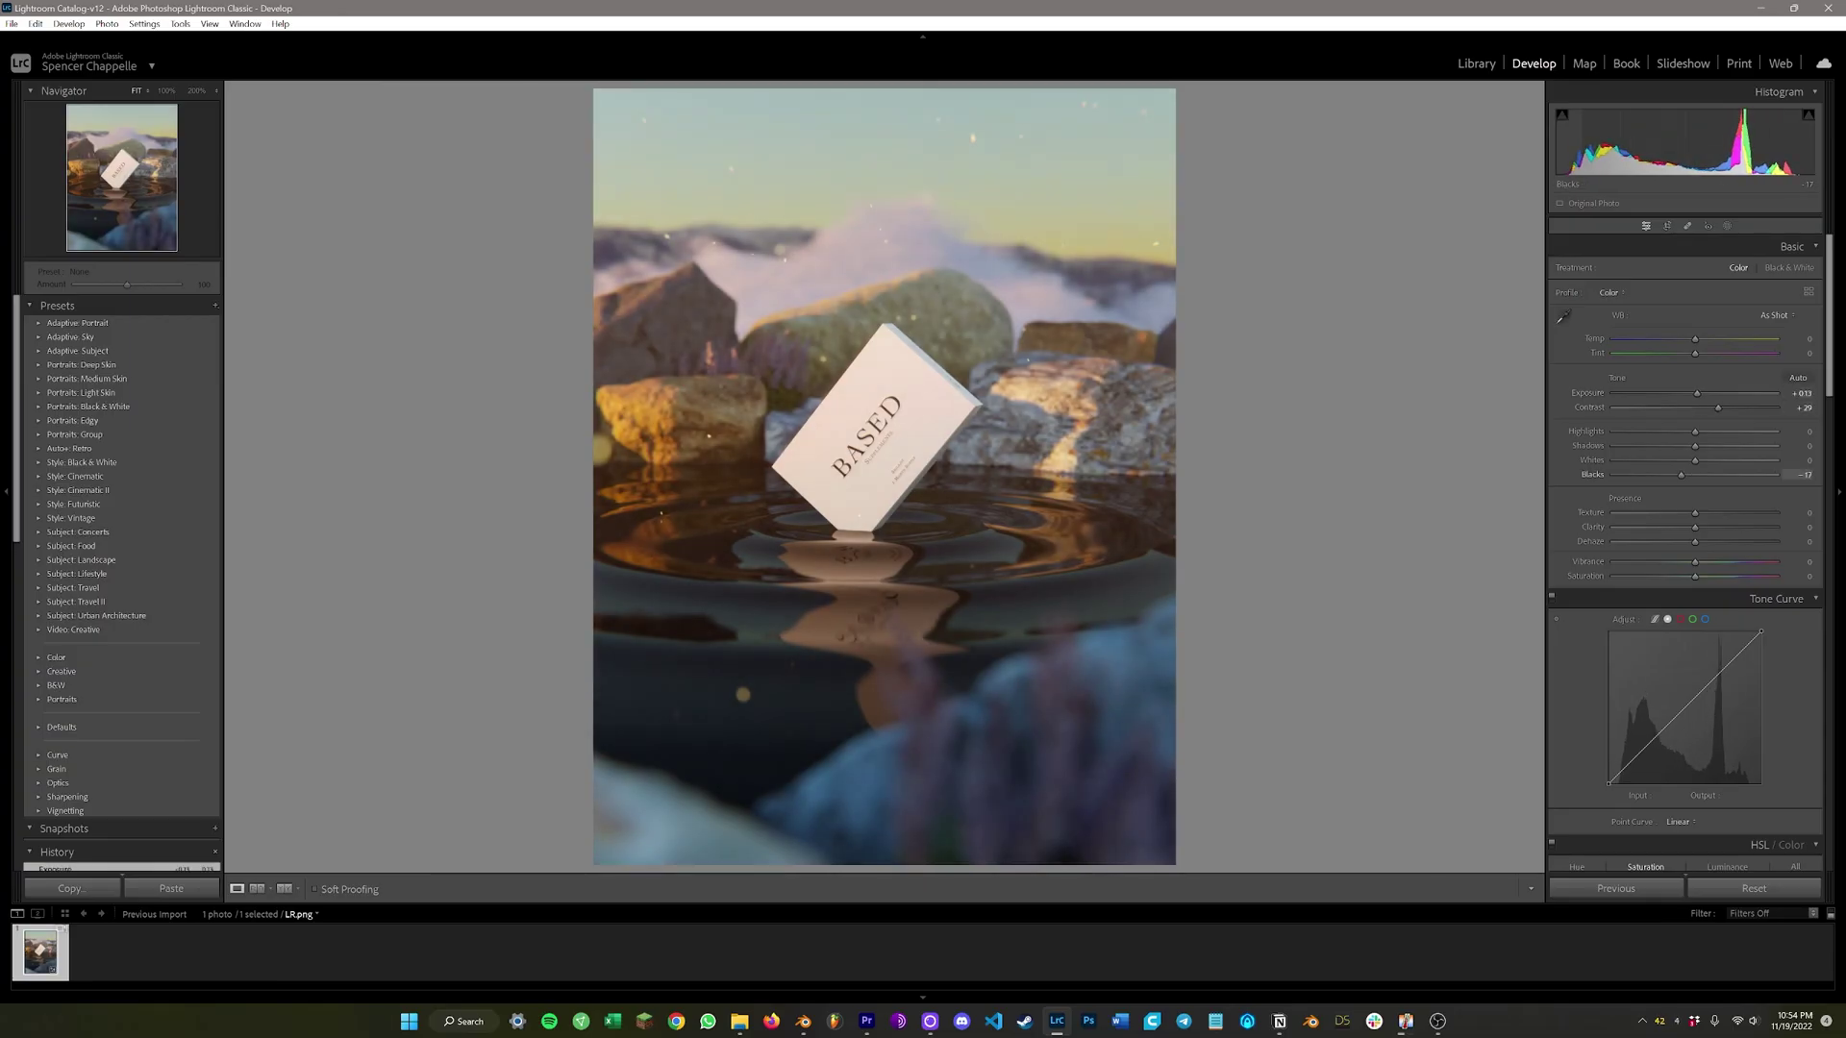
In Lightroom Classic, enable Remove Chromatic Aberration for LR.png and check the photo zoomed in and full screen.
scroll(1683, 480, down, 5)
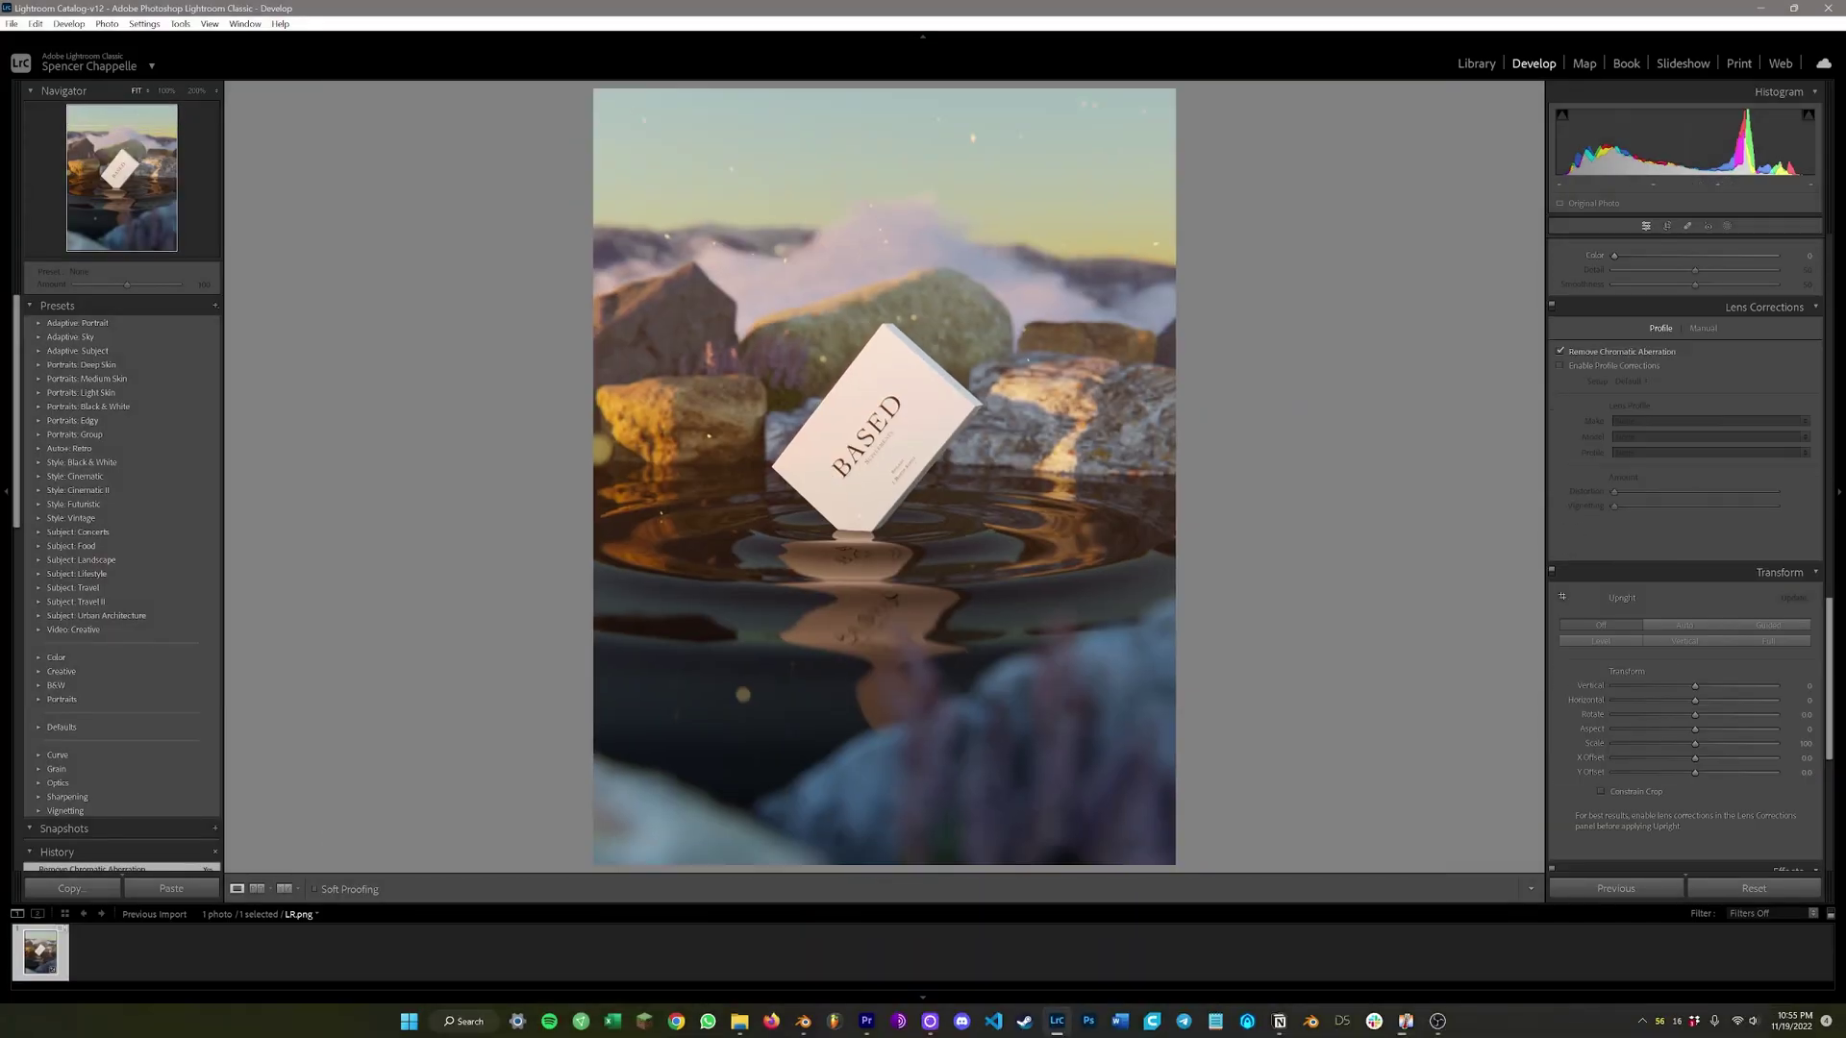
key(z)
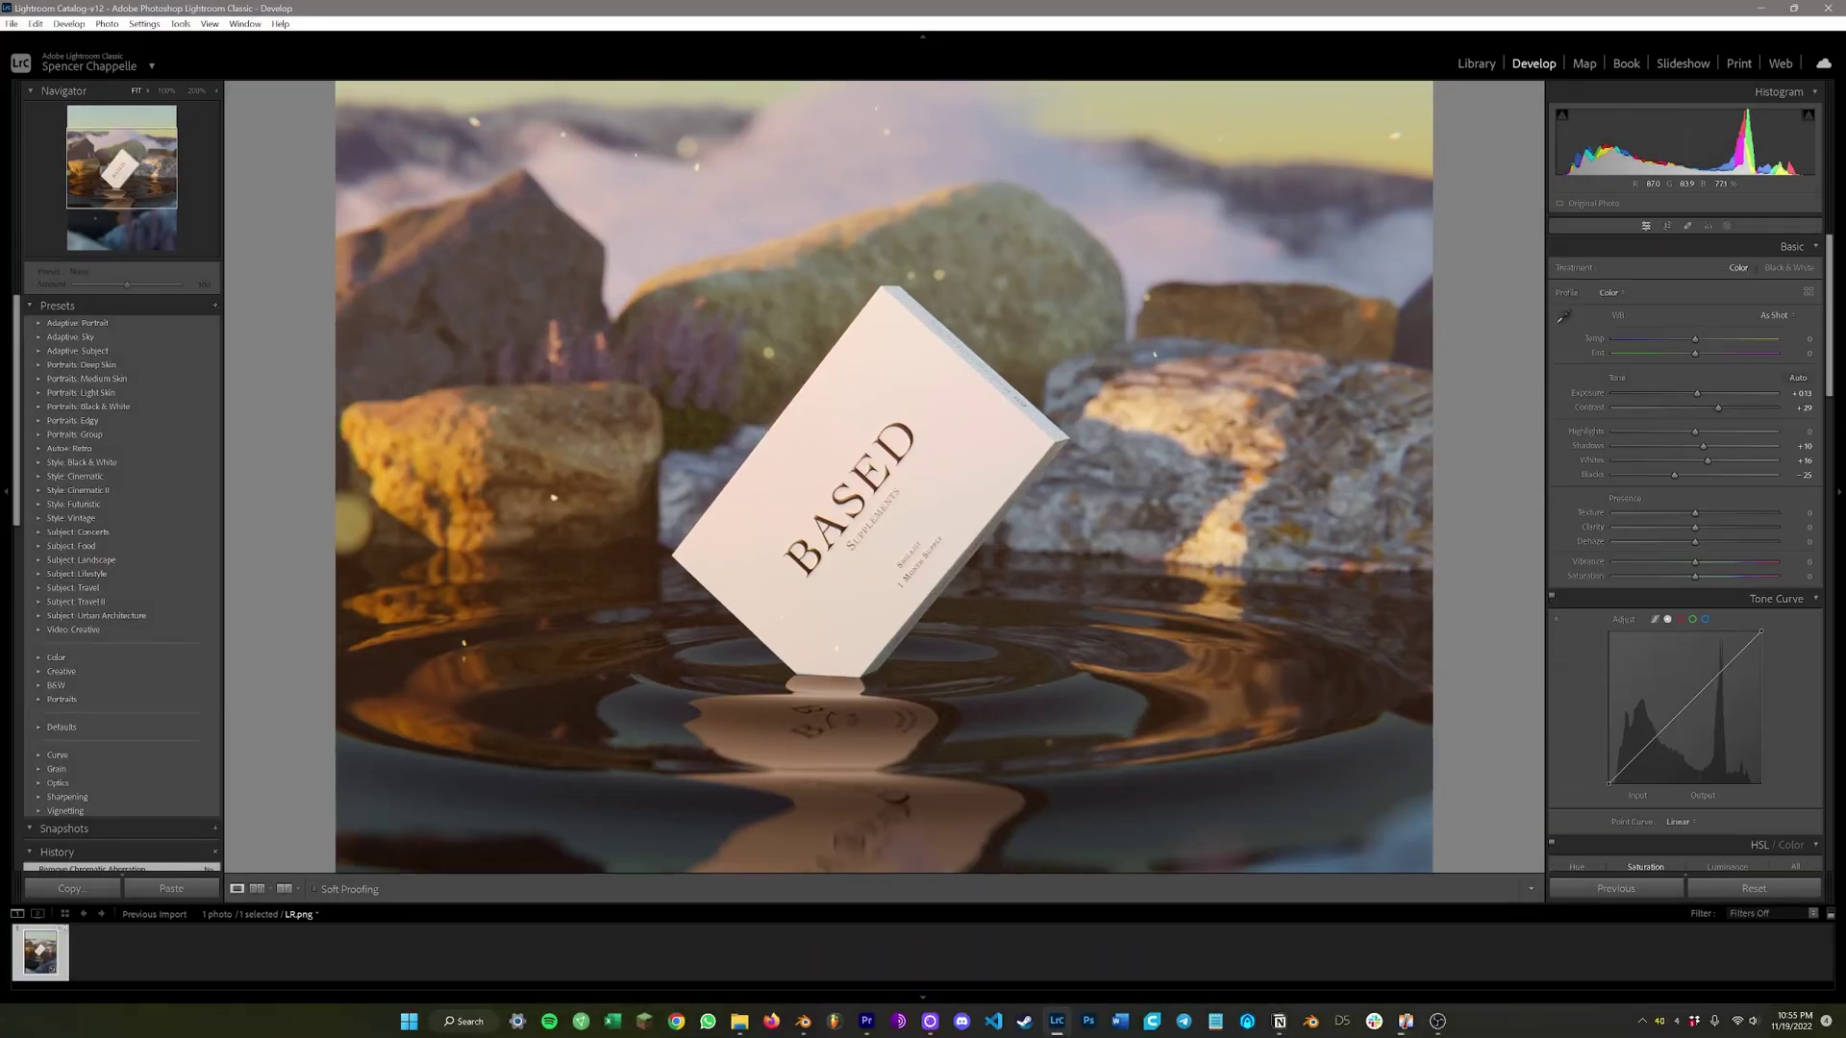
key(z)
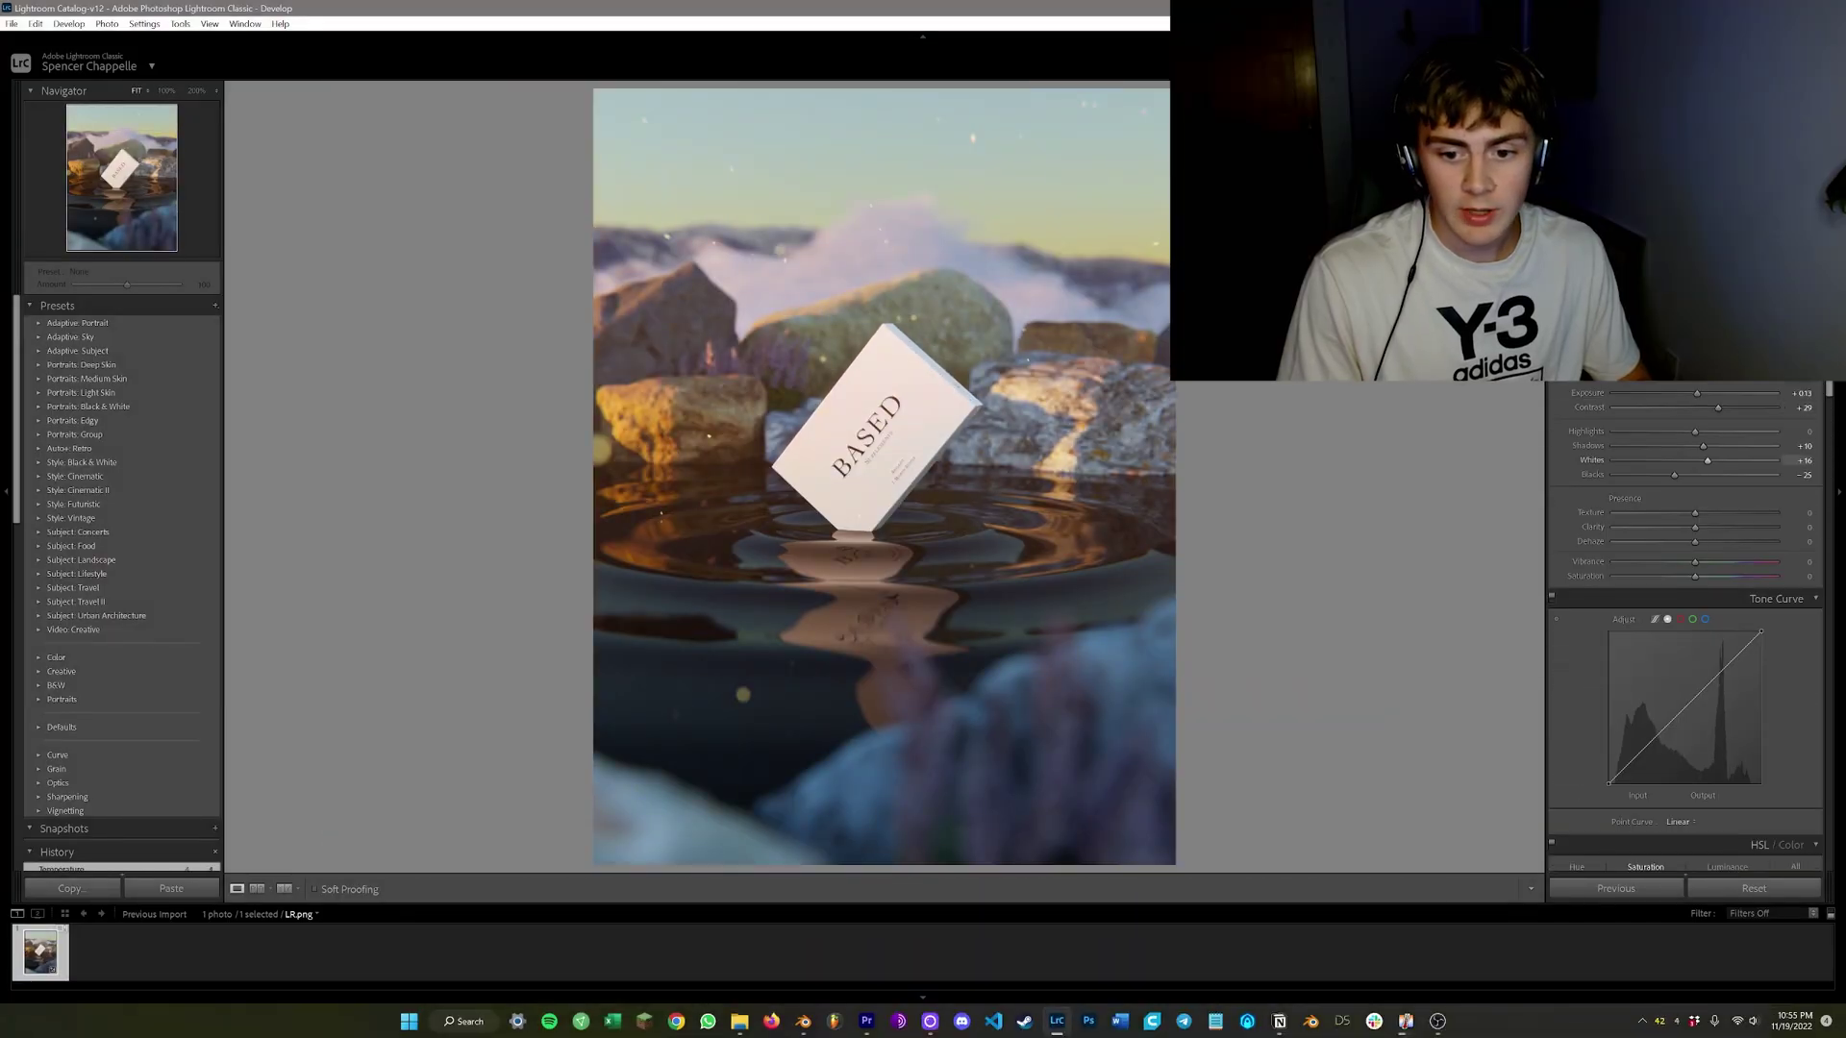
key(f)
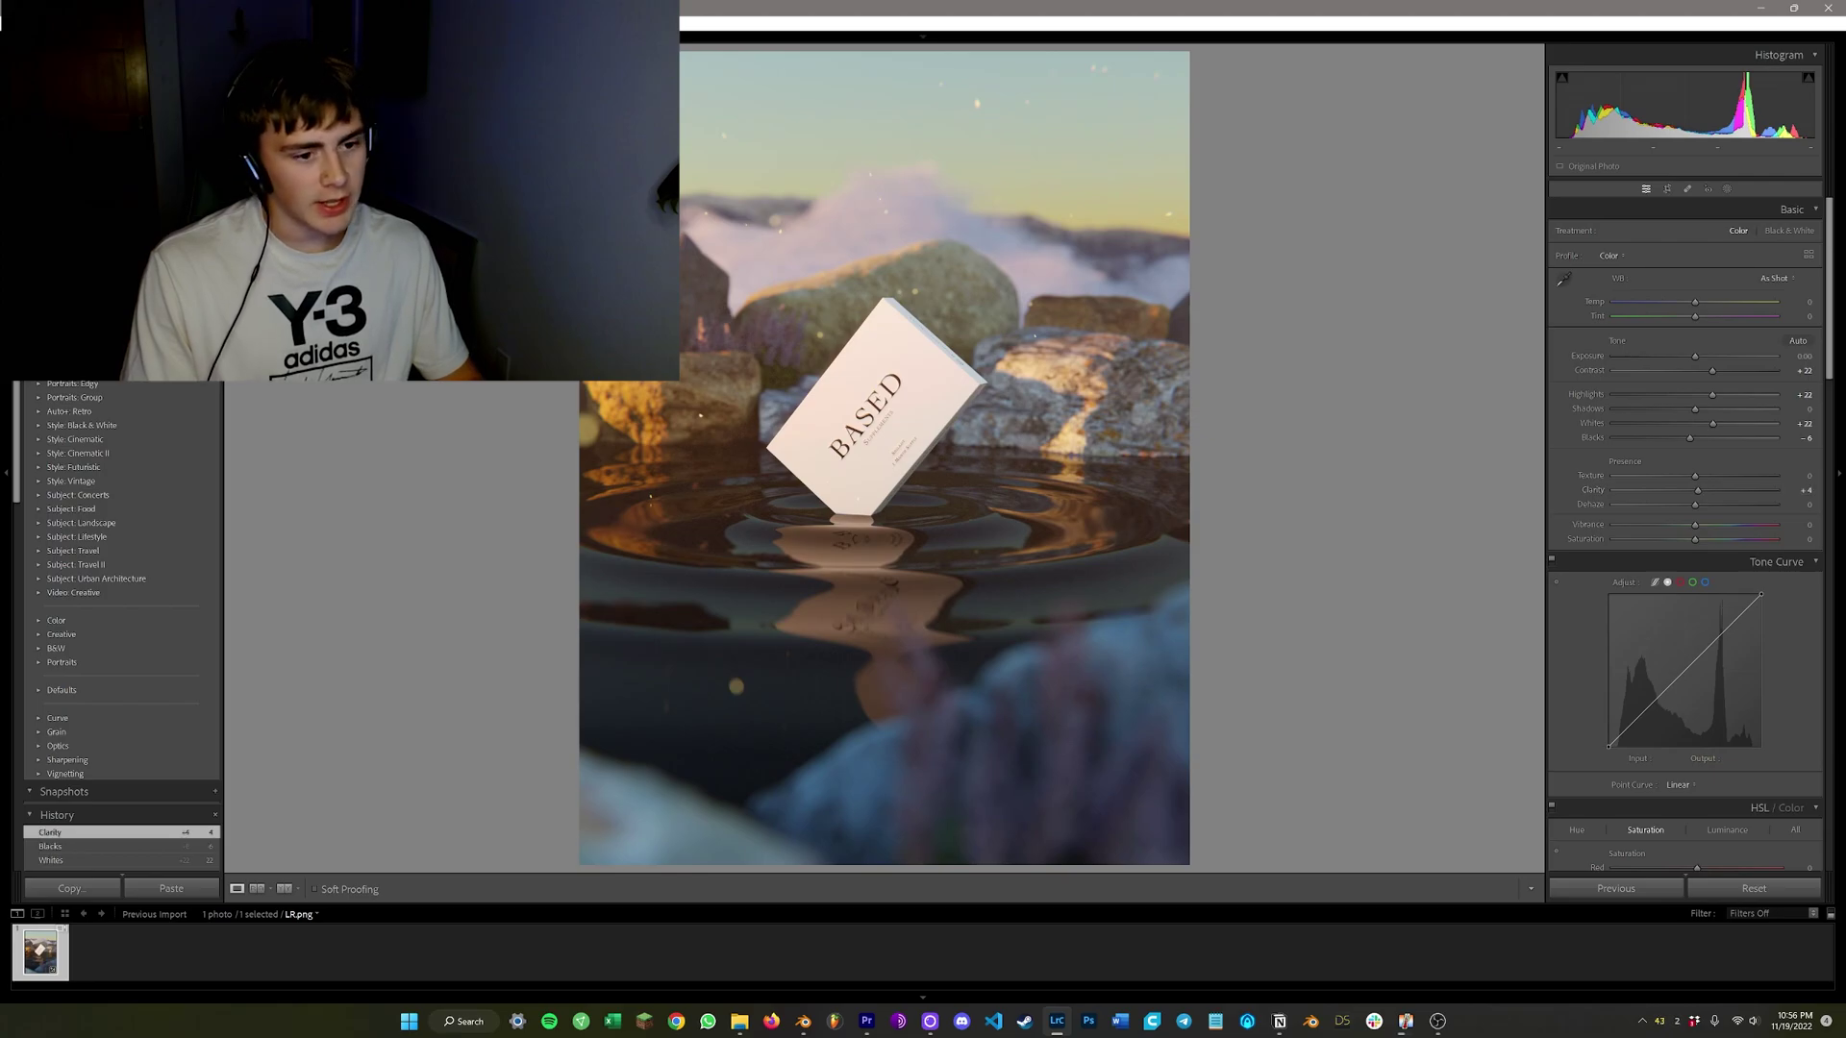
key(f)
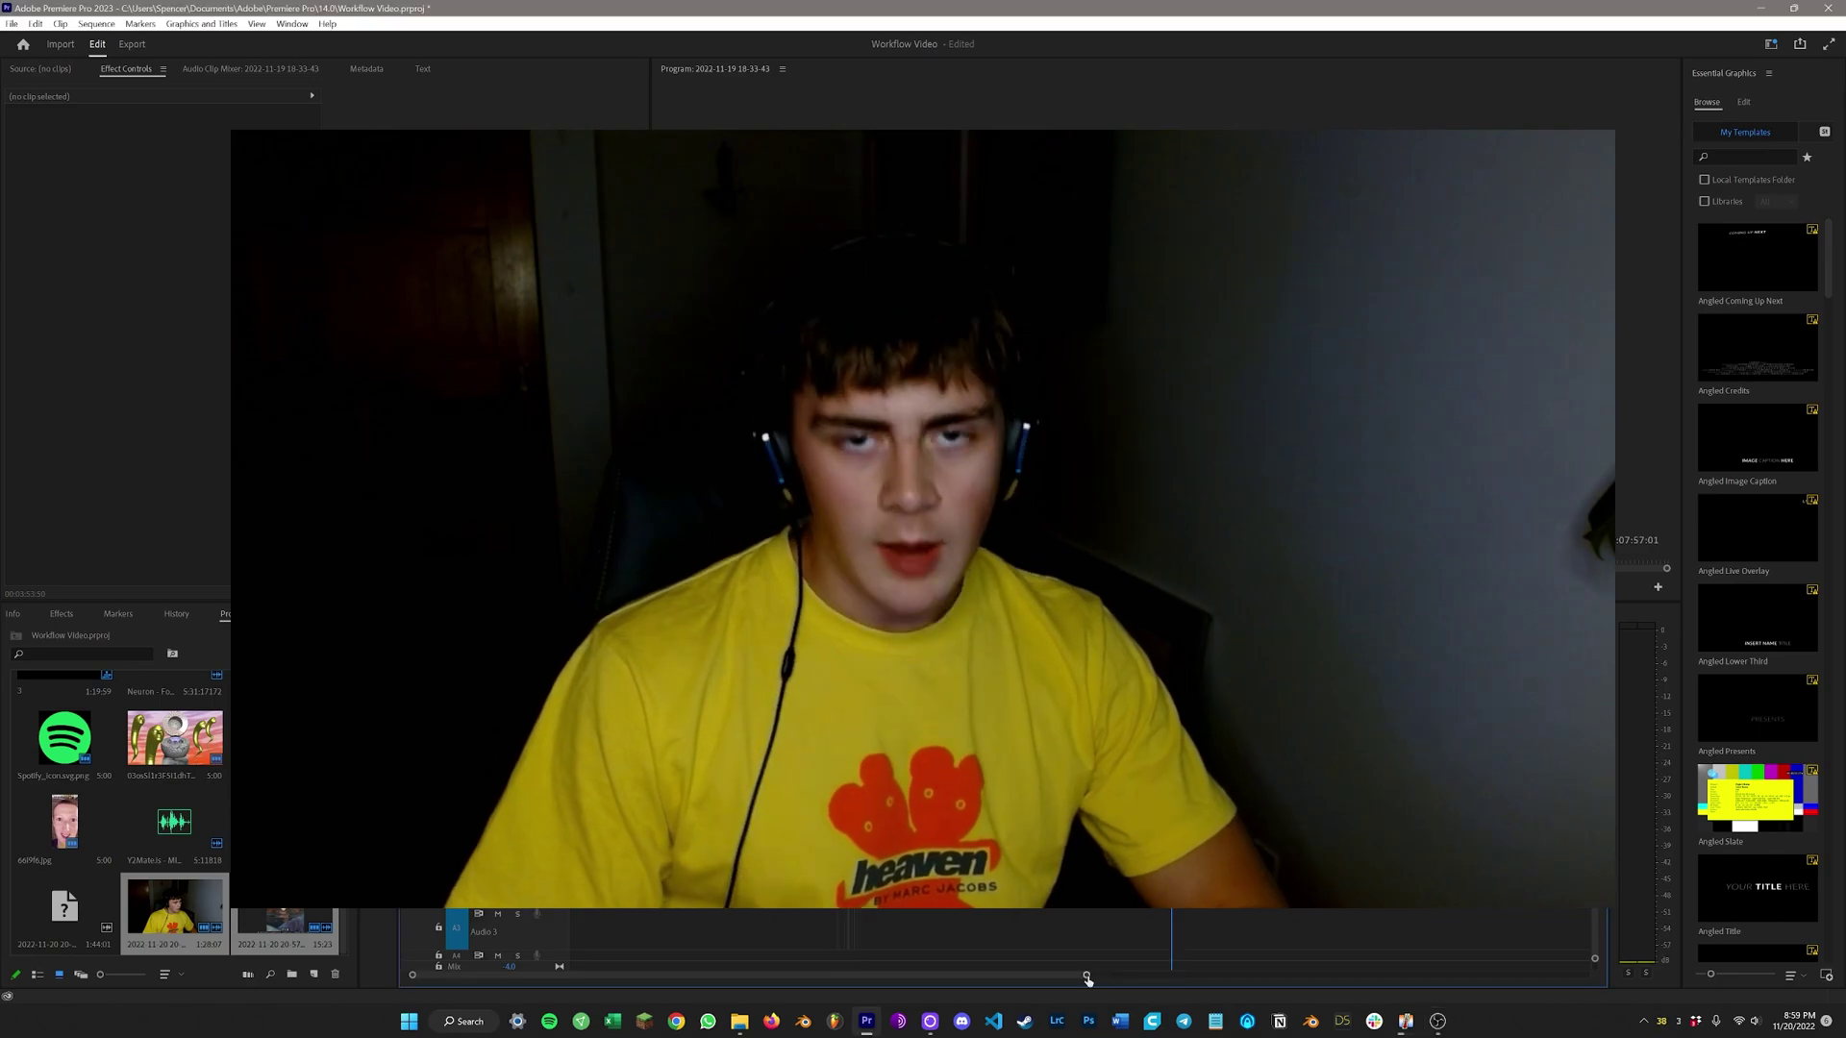
drag(1087, 978, 1142, 973)
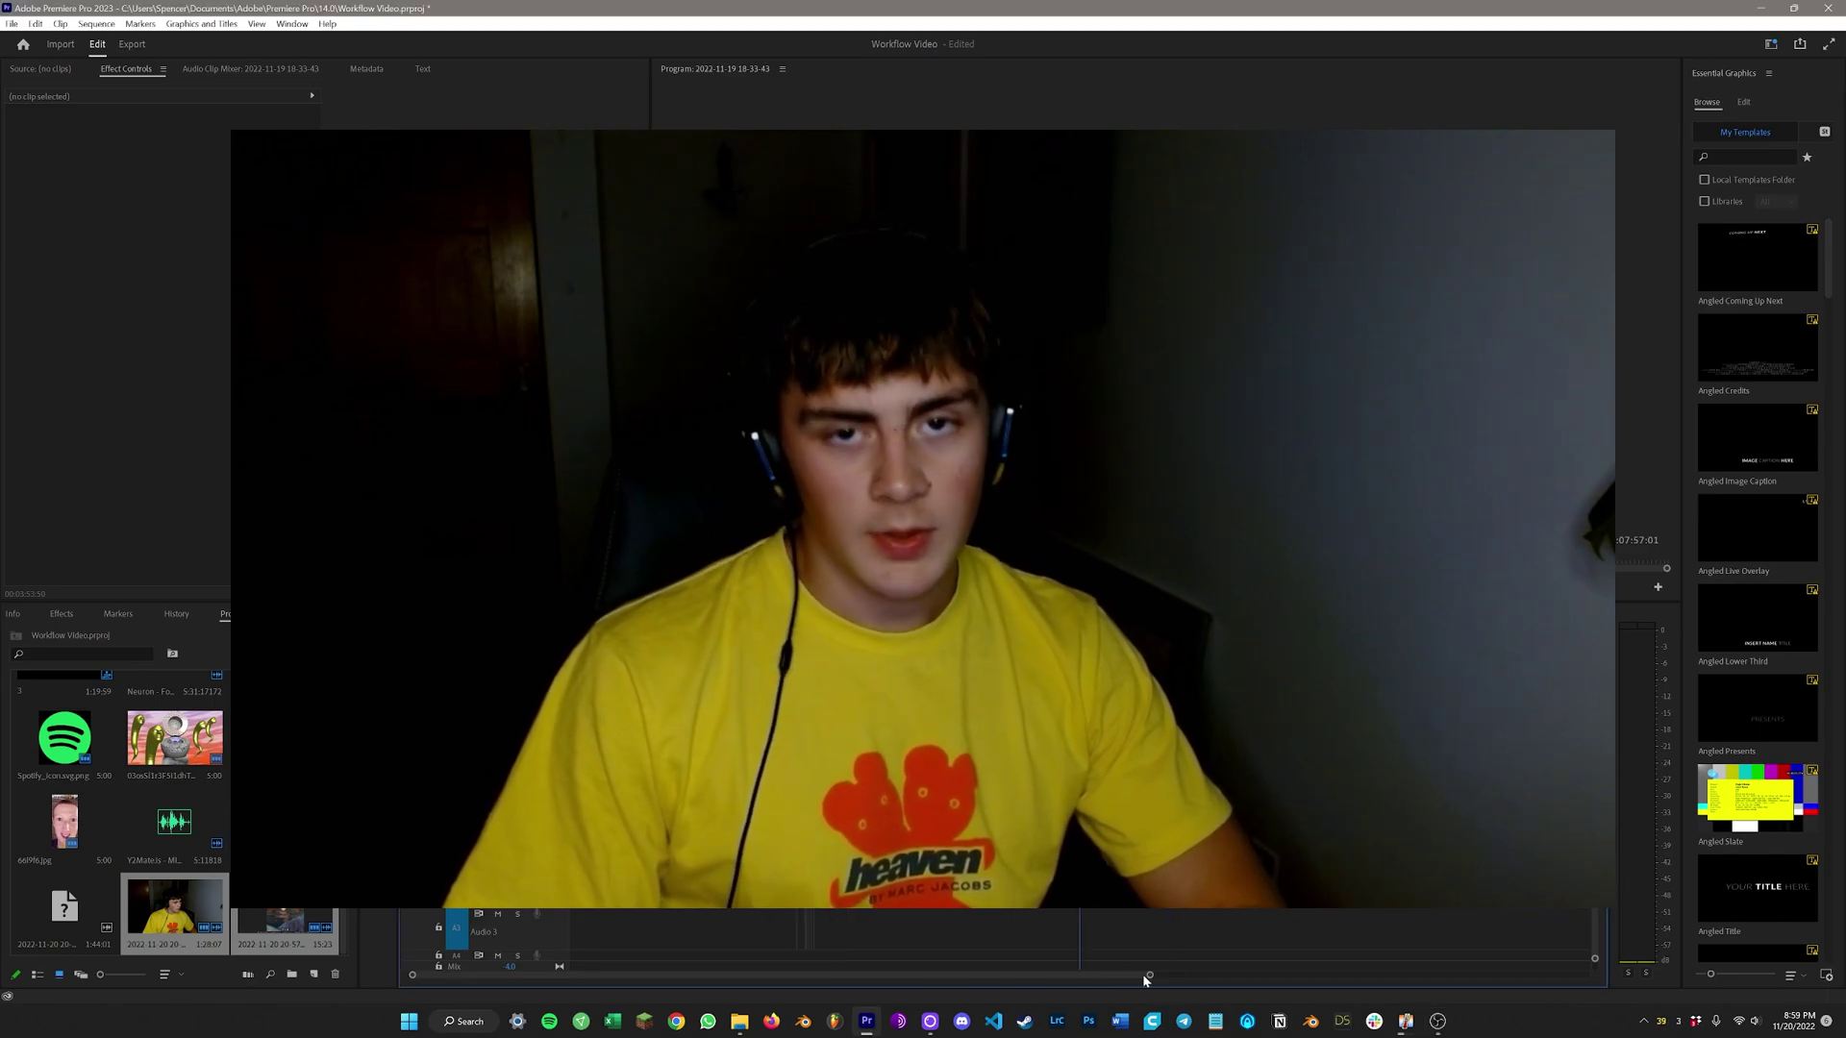